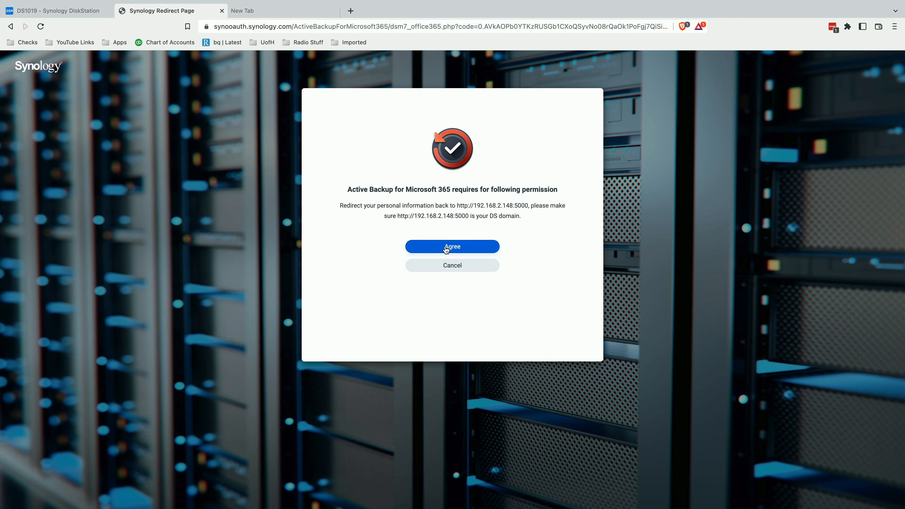
# Step: Grant Active Backup for Microsoft 365 the requested permission and save the generated certificate in the Downloads folder
pyautogui.click(447, 251)
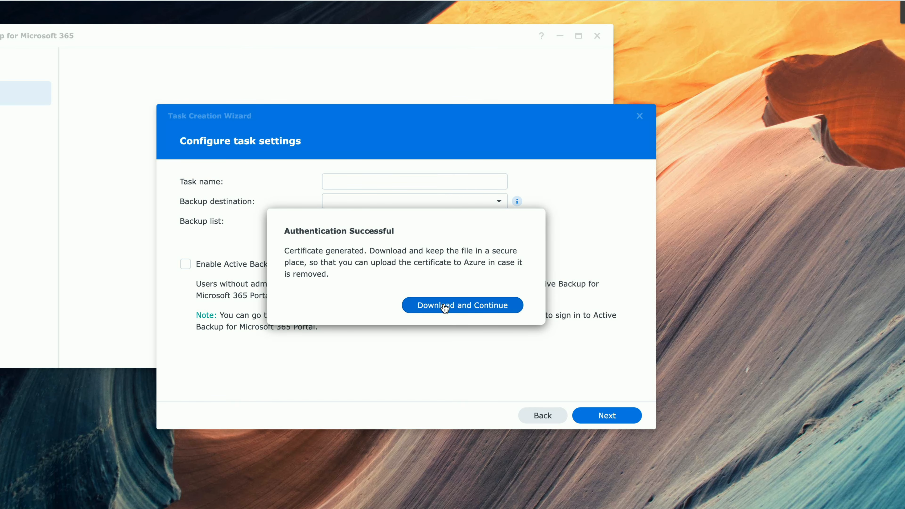
pyautogui.click(444, 306)
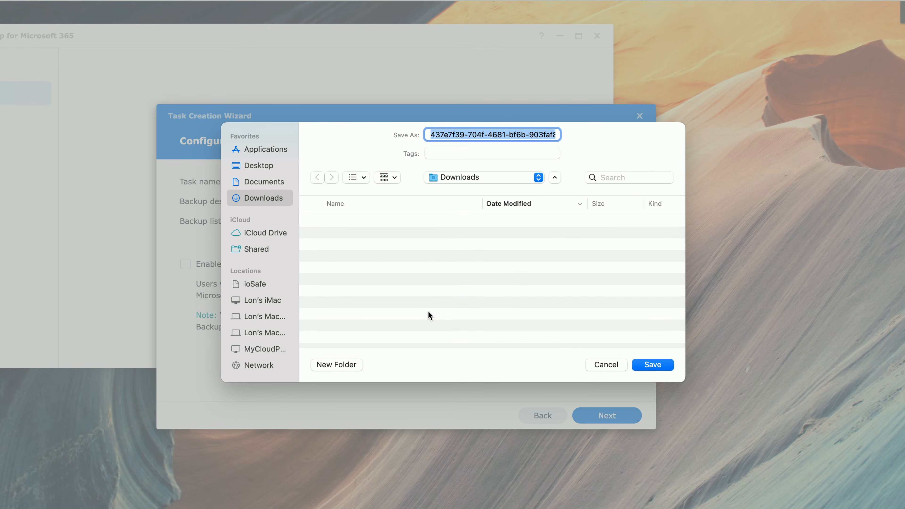
pyautogui.press('Return')
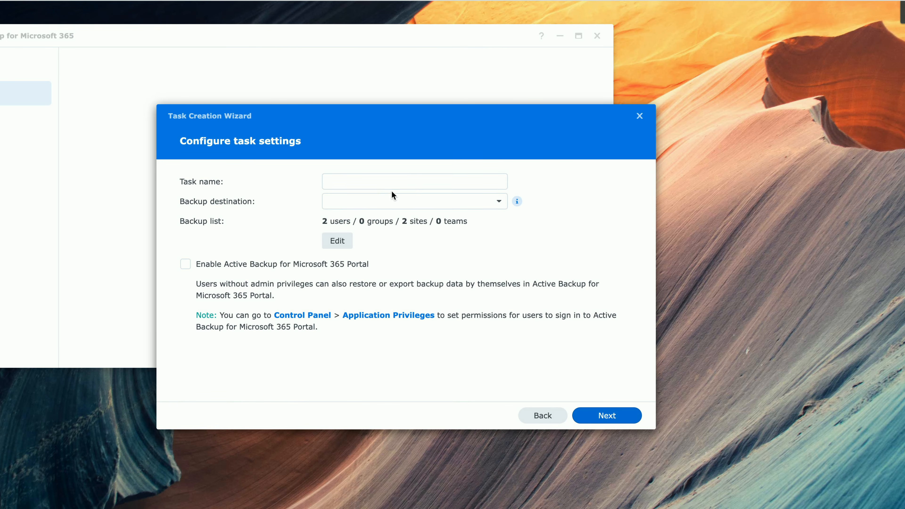
# Step: Name the backup task "Lon Inc Backup" and set its backup destination to Microsoft 365 Backup
pyautogui.click(386, 182)
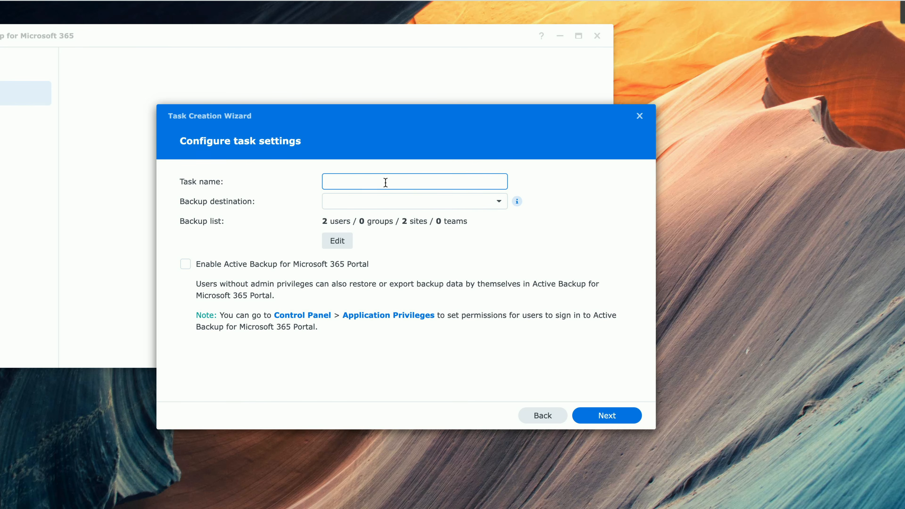
pyautogui.write('Lon Inc Backup')
pyautogui.click(499, 202)
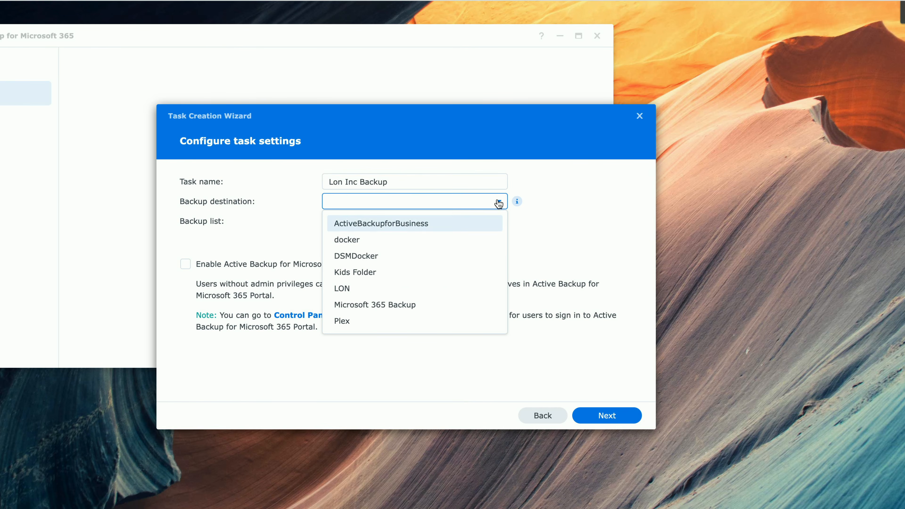
pyautogui.click(388, 309)
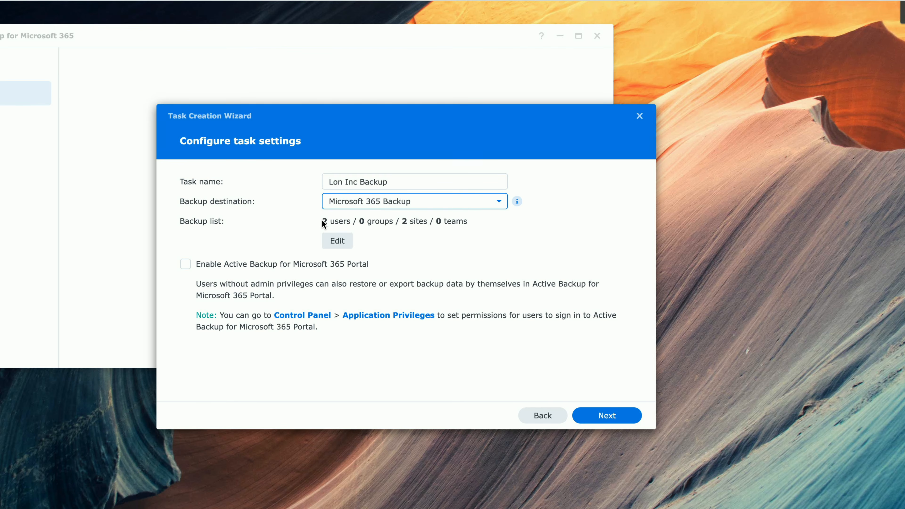
# Step: Review the users and groups in the backup list, switching Drive backup off and back on for the second user
pyautogui.click(338, 241)
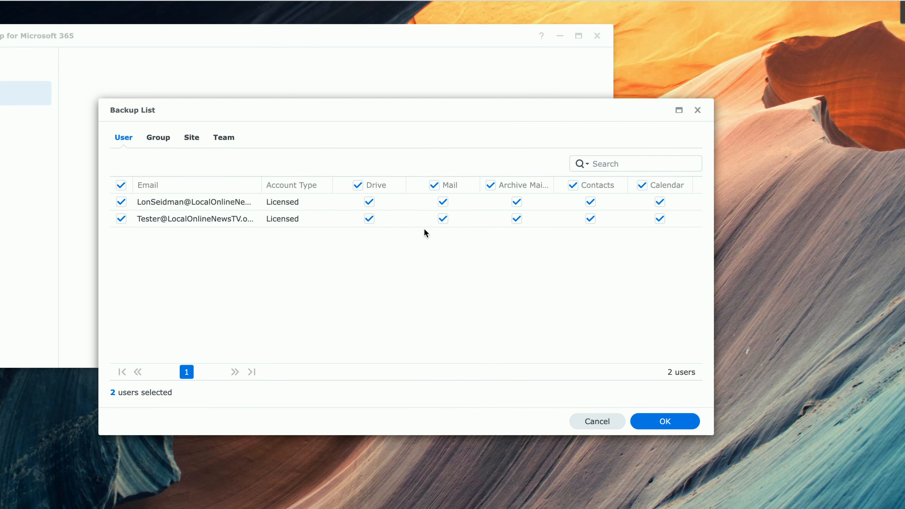
pyautogui.click(369, 219)
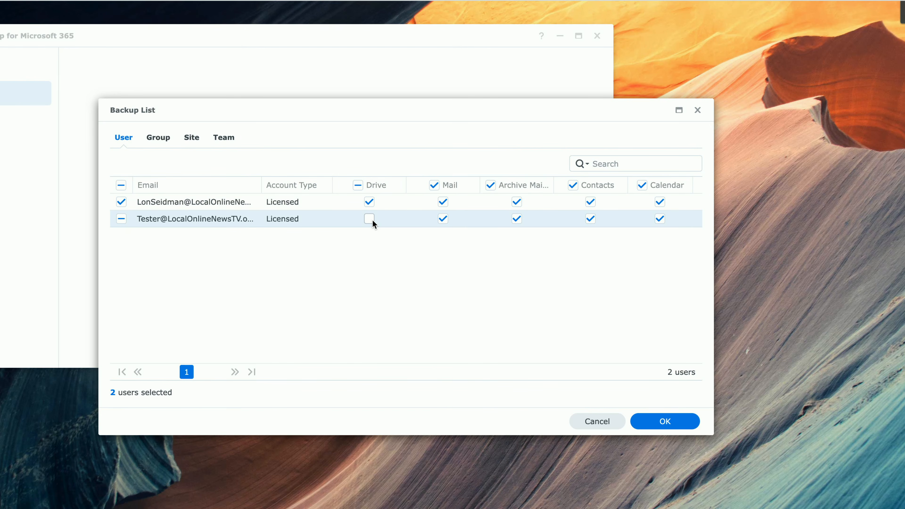
pyautogui.click(370, 219)
pyautogui.click(168, 141)
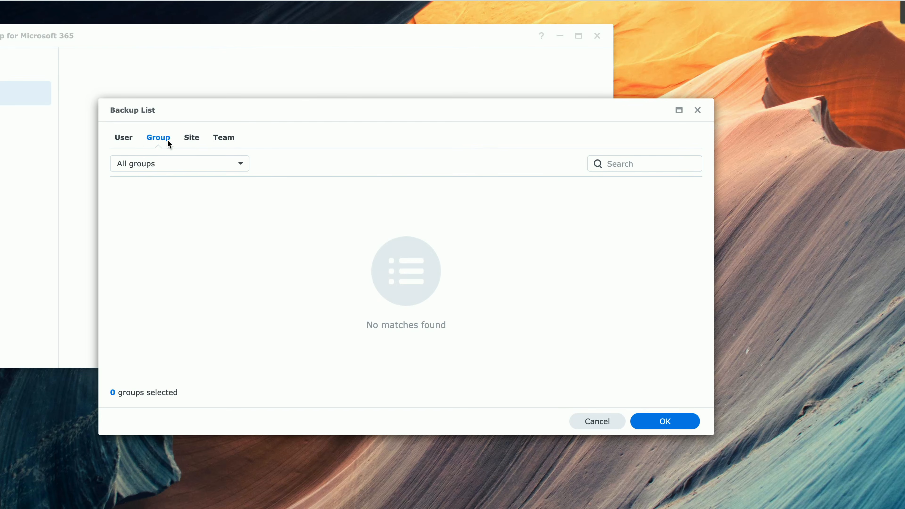
pyautogui.click(132, 142)
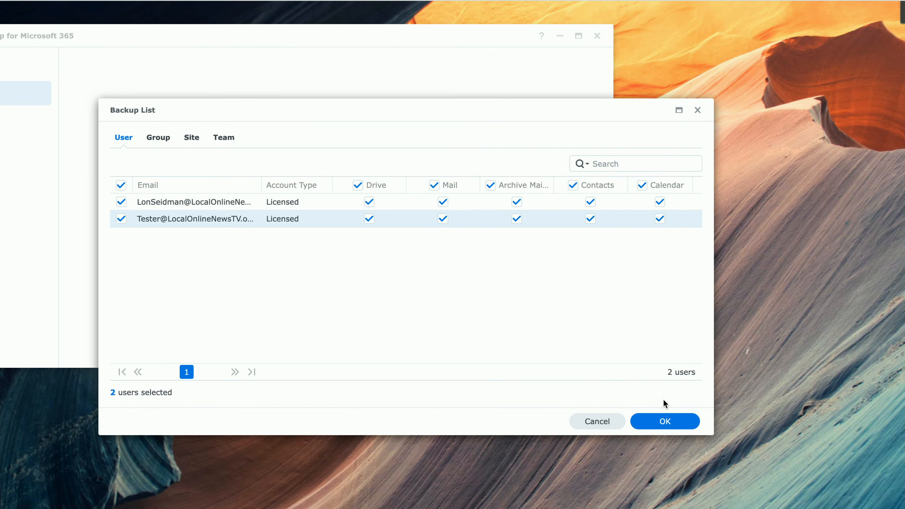
pyautogui.click(664, 422)
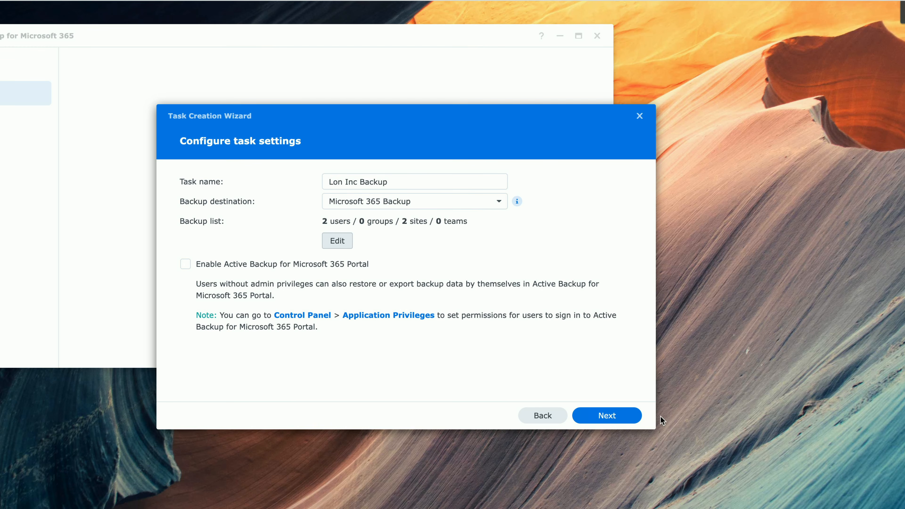
# Step: Enable the Active Backup for Microsoft 365 Portal and continue to the auto-discovery settings
pyautogui.click(329, 265)
pyautogui.click(621, 419)
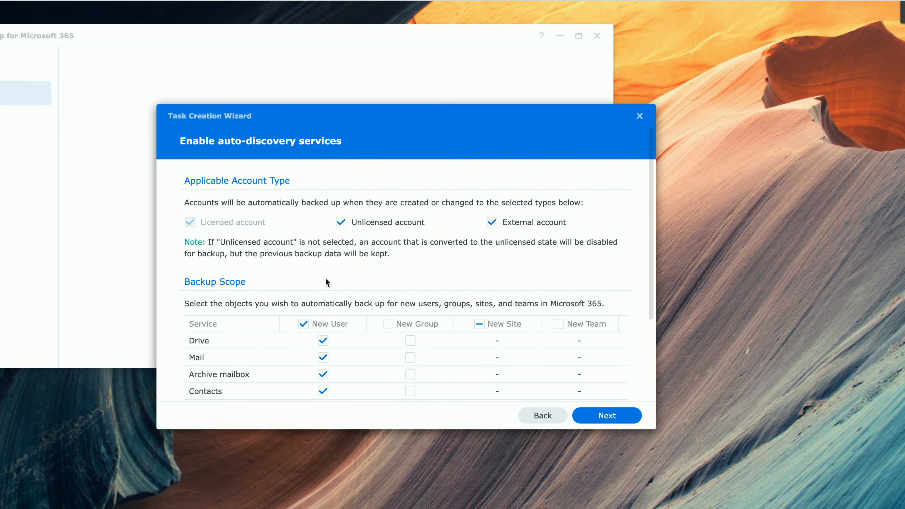
# Step: Review the auto-discovery account types and backup scope, accept them and continue to the backup and retention policy
pyautogui.scroll(-1, 325, 281)
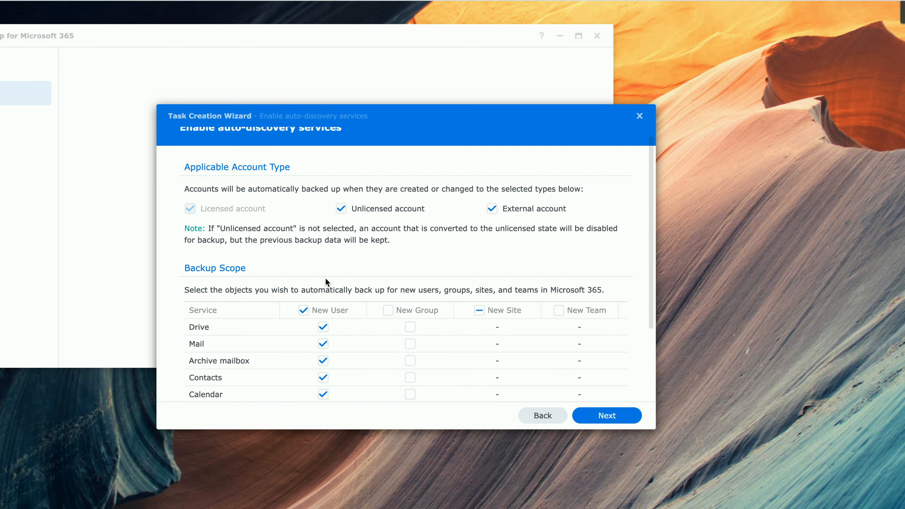
pyautogui.scroll(1, 325, 281)
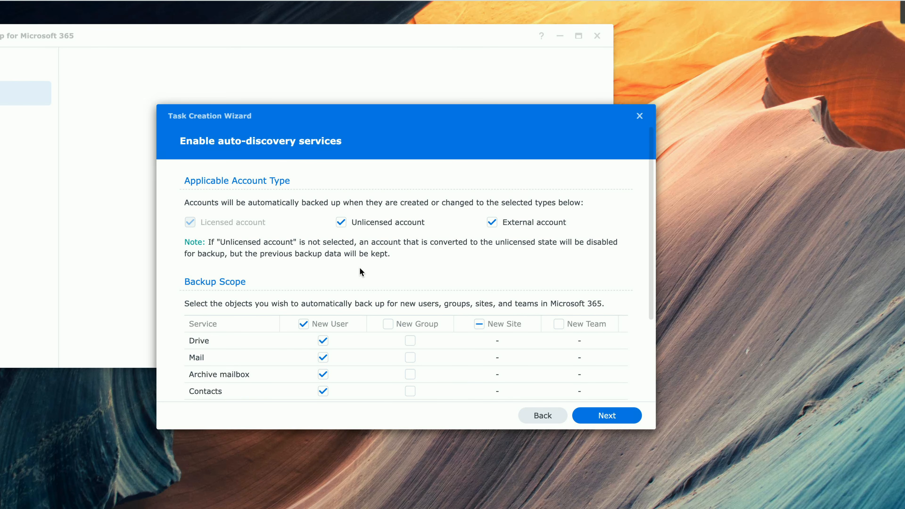
pyautogui.scroll(-4, 360, 268)
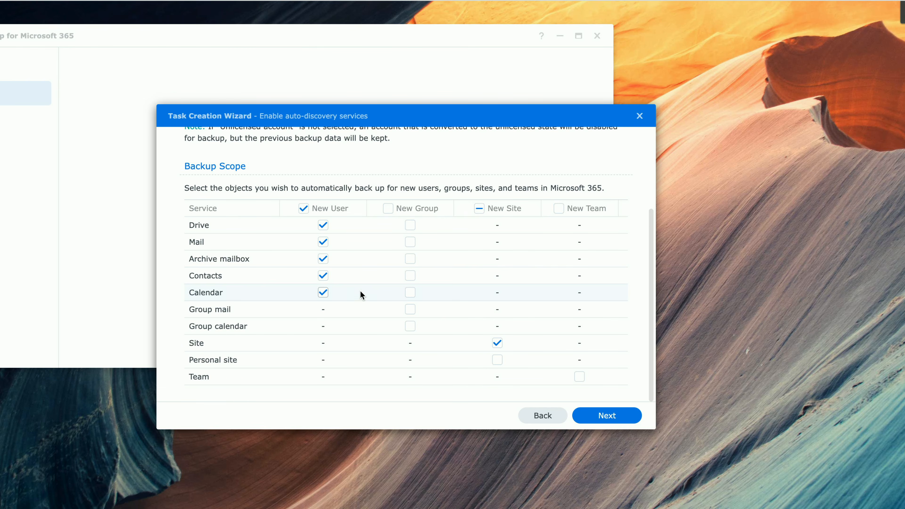
pyautogui.scroll(3, 353, 229)
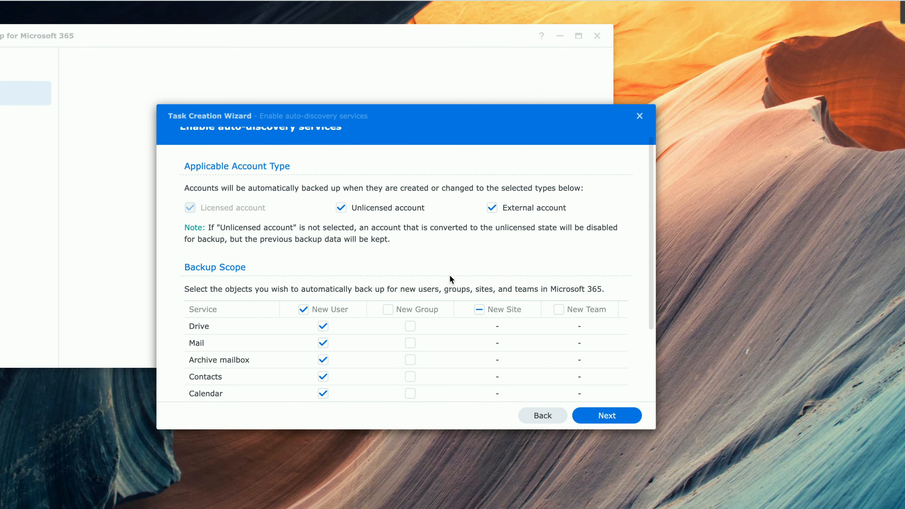
pyautogui.scroll(-1, 433, 282)
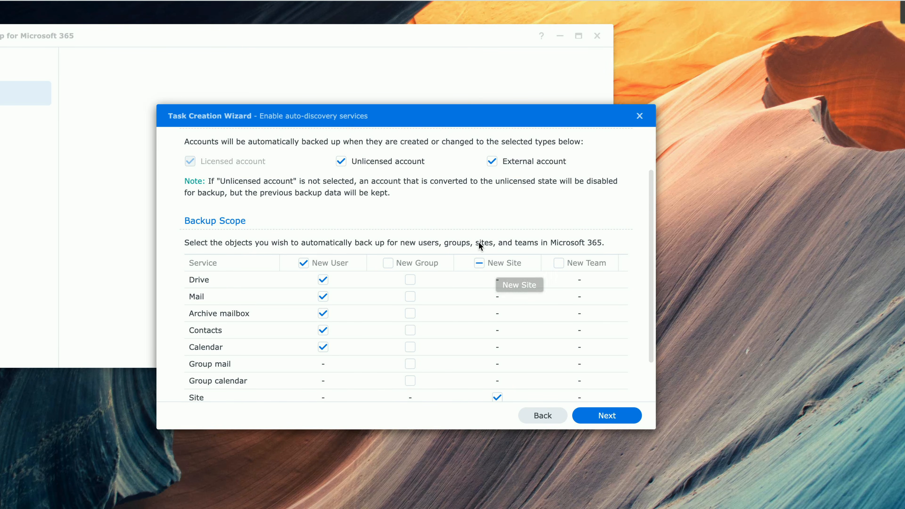
pyautogui.scroll(2, 479, 242)
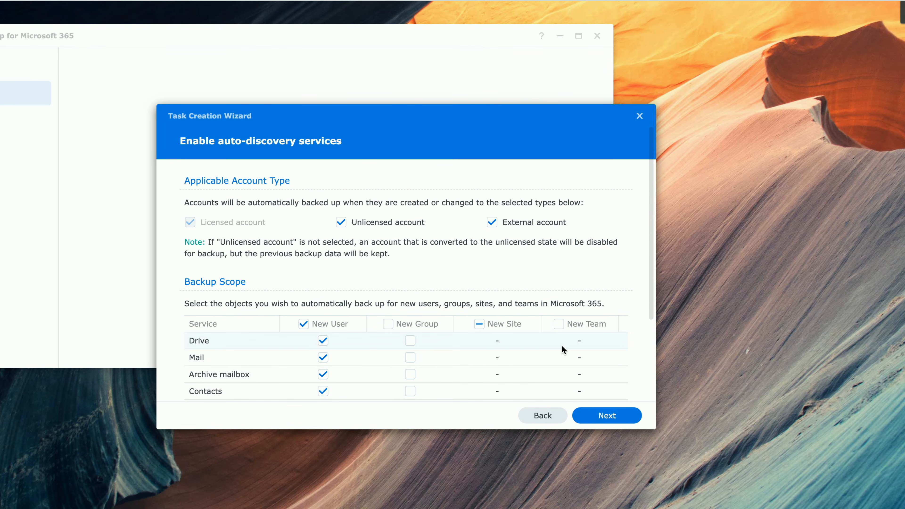
pyautogui.click(598, 415)
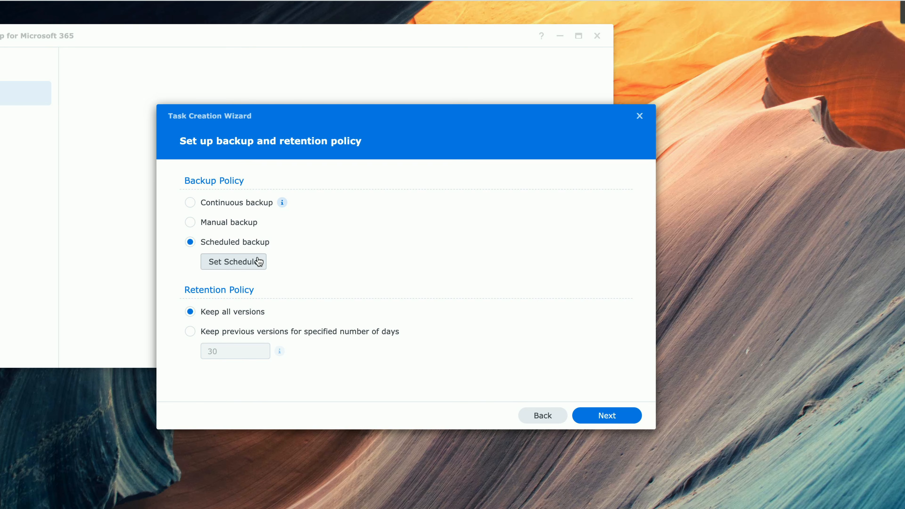
# Step: Open the schedule for the scheduled backup and set it to run on weekdays
pyautogui.moveTo(282, 203)
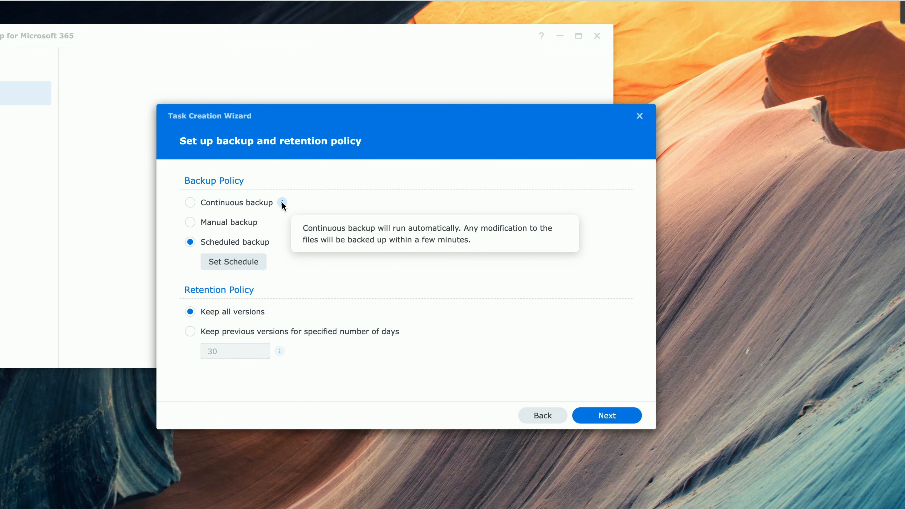
pyautogui.click(239, 263)
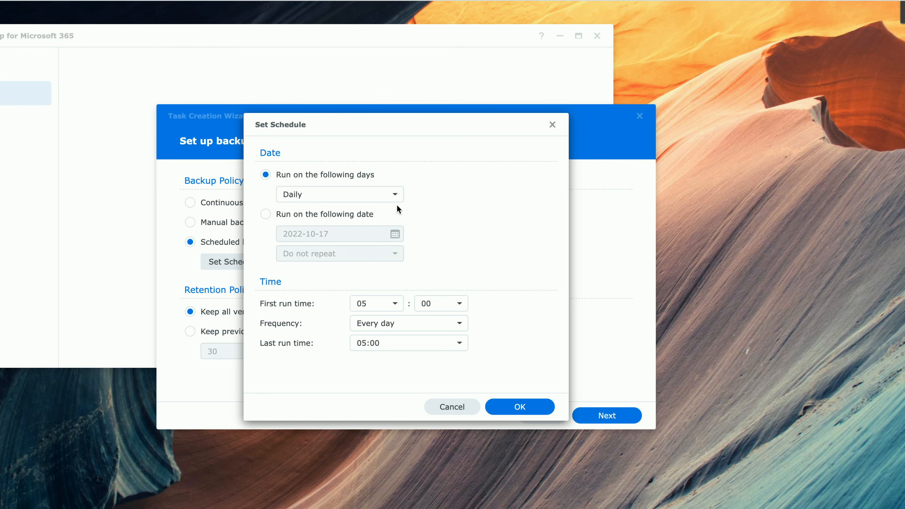
pyautogui.click(393, 199)
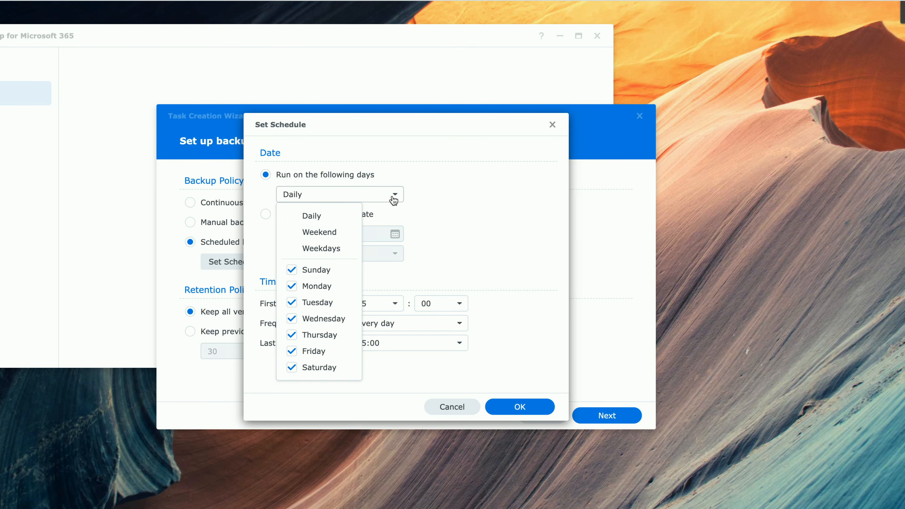
pyautogui.click(339, 249)
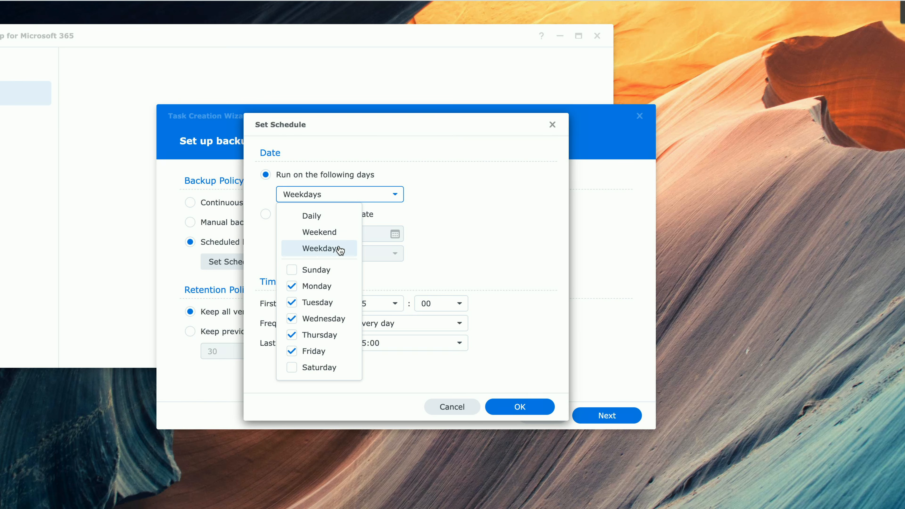
pyautogui.click(446, 231)
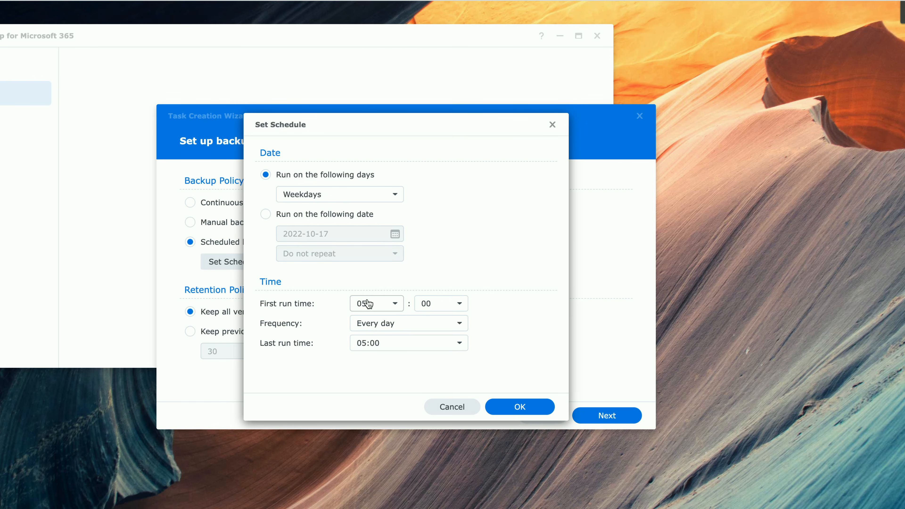
# Step: Set the backup schedule's frequency to every hour and its last run time to 20:00
pyautogui.click(381, 324)
pyautogui.scroll(-3, 381, 371)
pyautogui.scroll(3, 380, 371)
pyautogui.scroll(2, 380, 372)
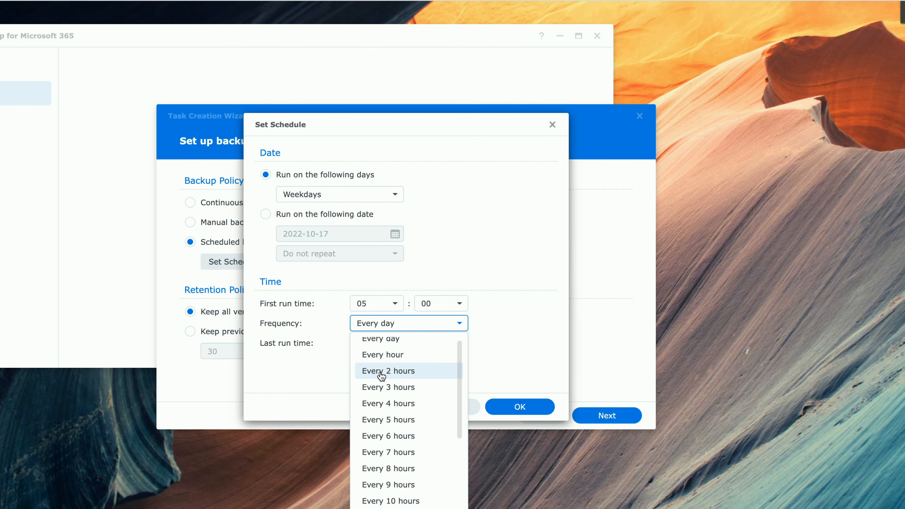
pyautogui.click(406, 362)
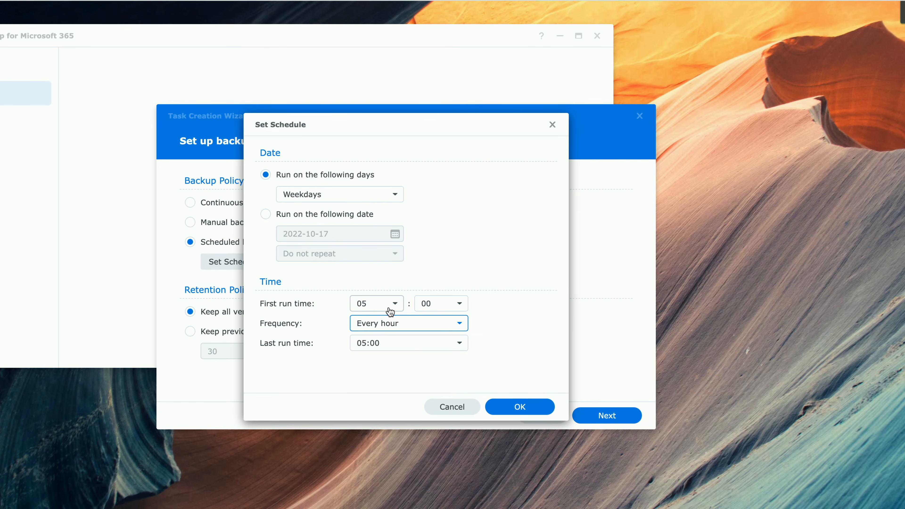
pyautogui.click(421, 345)
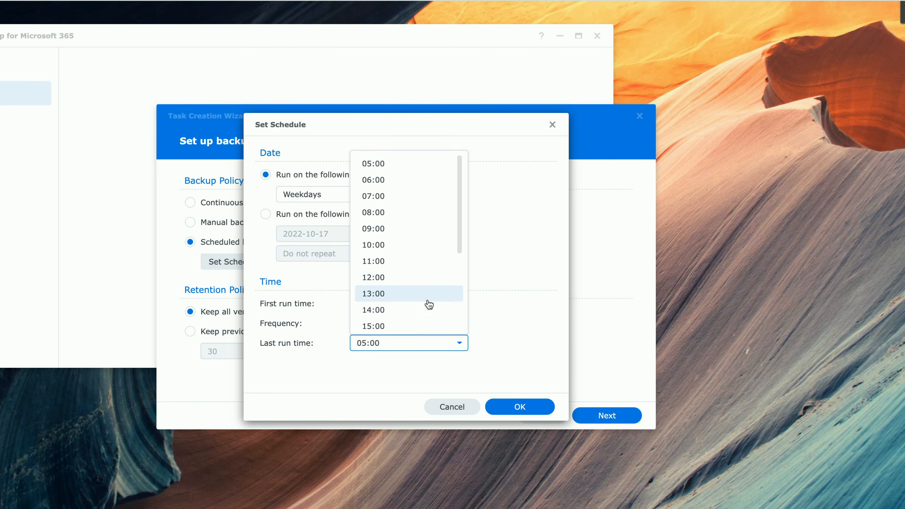
pyautogui.scroll(-3, 428, 305)
pyautogui.click(426, 278)
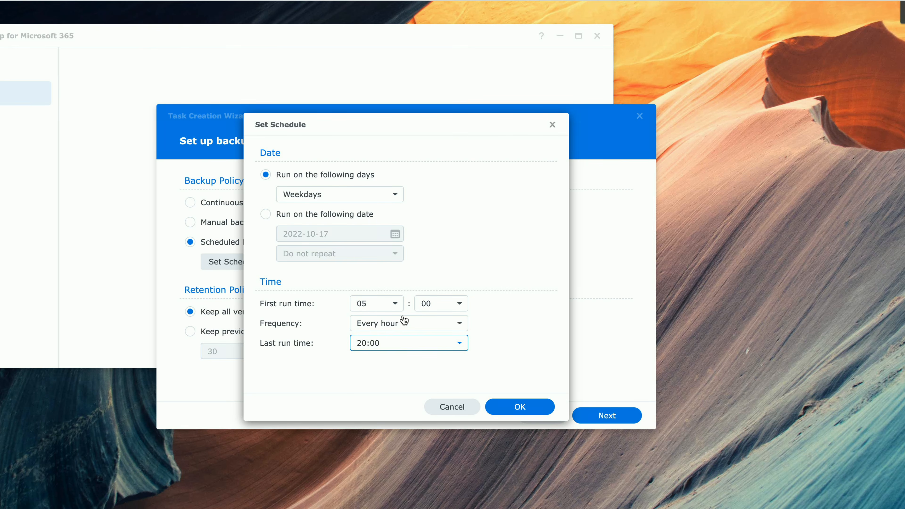
# Step: Set the backup frequency to every day and accept the schedule
pyautogui.click(375, 323)
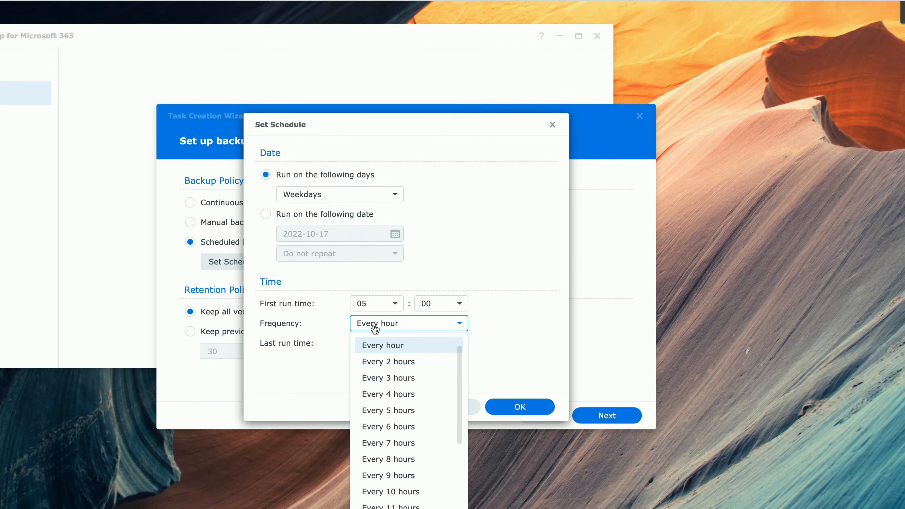
pyautogui.scroll(1, 384, 356)
pyautogui.click(385, 346)
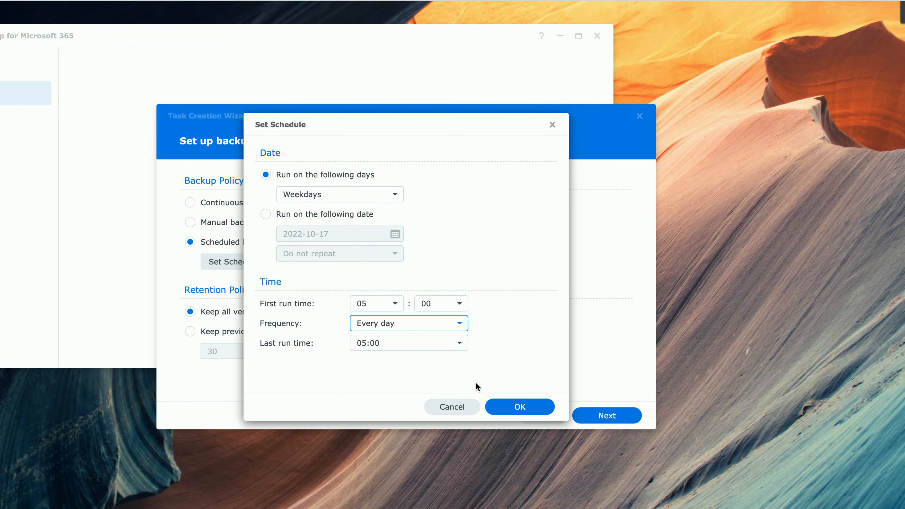
pyautogui.click(508, 408)
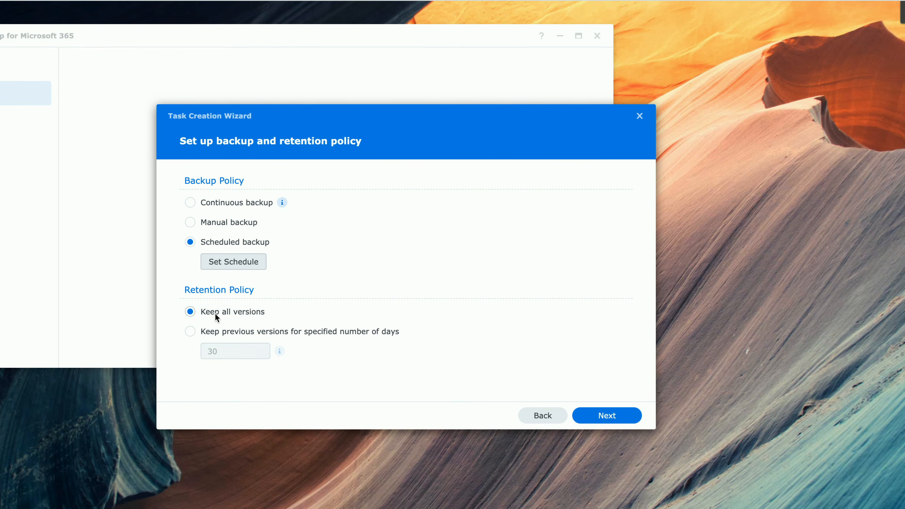
# Step: Try retaining previous versions for a specified number of days, and return the retention policy to keeping all versions
pyautogui.click(189, 332)
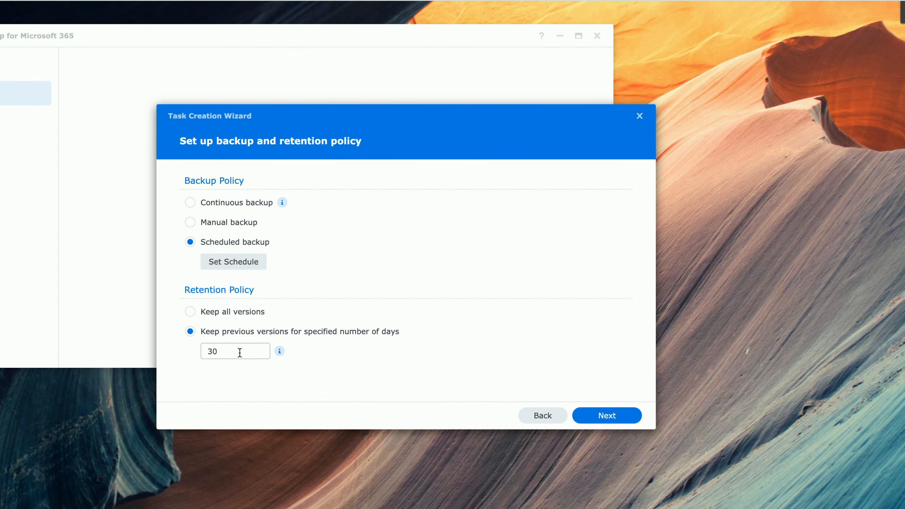
pyautogui.click(232, 313)
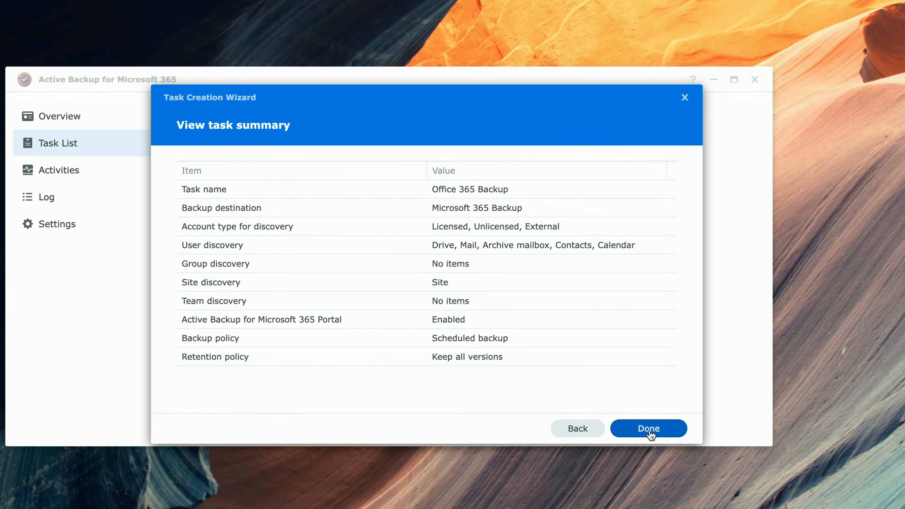
# Step: Finish creating the backup task from its summary and run the backup immediately
pyautogui.click(650, 430)
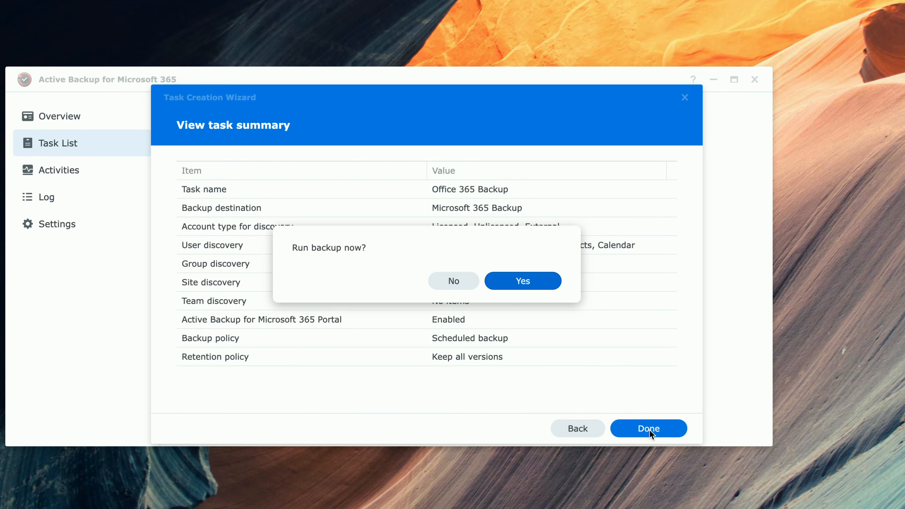
pyautogui.click(539, 280)
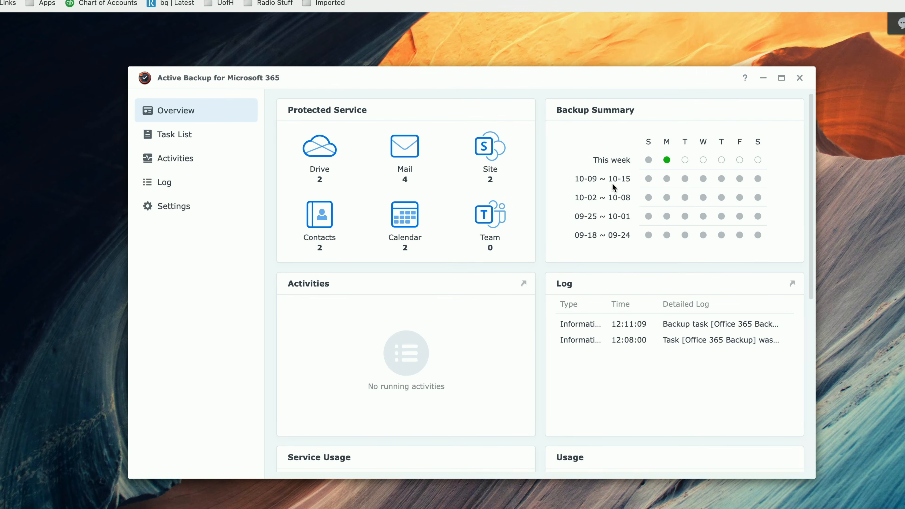
# Step: Examine the Active Backup for Microsoft 365 overview: this week's backup result, the service usage, and the transferred size
pyautogui.moveTo(669, 161)
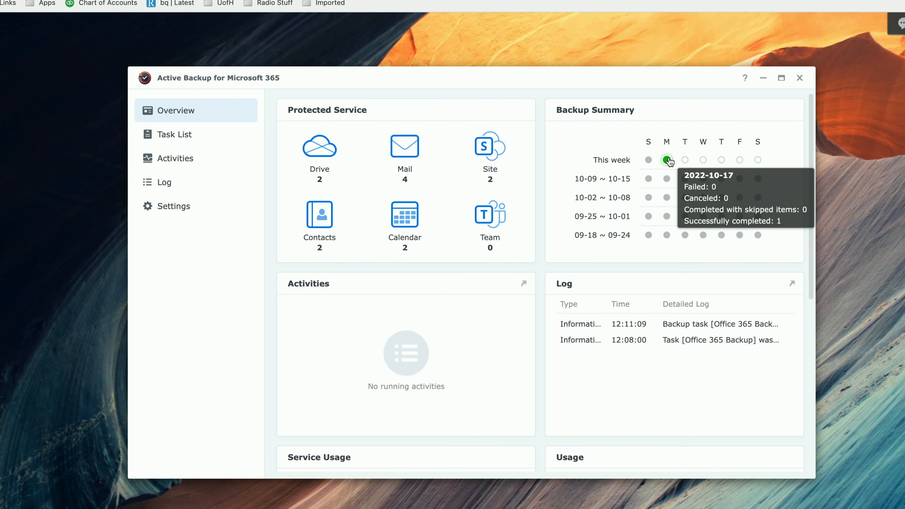
pyautogui.scroll(-10, 407, 195)
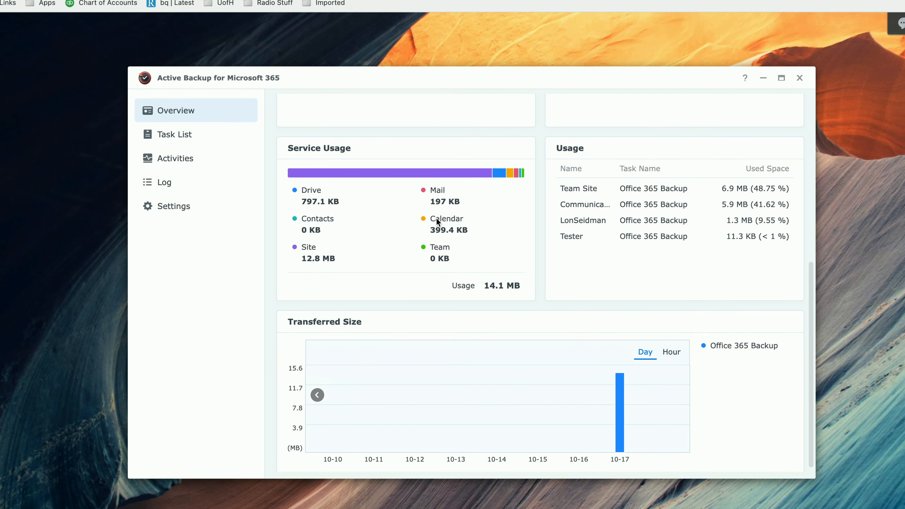
pyautogui.scroll(-1, 443, 247)
pyautogui.scroll(3, 442, 244)
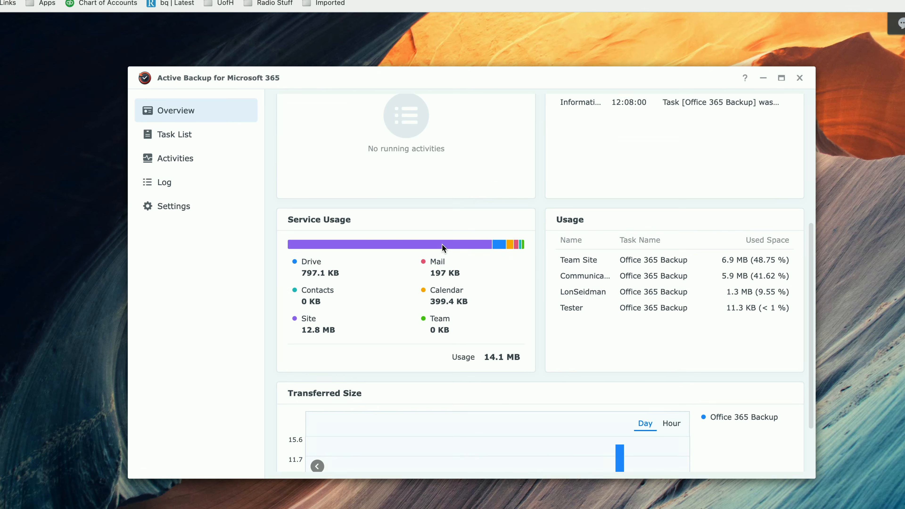
pyautogui.scroll(3, 442, 244)
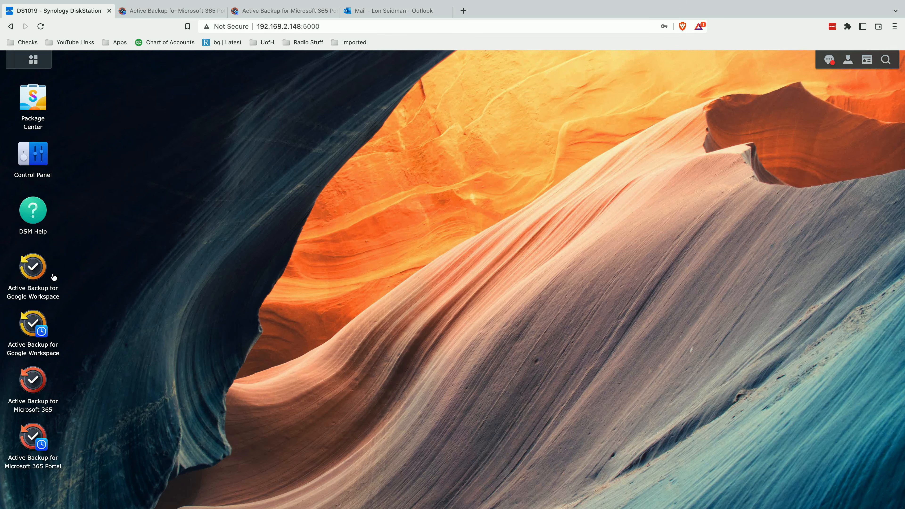
# Step: Open Active Backup for Google Workspace and begin a new backup task for the lonreviewstech.com domain with the domain admin's email address
pyautogui.click(32, 268)
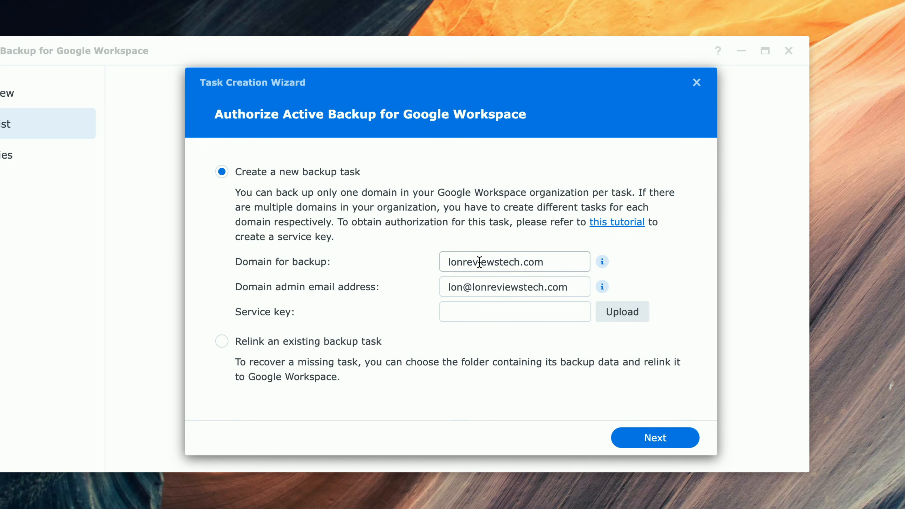
pyautogui.click(478, 290)
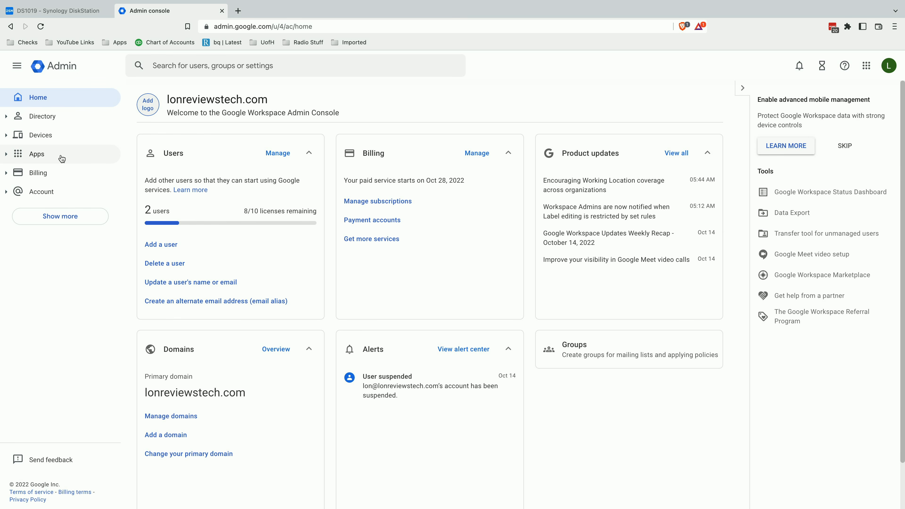
# Step: In the Google Workspace Admin console, open the Drive and Docs settings from the overview of apps
pyautogui.click(41, 161)
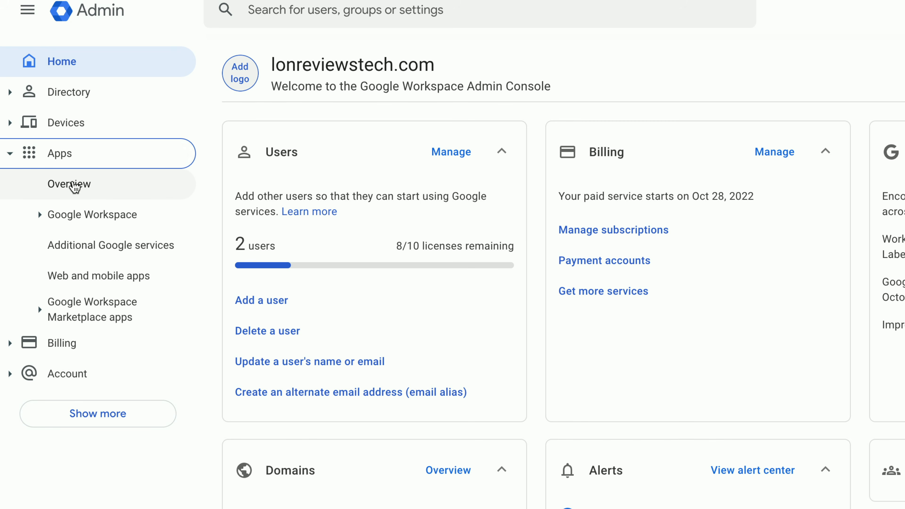
pyautogui.click(74, 185)
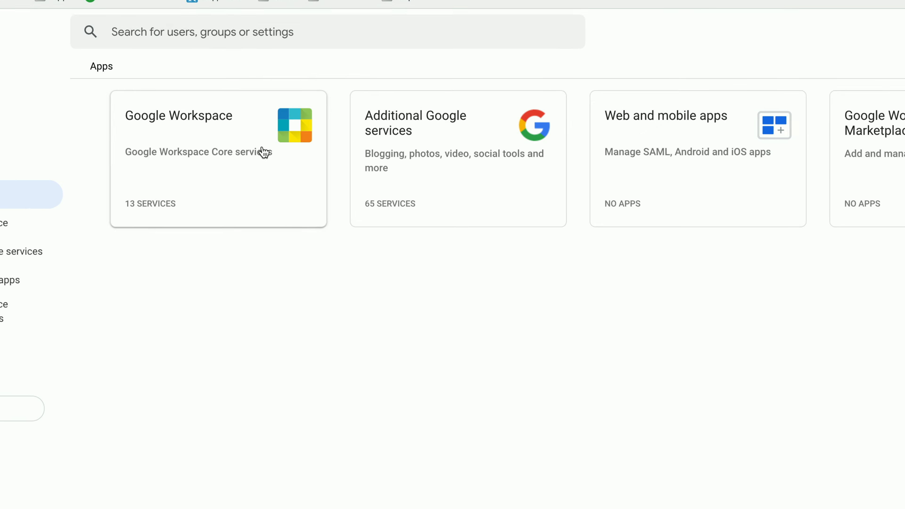
pyautogui.click(212, 147)
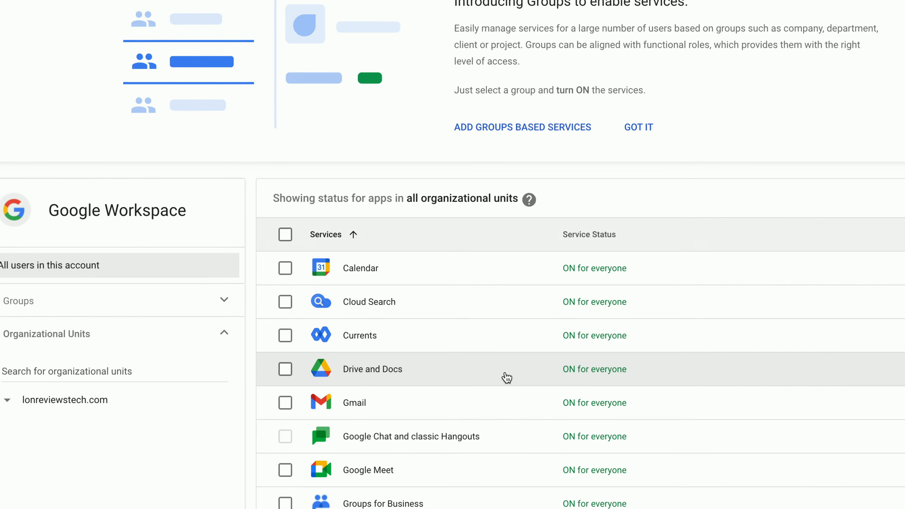
pyautogui.click(374, 371)
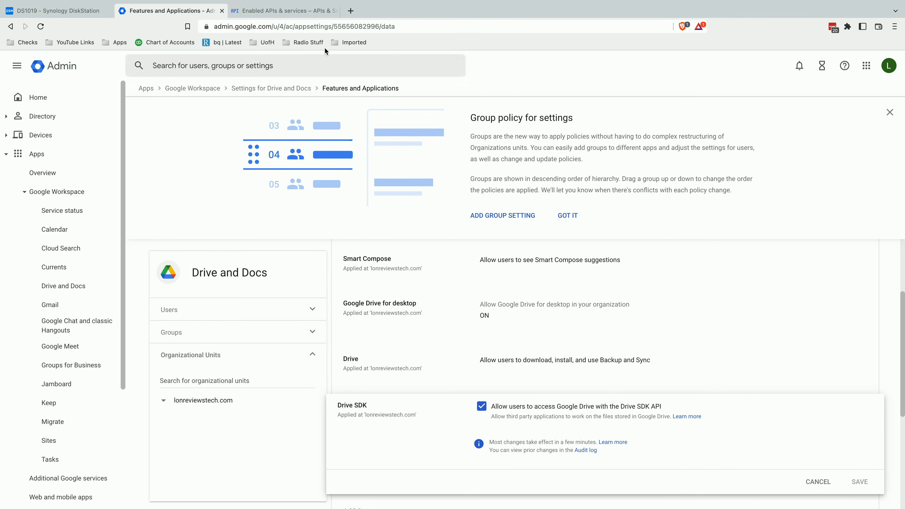
# Step: Switch to the Google Cloud console and create a new project named "Synology Backup"
pyautogui.click(290, 14)
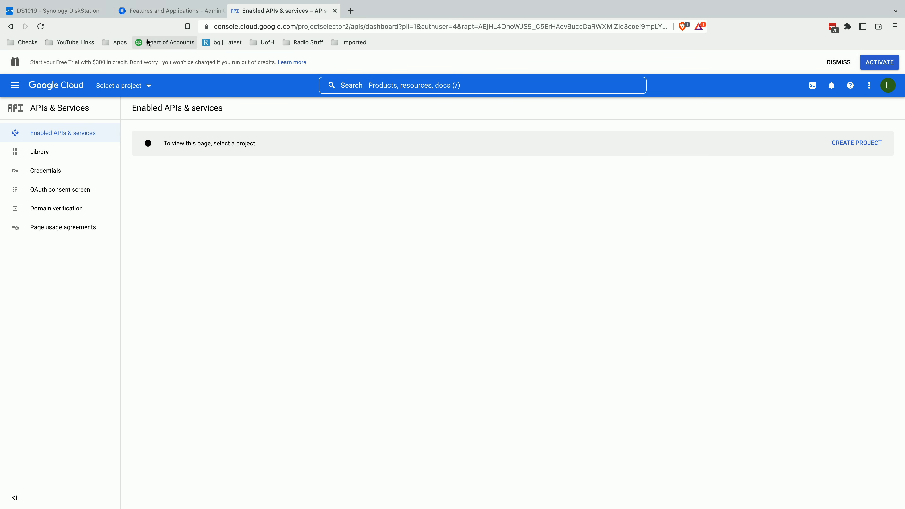
pyautogui.click(837, 143)
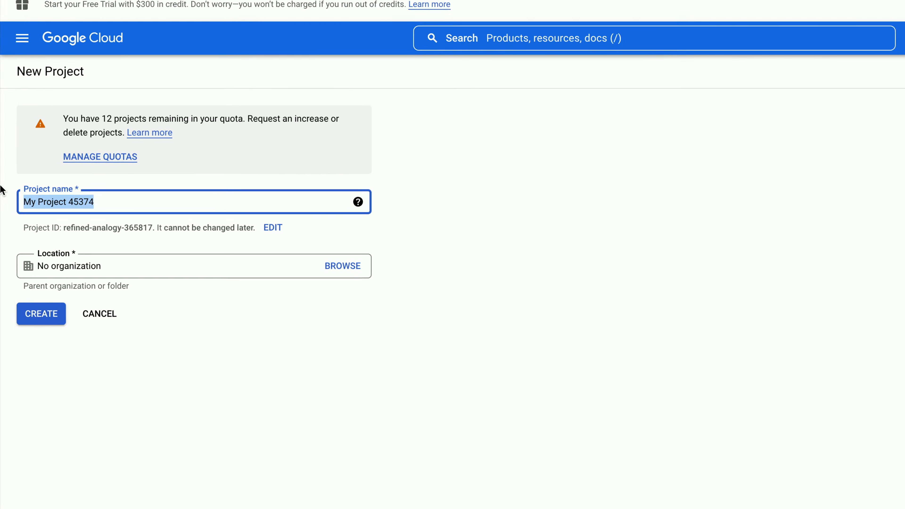
pyautogui.write('Syno')
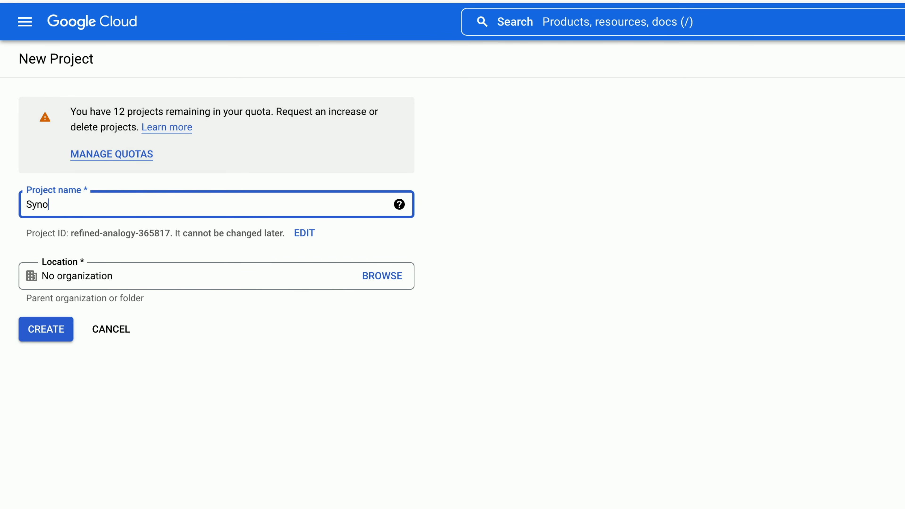
pyautogui.write('logy Backup')
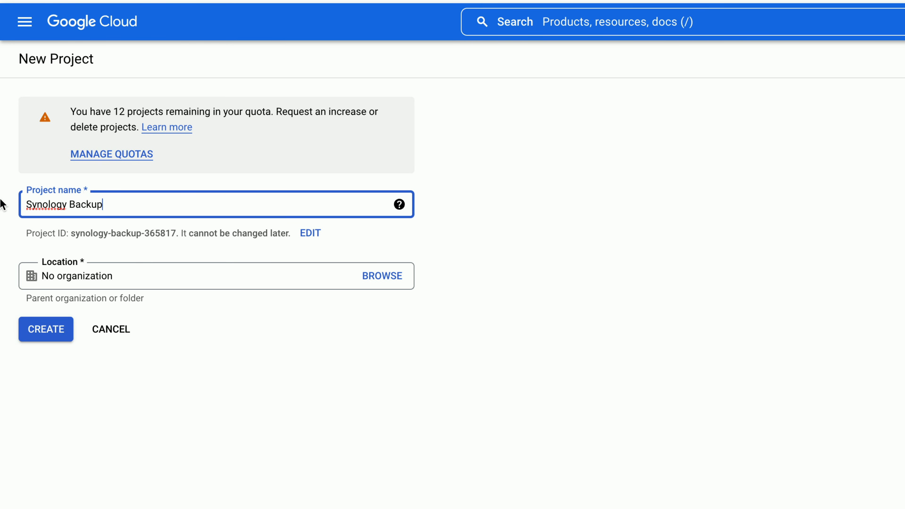
pyautogui.click(36, 329)
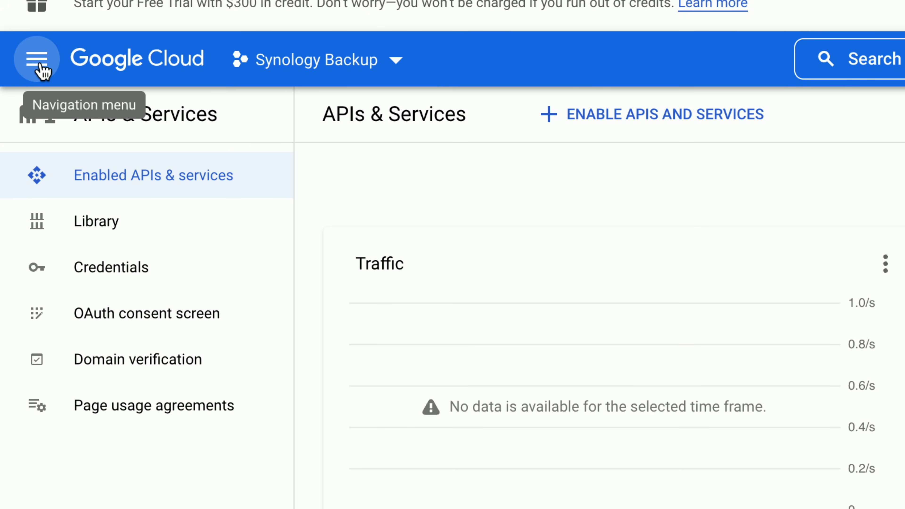
# Step: Find the Admin SDK API in the API library and enable it for the Synology Backup project
pyautogui.click(43, 72)
pyautogui.click(99, 290)
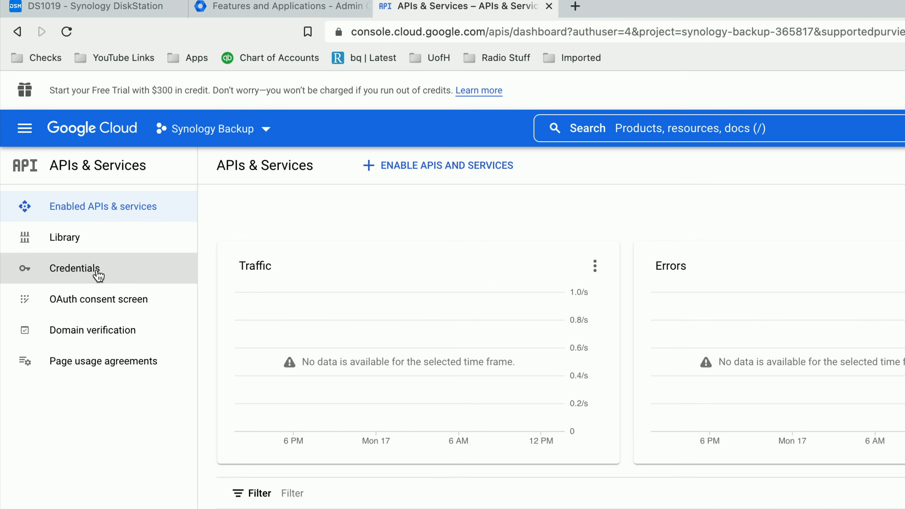
pyautogui.click(95, 247)
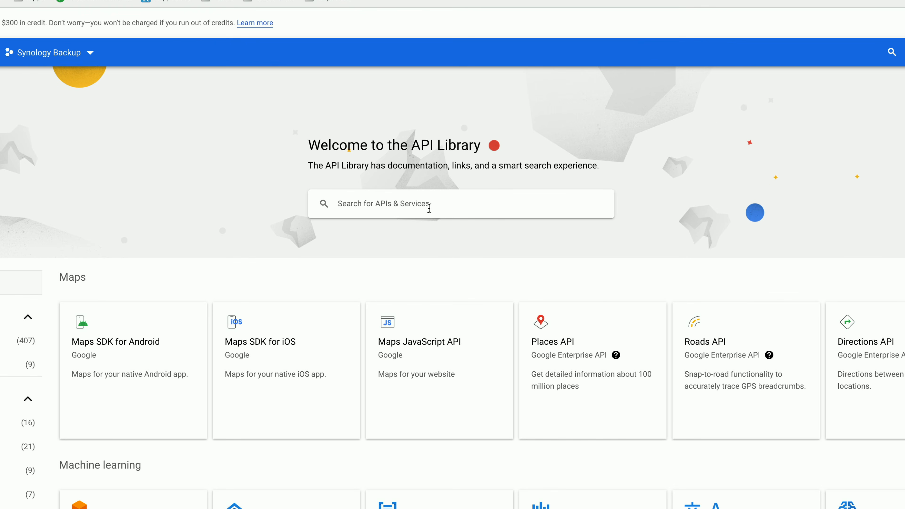
pyautogui.click(429, 209)
pyautogui.write('Admin SDK')
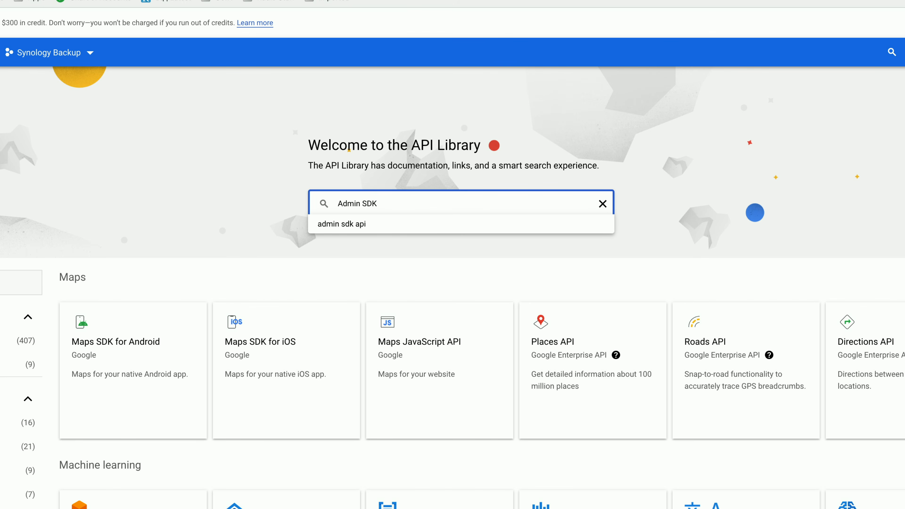
pyautogui.write(' api')
pyautogui.press('Return')
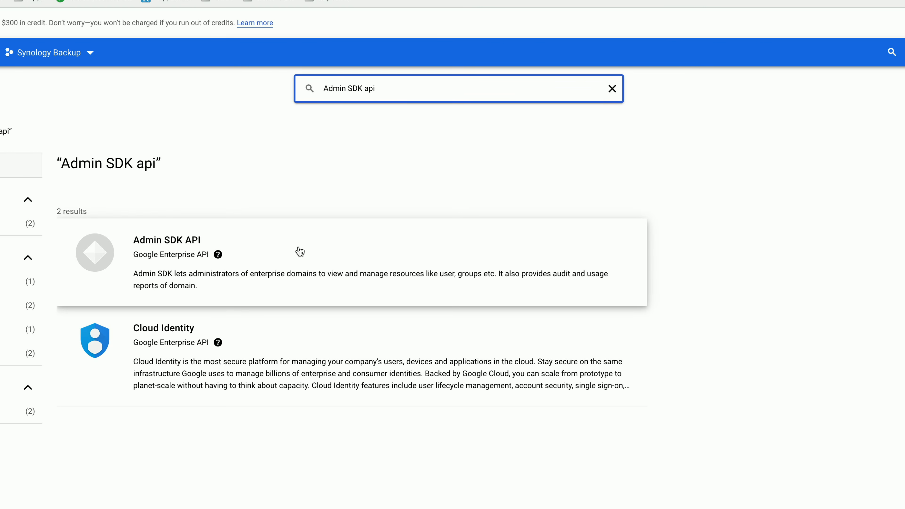
pyautogui.click(163, 254)
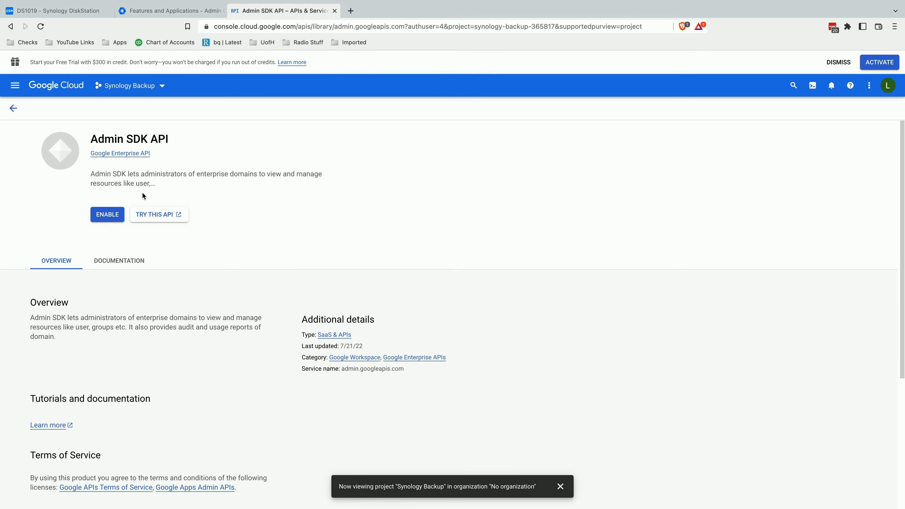
pyautogui.click(107, 214)
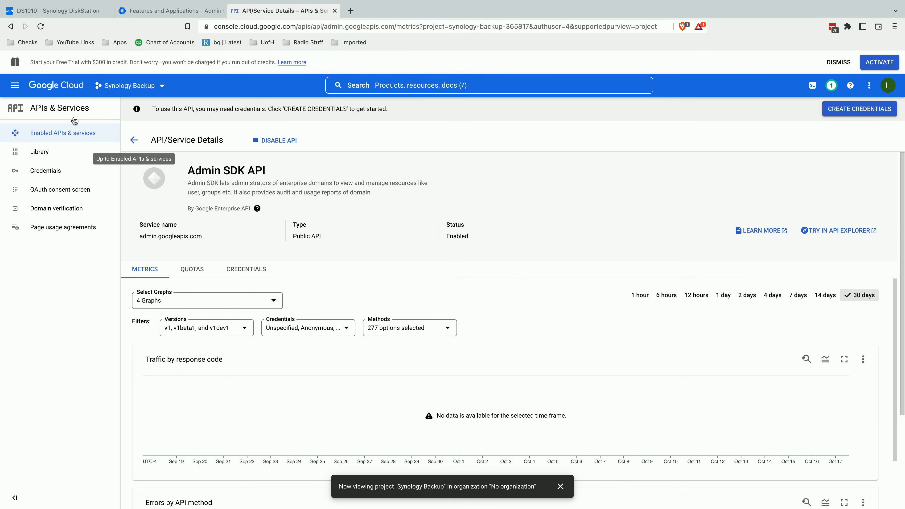
# Step: Search the API library for "Google people API" and enable the Google People API for the project
pyautogui.click(62, 151)
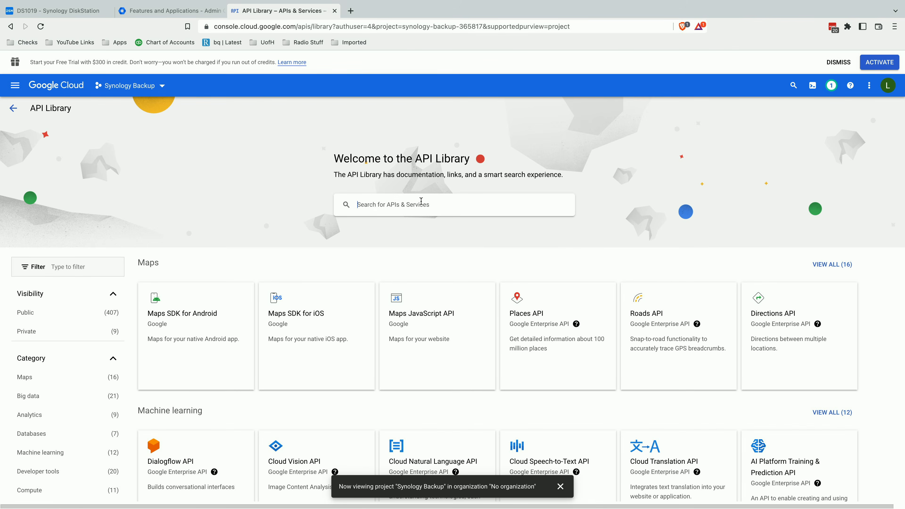
pyautogui.write('Googl')
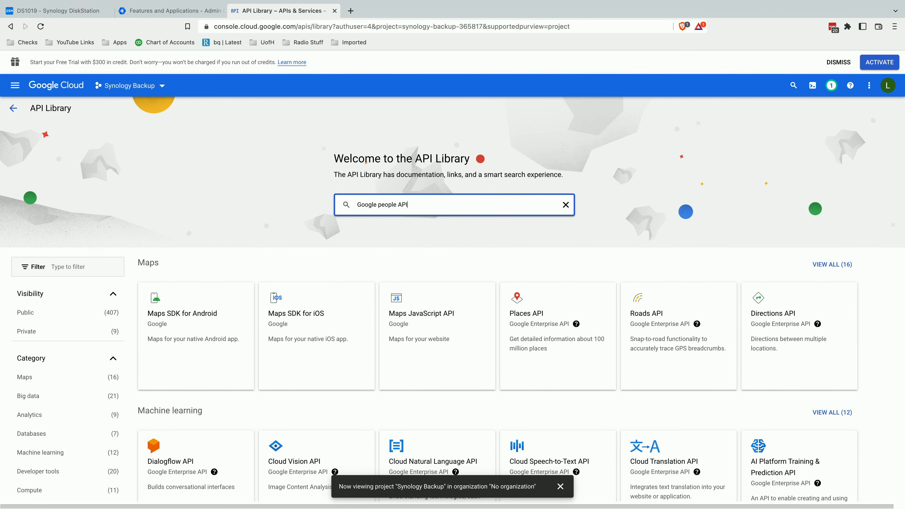
pyautogui.write('e people API')
pyautogui.press('Return')
pyautogui.click(269, 234)
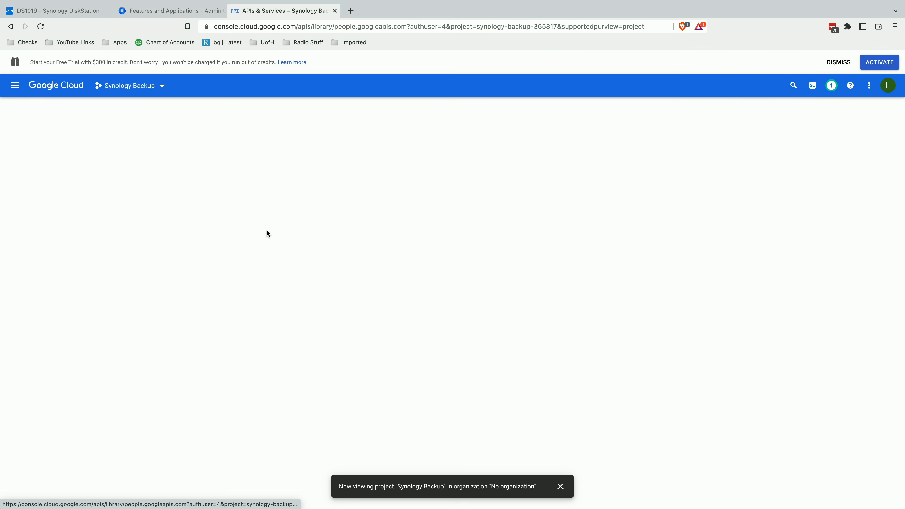
pyautogui.click(108, 205)
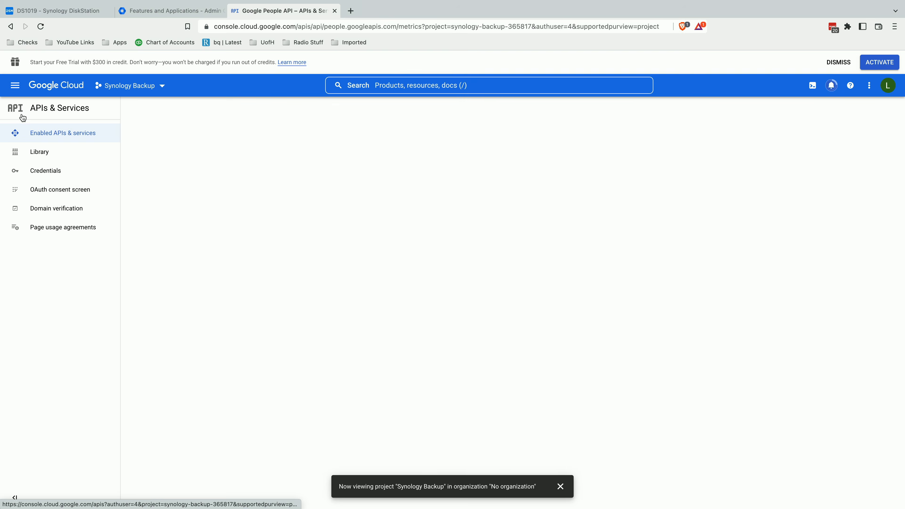
# Step: Return to the API library, find the Gmail API, and enable it for the project
pyautogui.click(21, 152)
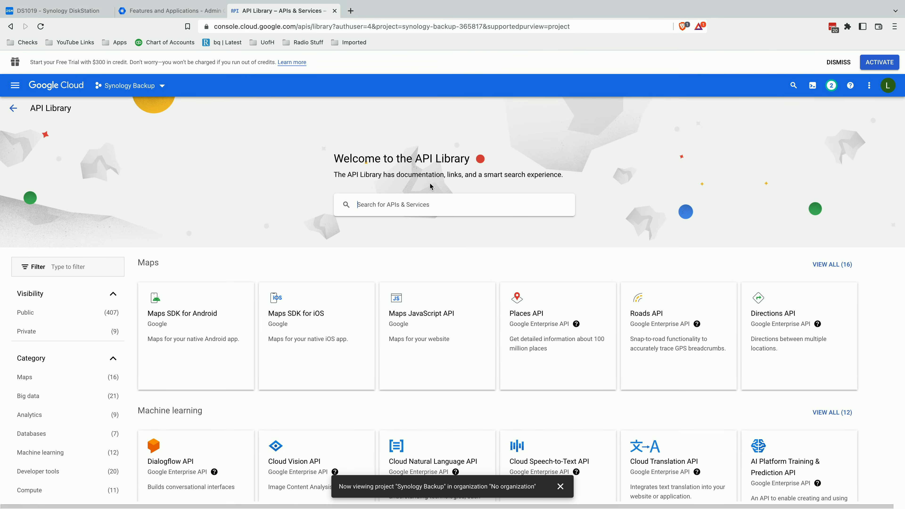
pyautogui.click(442, 199)
pyautogui.write('Gmail')
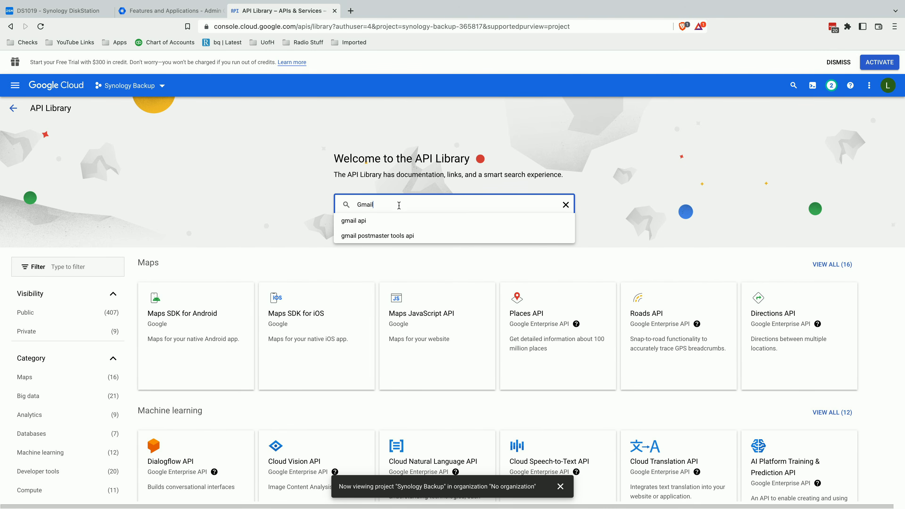
pyautogui.click(388, 221)
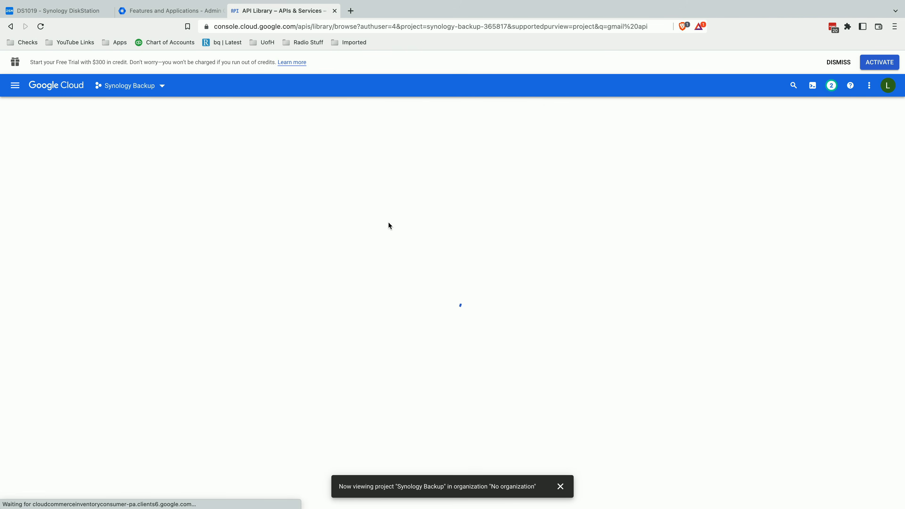
pyautogui.click(379, 232)
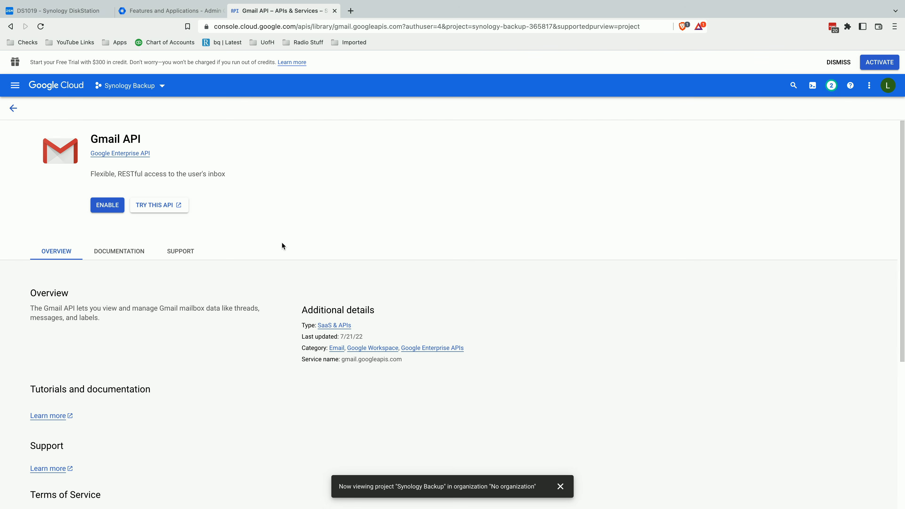
pyautogui.click(100, 204)
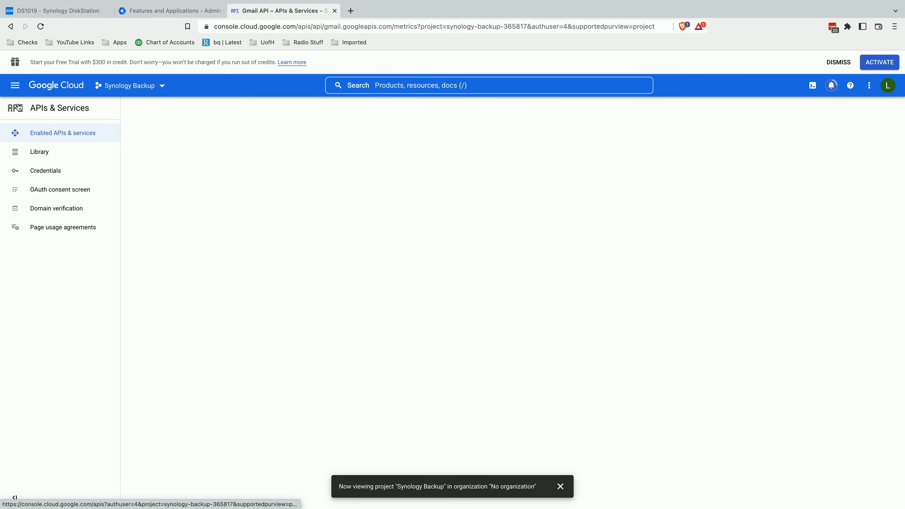
# Step: Search the API library for "Google Calendar api" and enable the Google Calendar API for the project
pyautogui.click(62, 152)
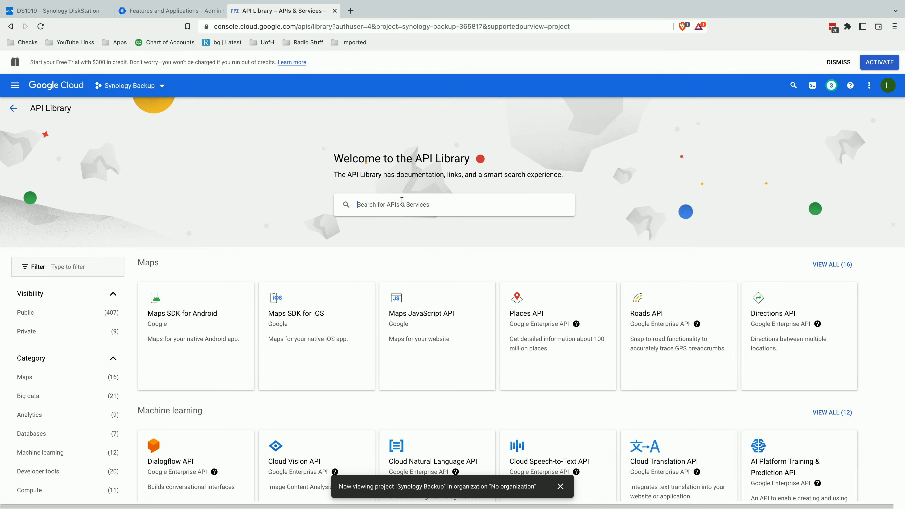
pyautogui.click(358, 204)
pyautogui.write('Gogo')
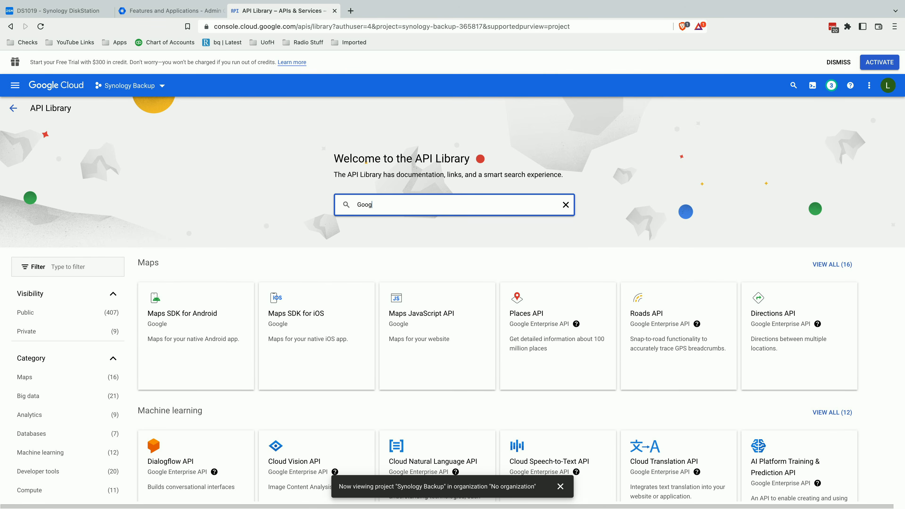
pyautogui.write('le Calendar api')
pyautogui.press('Return')
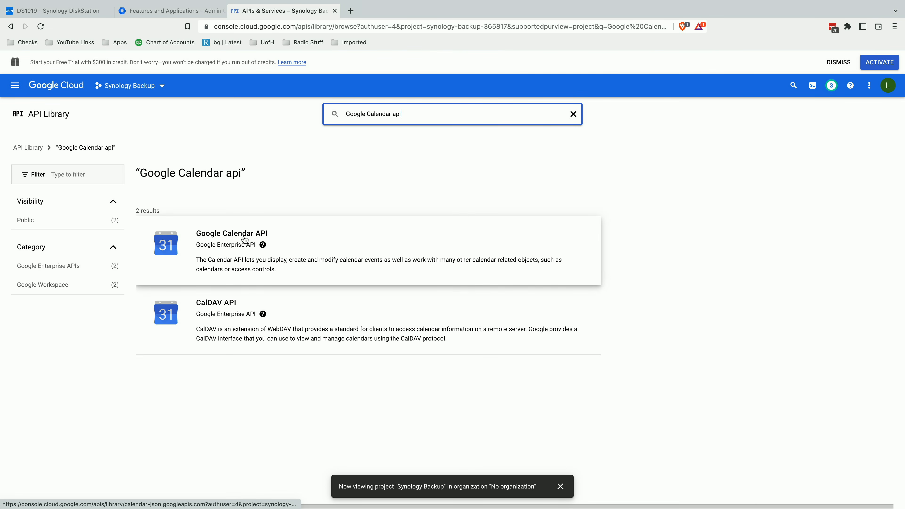
pyautogui.click(245, 240)
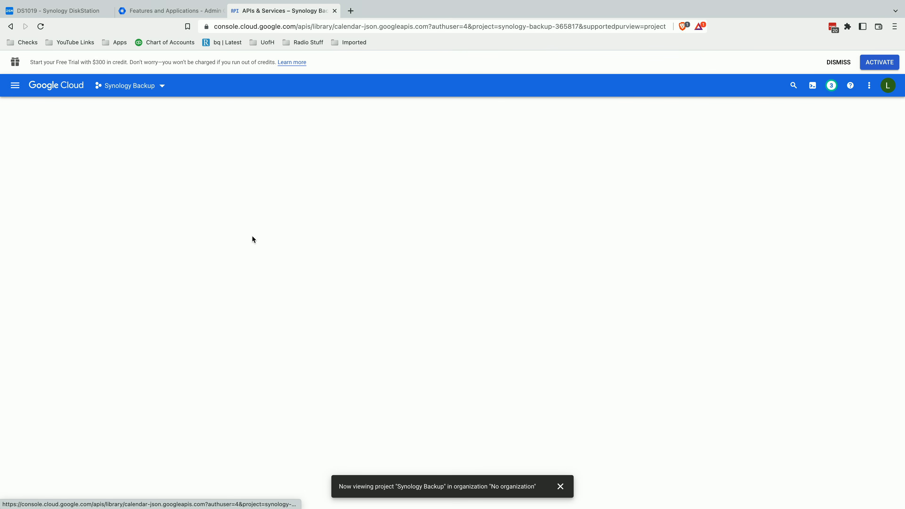
pyautogui.click(113, 210)
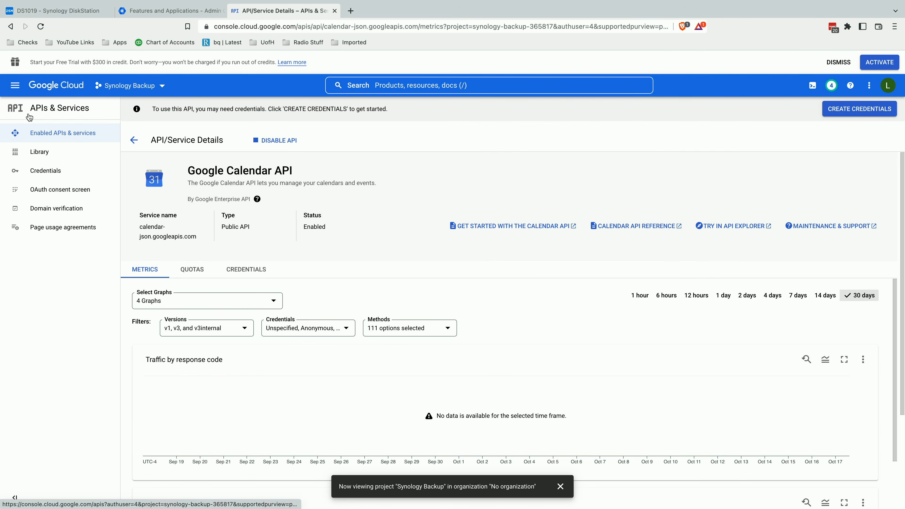
# Step: Search the API library for "google drive api" and enable the Google Drive API for the project
pyautogui.click(47, 159)
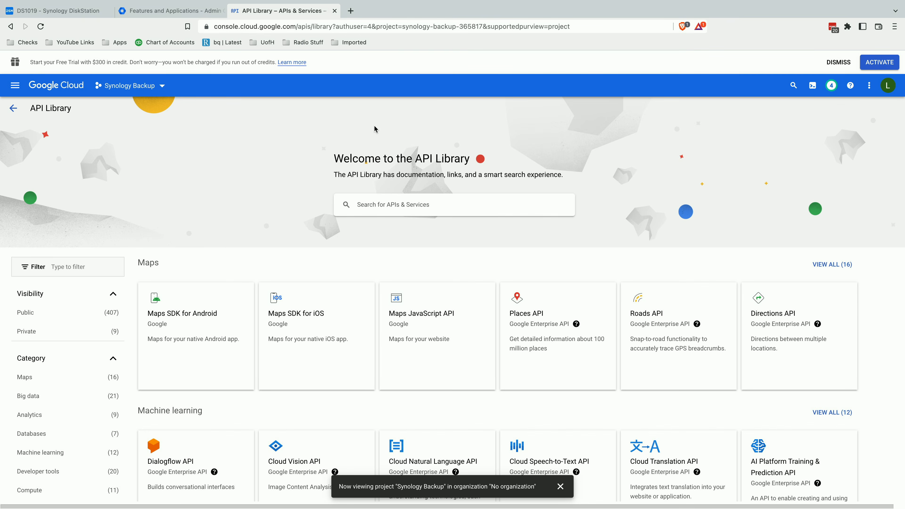
pyautogui.click(366, 206)
pyautogui.write('Goo')
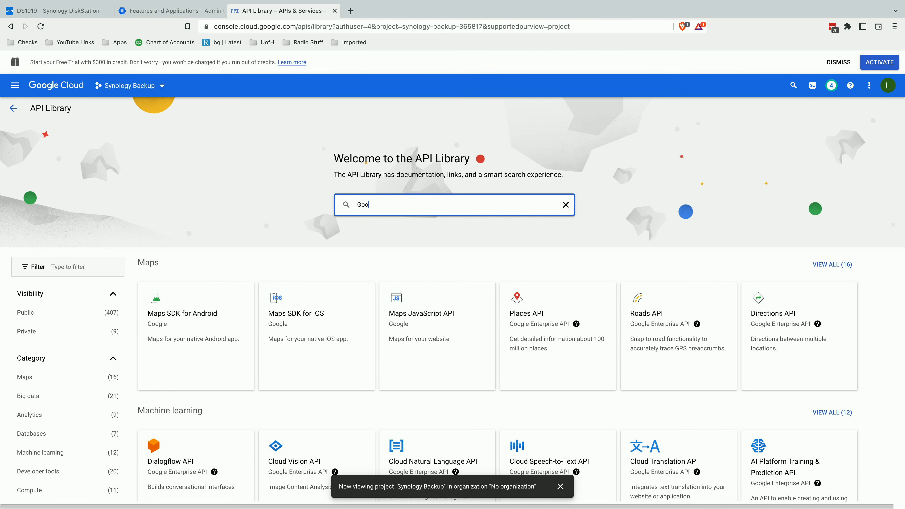
pyautogui.write('gle drive')
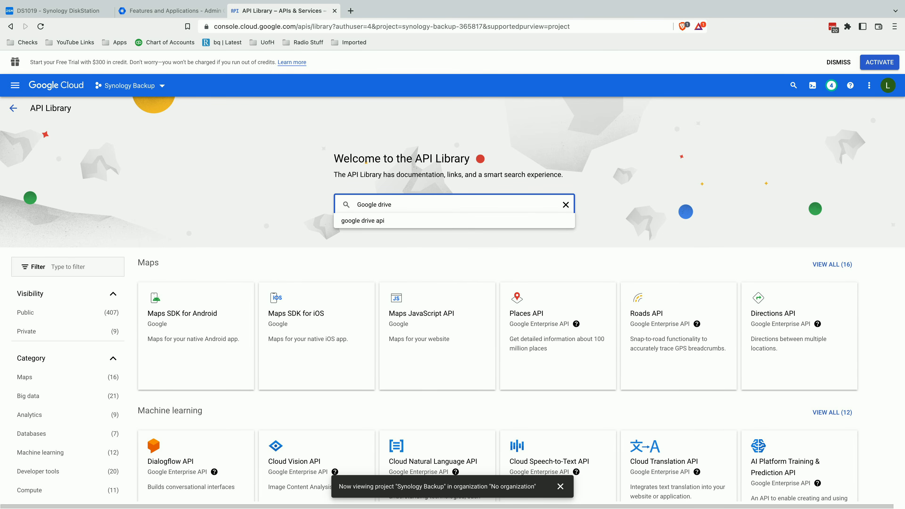
pyautogui.click(367, 223)
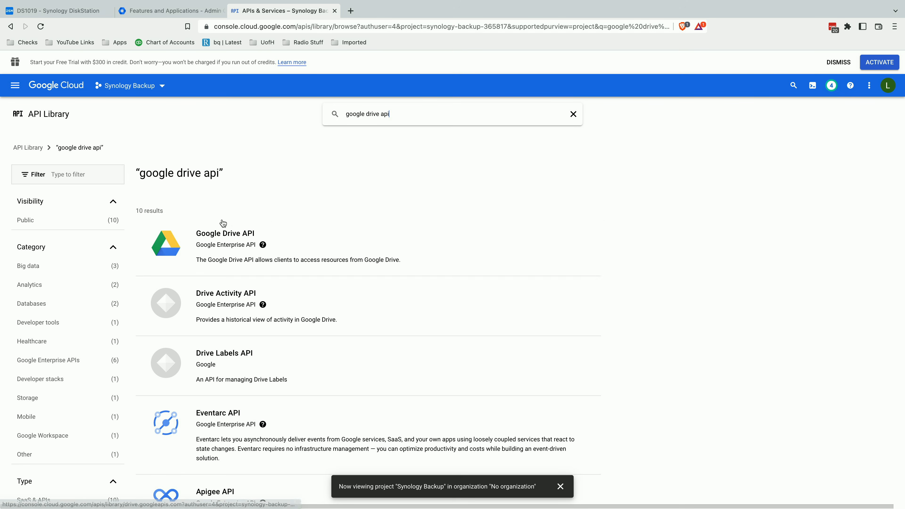
pyautogui.click(253, 245)
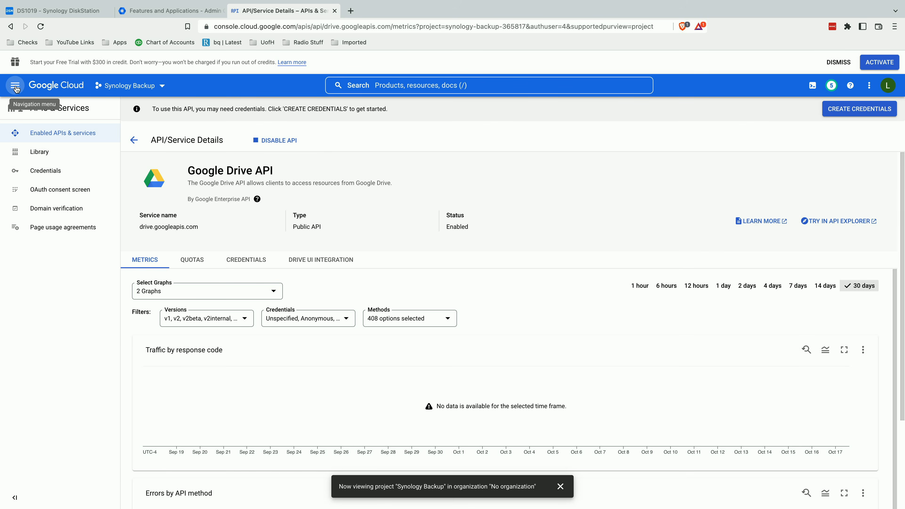
# Step: Create a service account named "Active Backup for Google Workspace" in the IAM & Admin service accounts of the Synology Backup project
pyautogui.click(16, 89)
pyautogui.moveTo(52, 231)
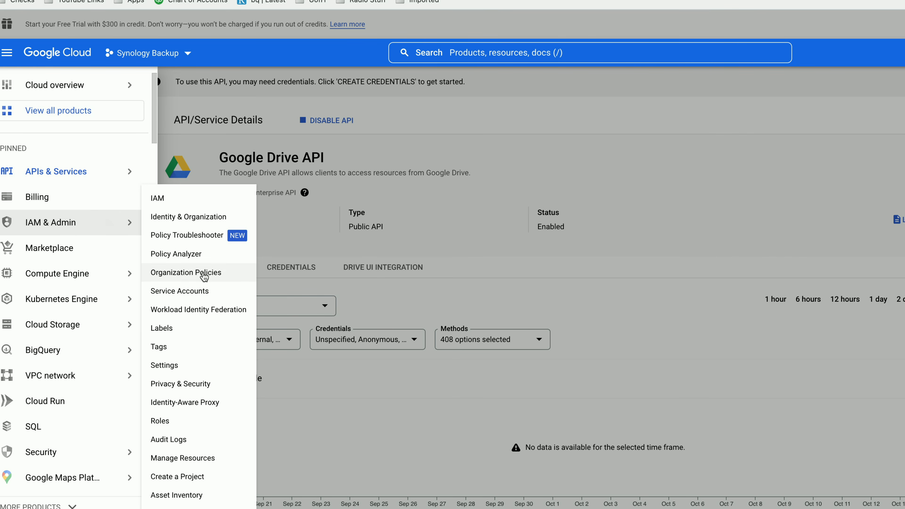
pyautogui.click(195, 291)
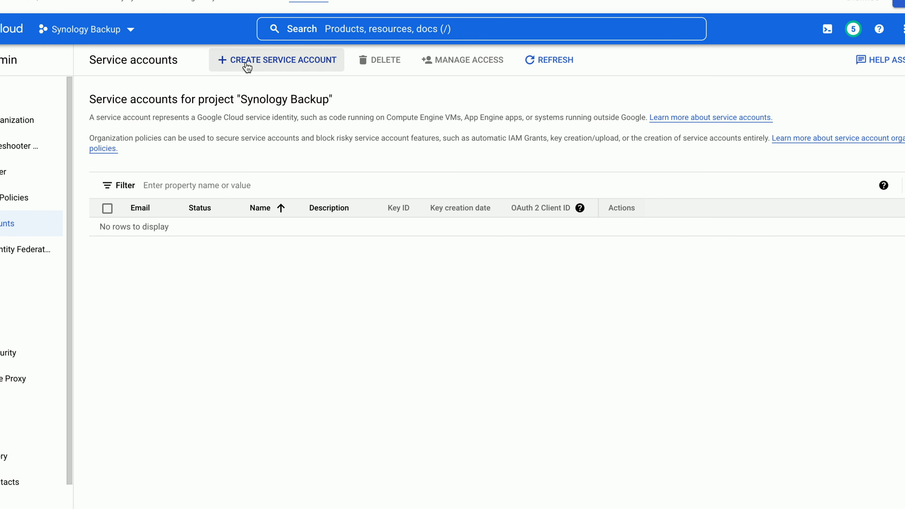
pyautogui.click(245, 61)
pyautogui.click(194, 139)
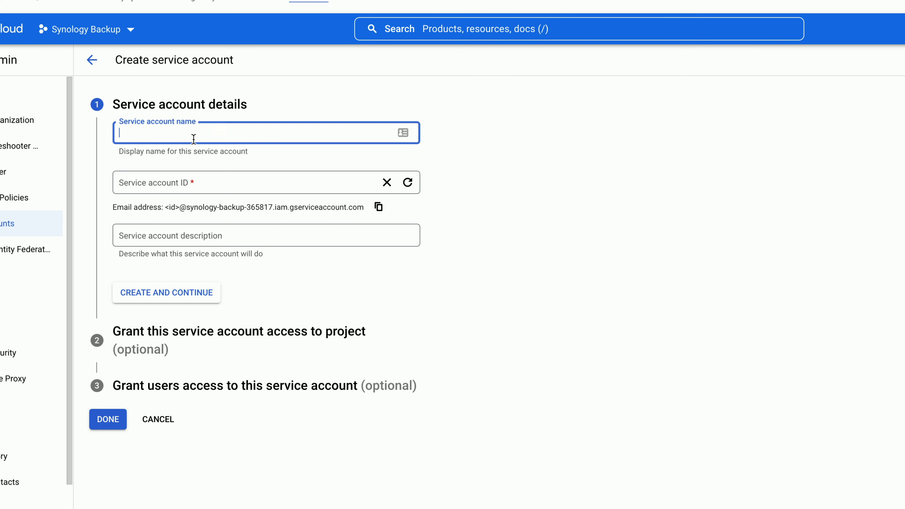
pyautogui.write('Active ')
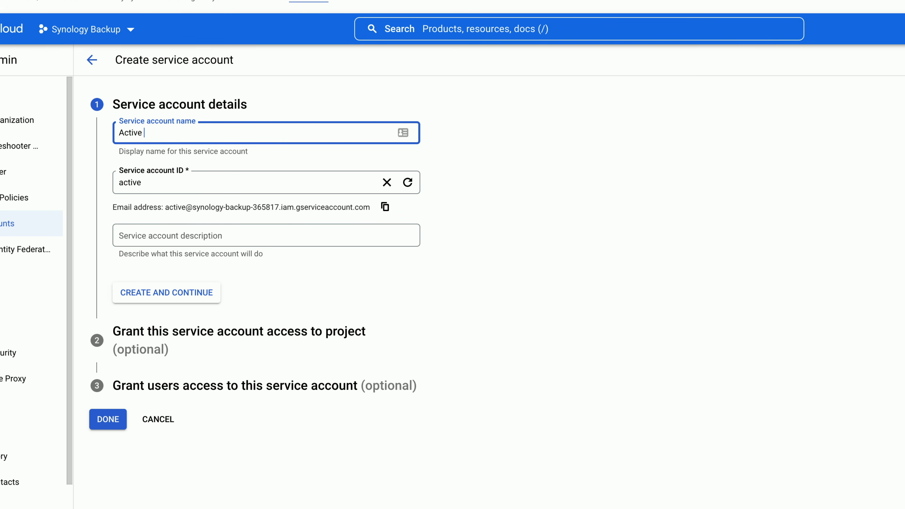
pyautogui.write('Backup for Google')
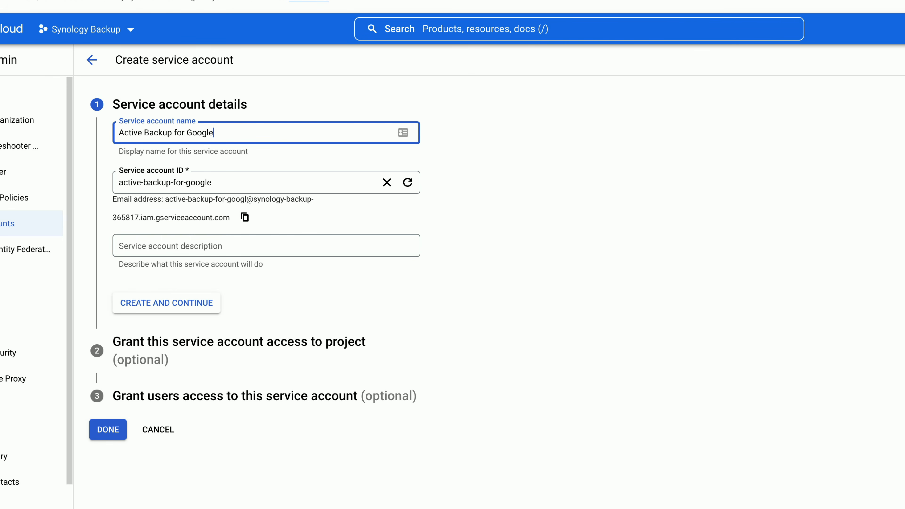
pyautogui.write(' Workspace')
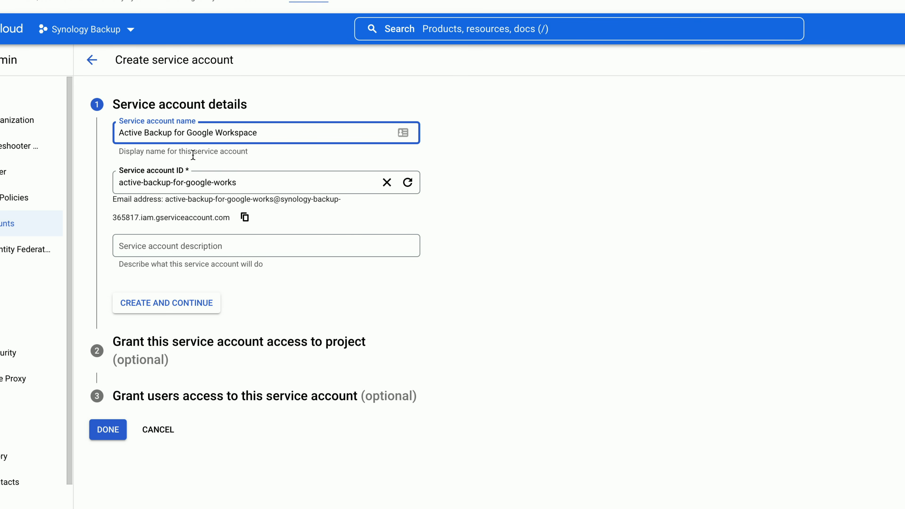
pyautogui.click(173, 303)
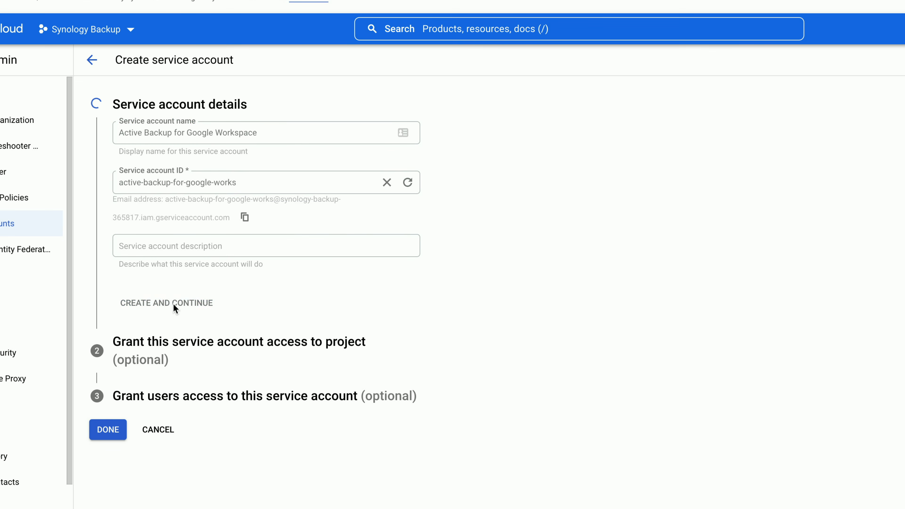
# Step: Grant the new service account the Project Owner role and finish creating the account
pyautogui.click(234, 228)
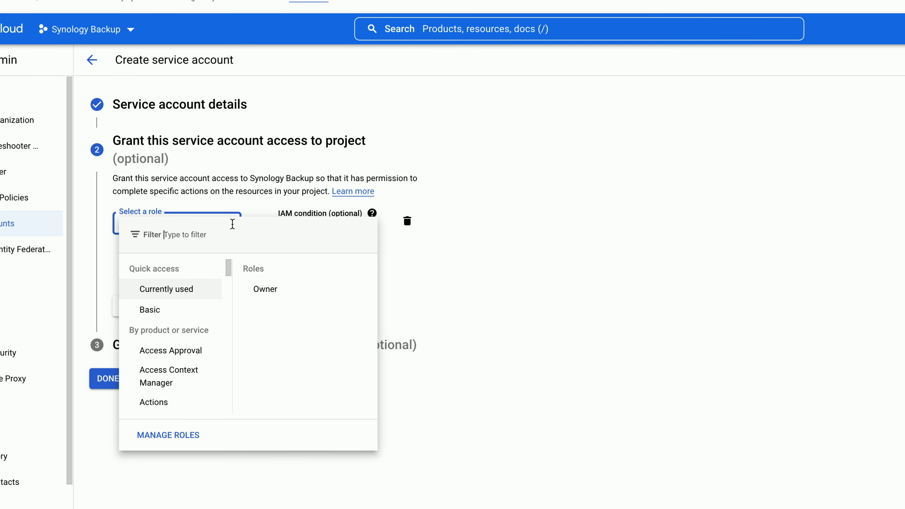
pyautogui.scroll(-10, 178, 304)
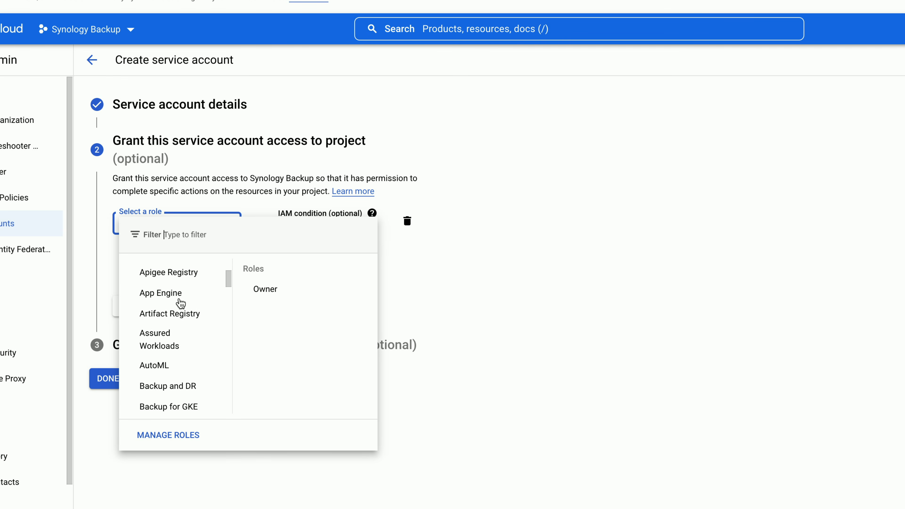
pyautogui.scroll(-10, 180, 301)
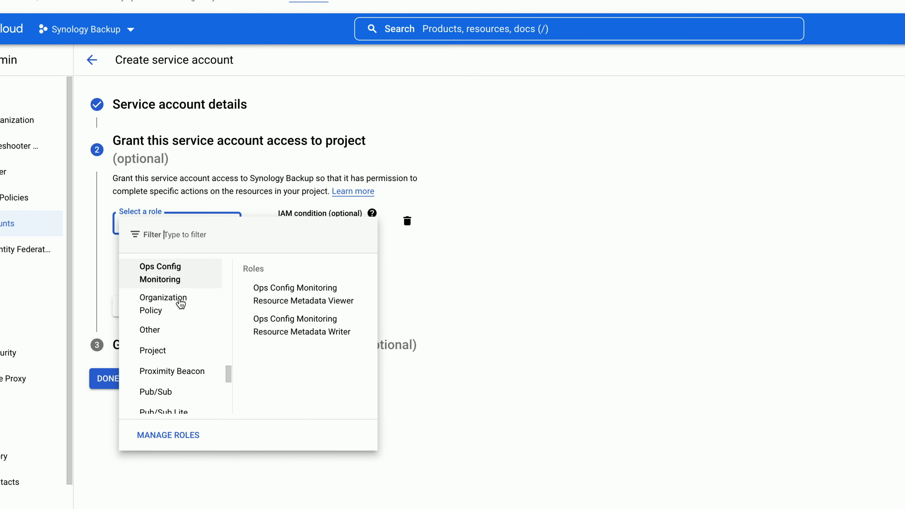
pyautogui.moveTo(160, 353)
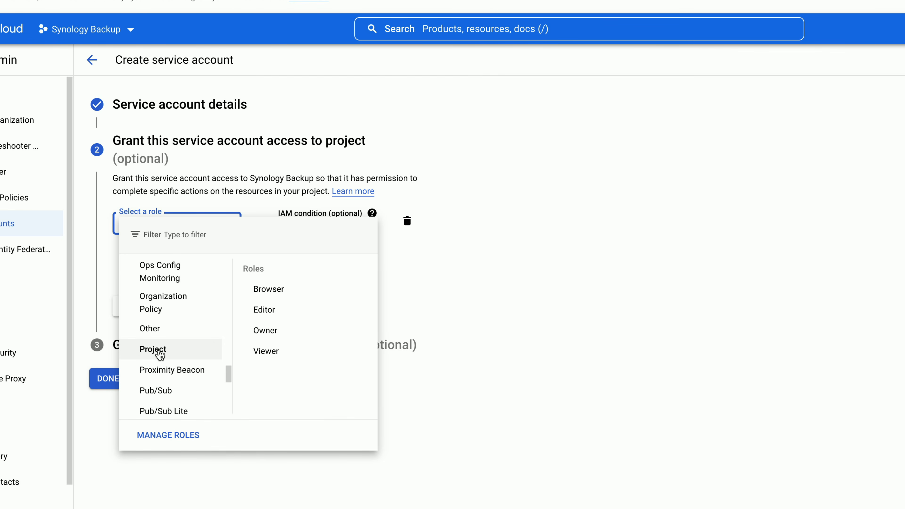
pyautogui.moveTo(265, 336)
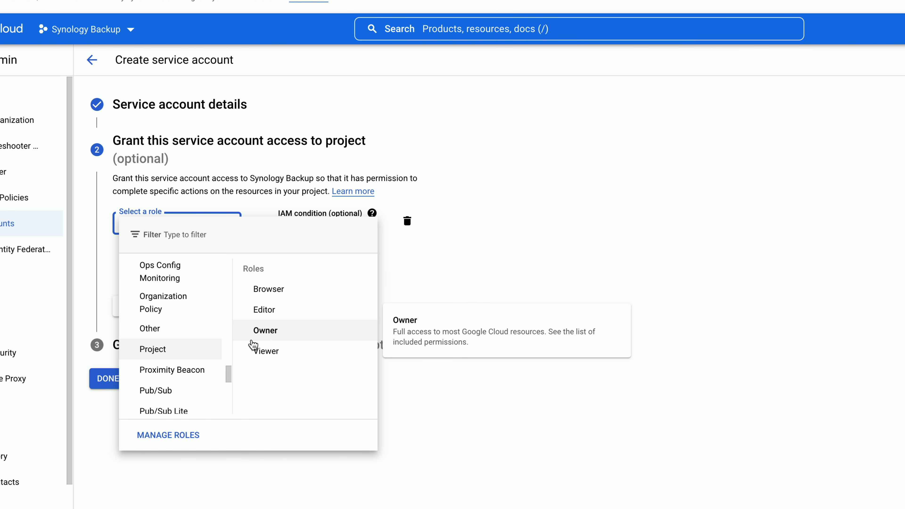
pyautogui.click(276, 337)
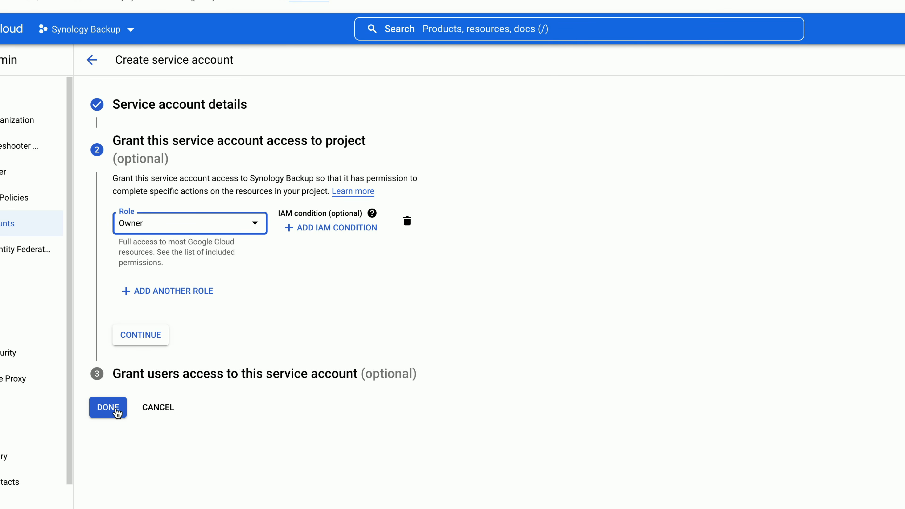
pyautogui.click(108, 408)
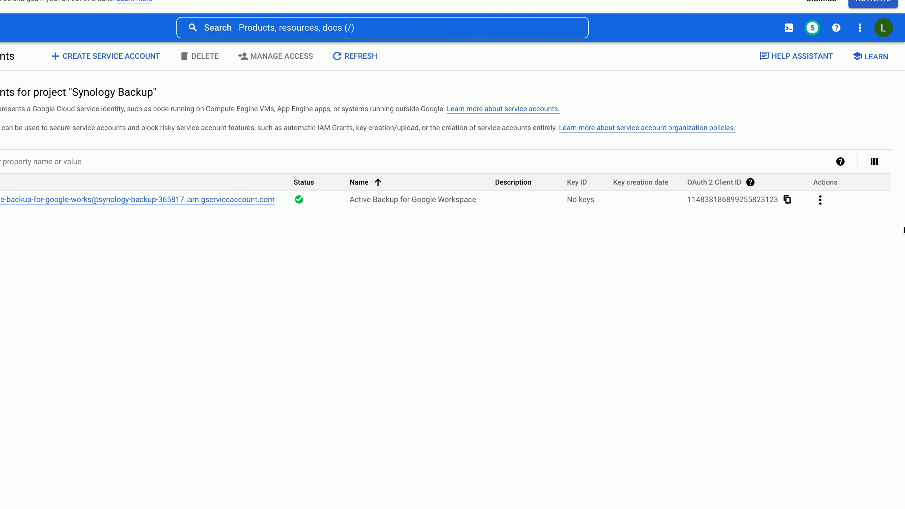
# Step: Create a new JSON private key for the Active Backup for Google Workspace service account and save it to the Downloads folder
pyautogui.click(823, 199)
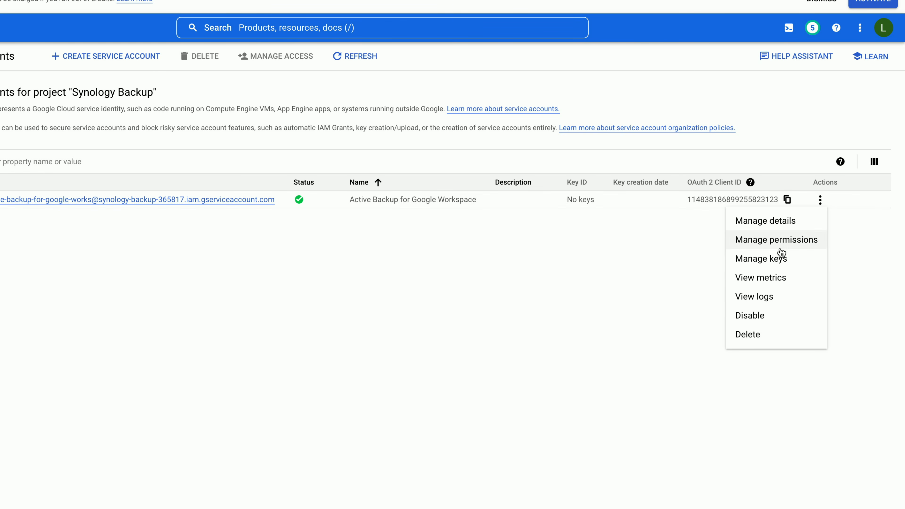
pyautogui.click(776, 260)
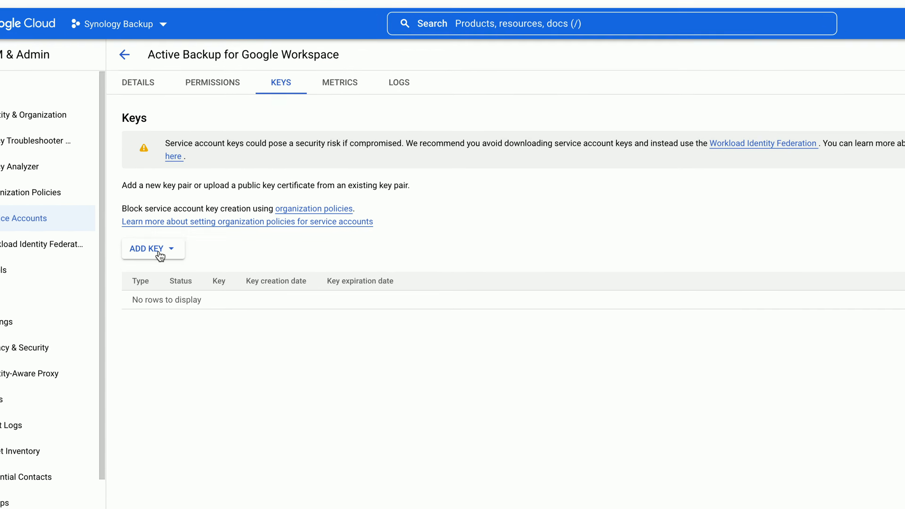
pyautogui.click(159, 253)
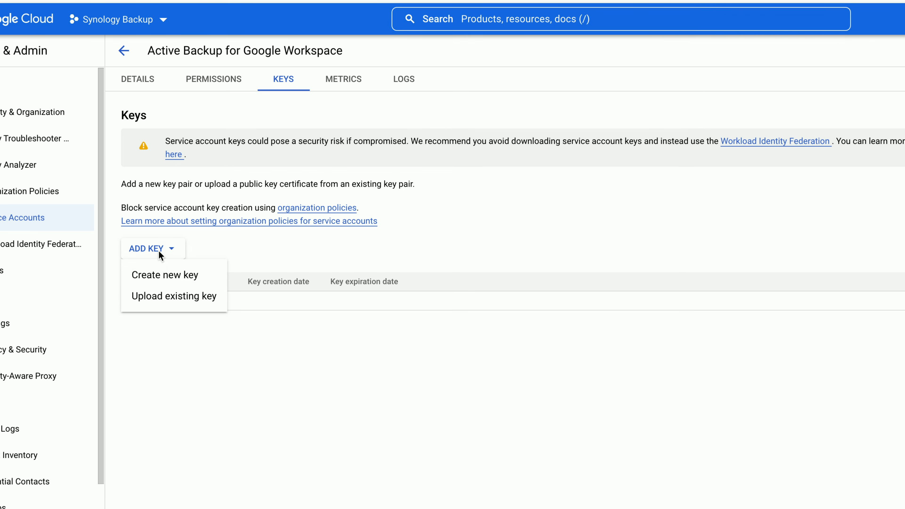
pyautogui.click(163, 277)
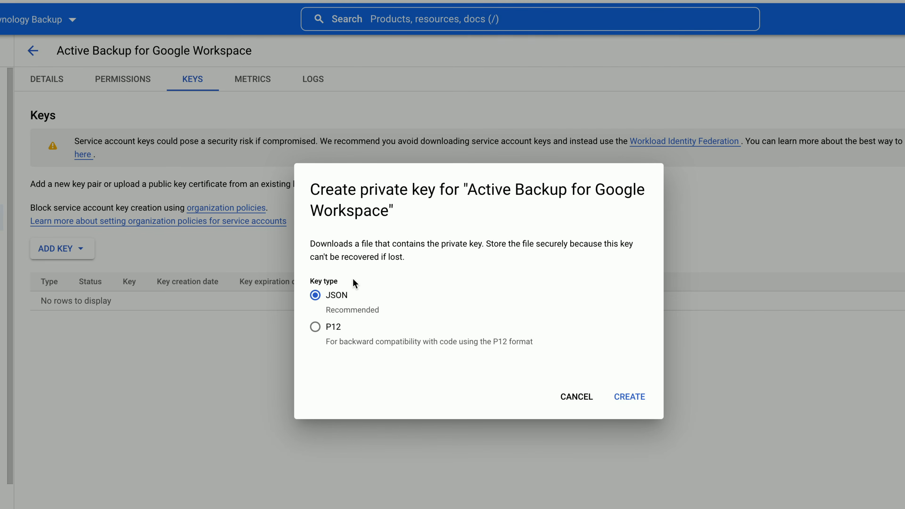
pyautogui.click(630, 397)
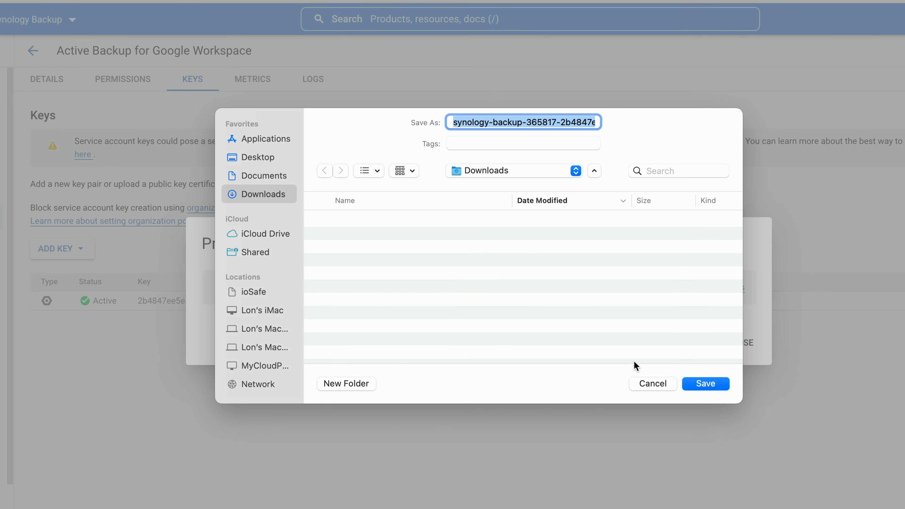
pyautogui.press('Return')
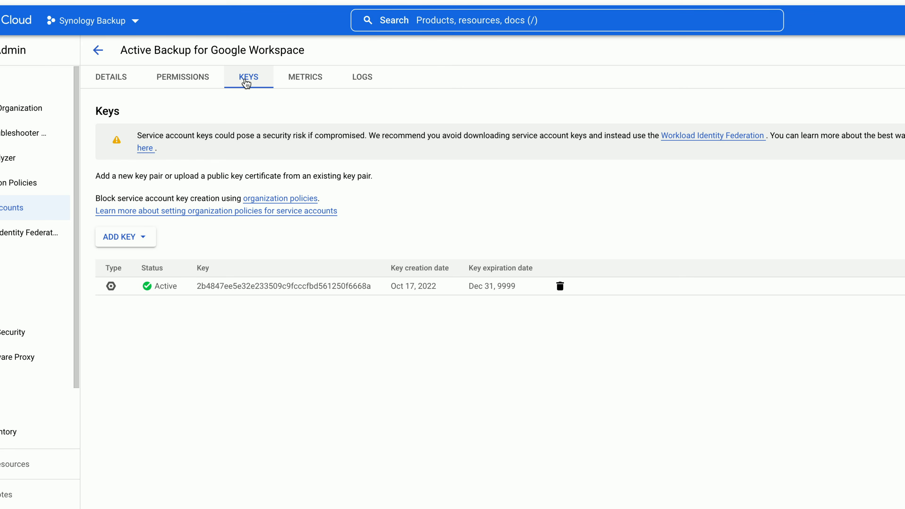
# Step: Open the service account's details and copy its unique ID
pyautogui.click(120, 82)
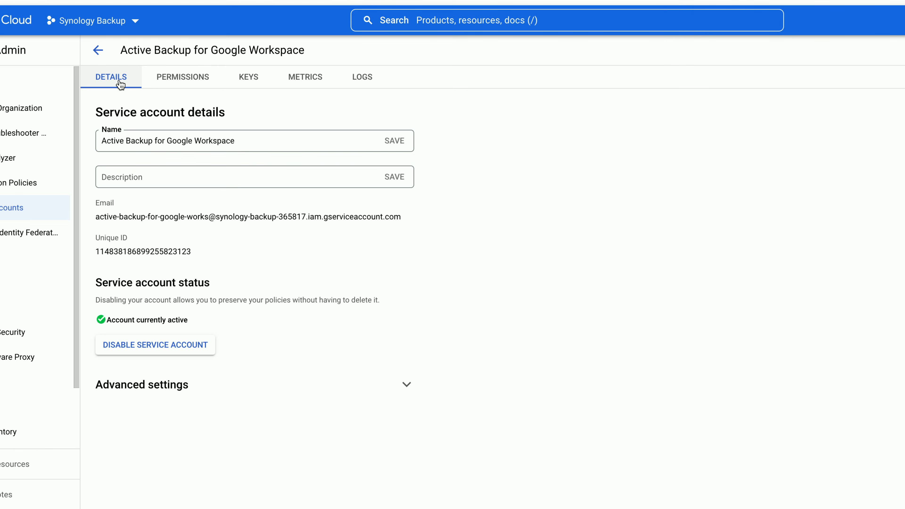
pyautogui.doubleClick(131, 253)
pyautogui.hotkey('ctrl', 'c')
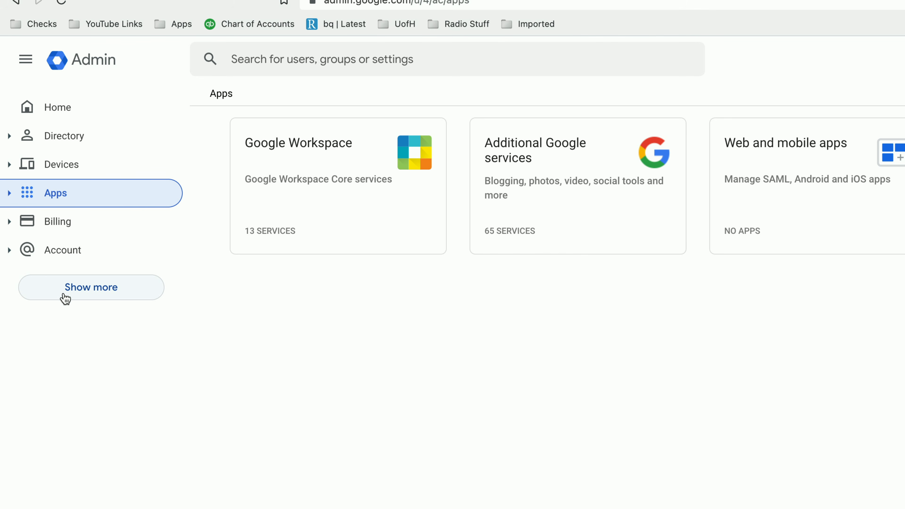
# Step: In the Google Admin console, open domain-wide delegation management from the API controls under Security's access and data control
pyautogui.click(82, 294)
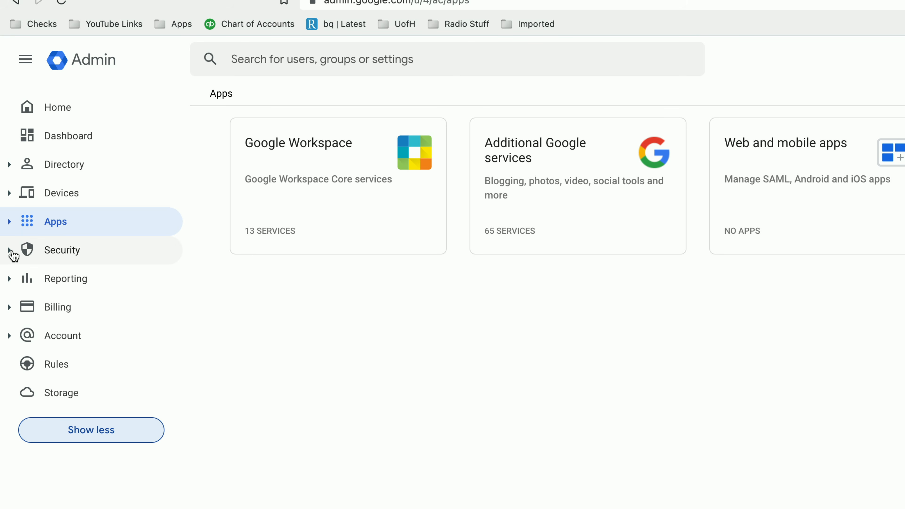
pyautogui.click(11, 253)
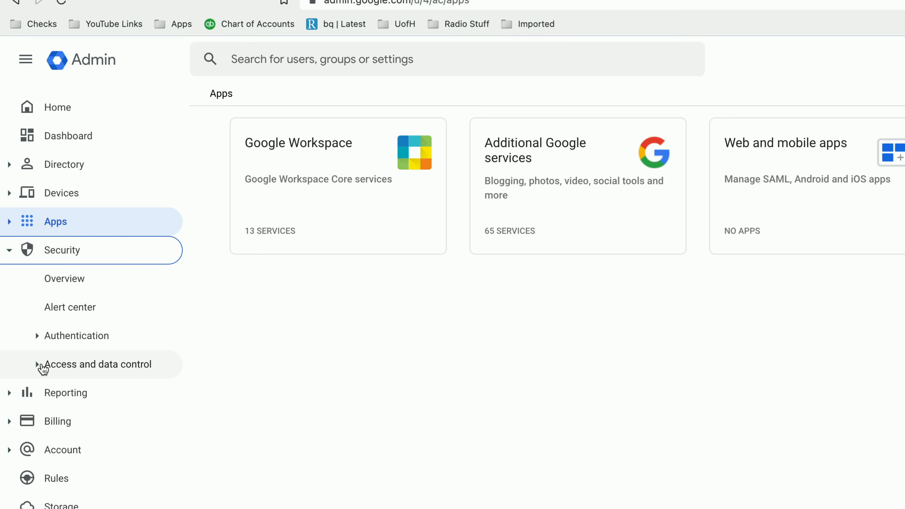
pyautogui.click(42, 368)
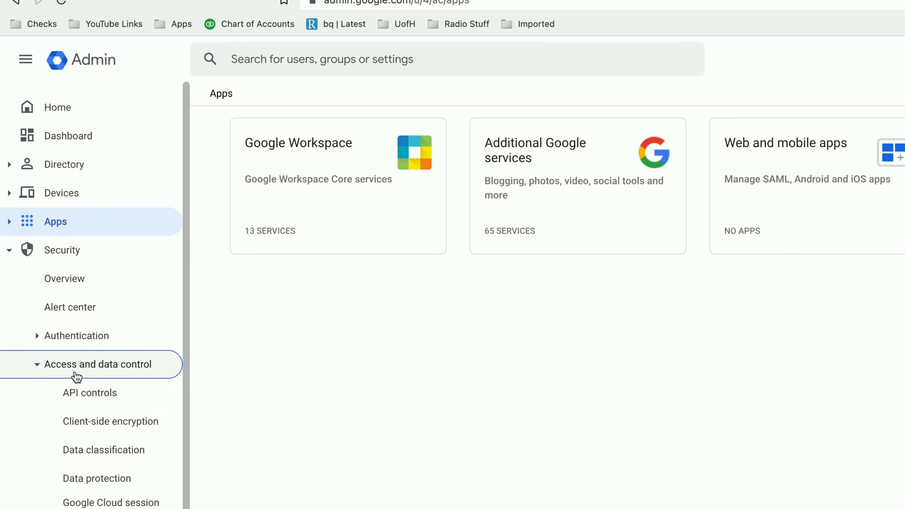
pyautogui.click(87, 394)
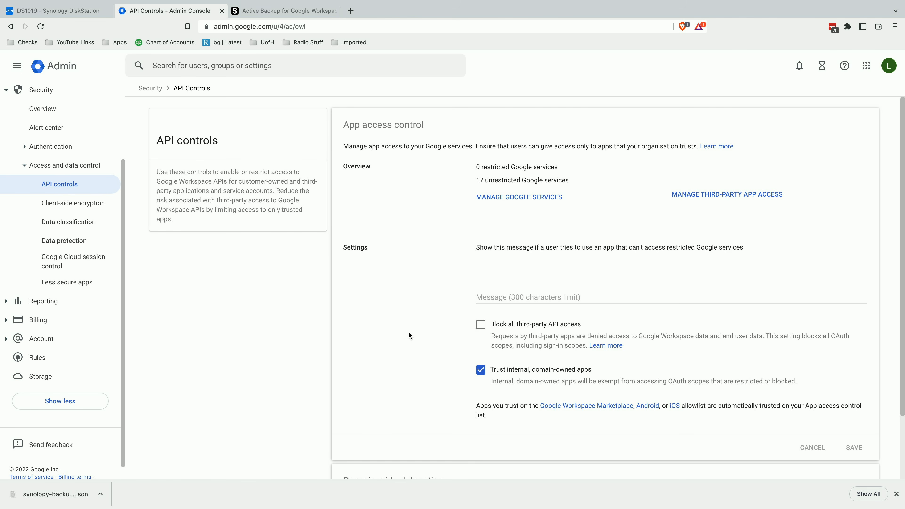
pyautogui.scroll(-2, 370, 309)
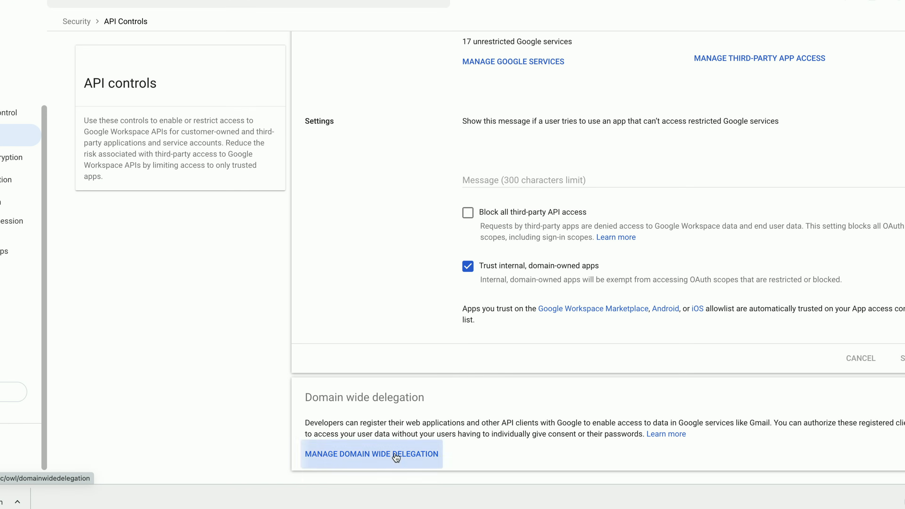
pyautogui.click(396, 457)
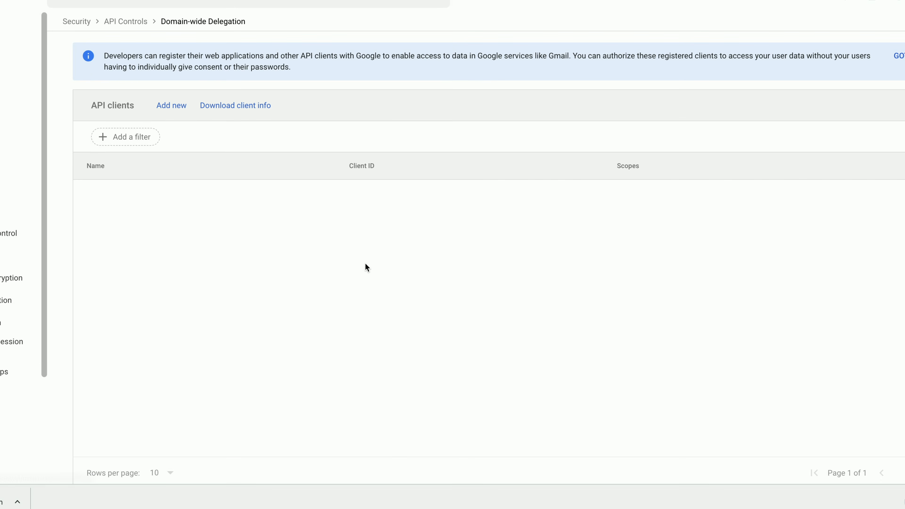
# Step: Authorize a new API client with the copied service account ID and the full list of OAuth scopes from Synology's Active Backup tutorial
pyautogui.click(170, 109)
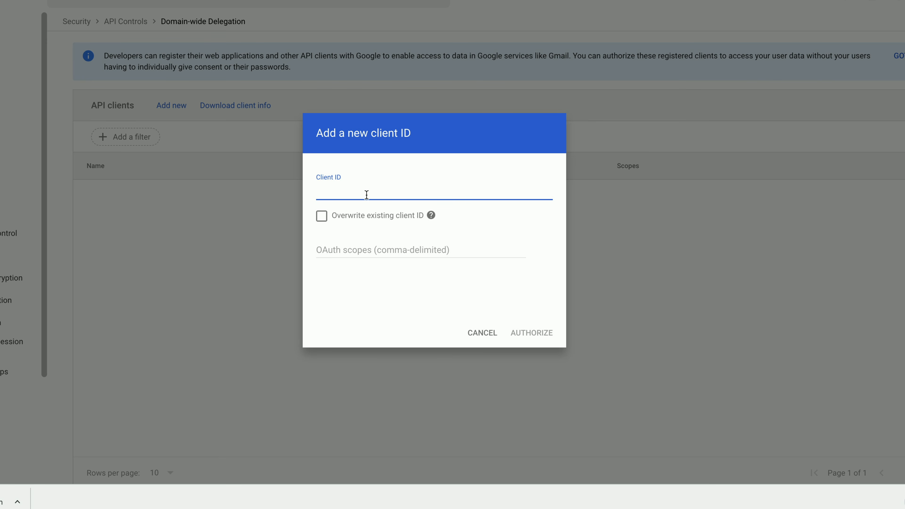
pyautogui.hotkey('ctrl', 'v')
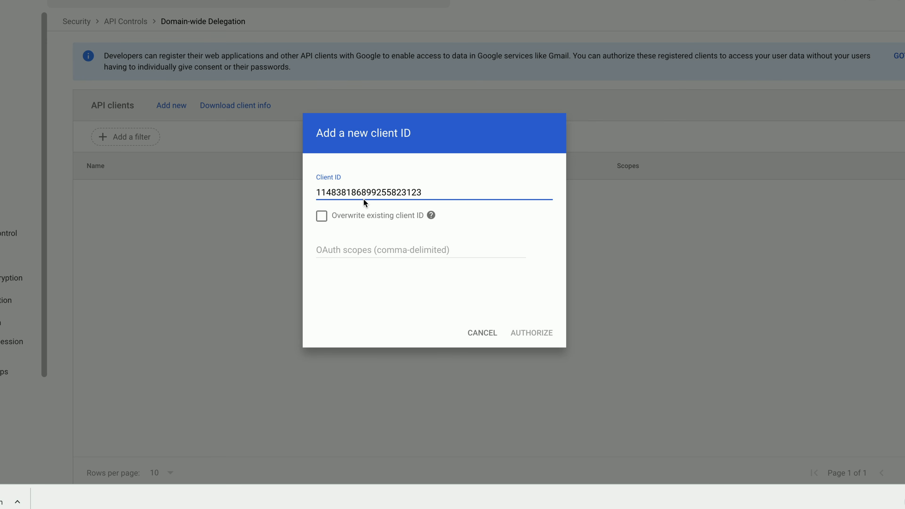
pyautogui.click(341, 247)
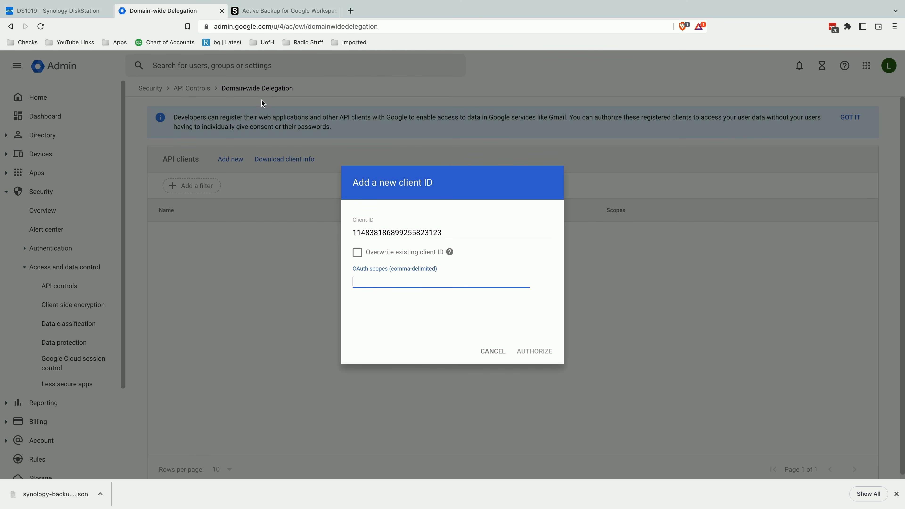
pyautogui.click(273, 13)
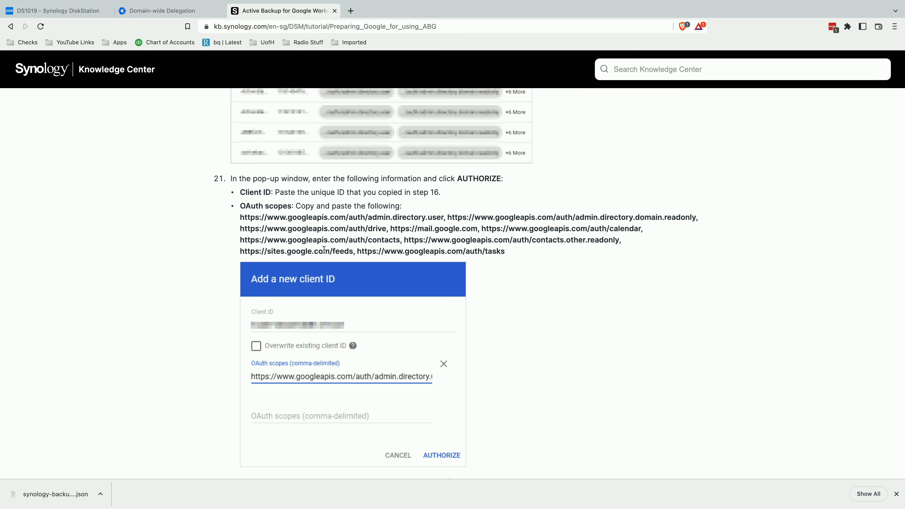
pyautogui.moveTo(523, 255); pyautogui.dragTo(227, 216)
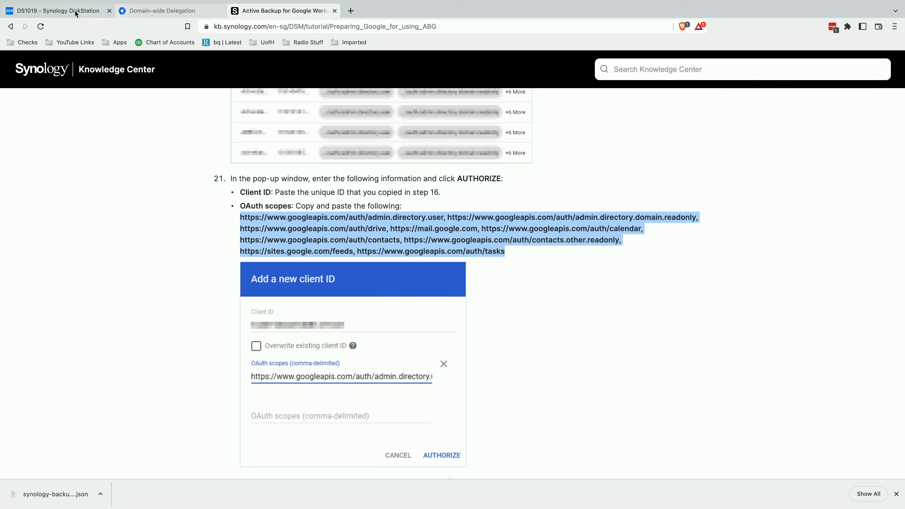
pyautogui.click(151, 11)
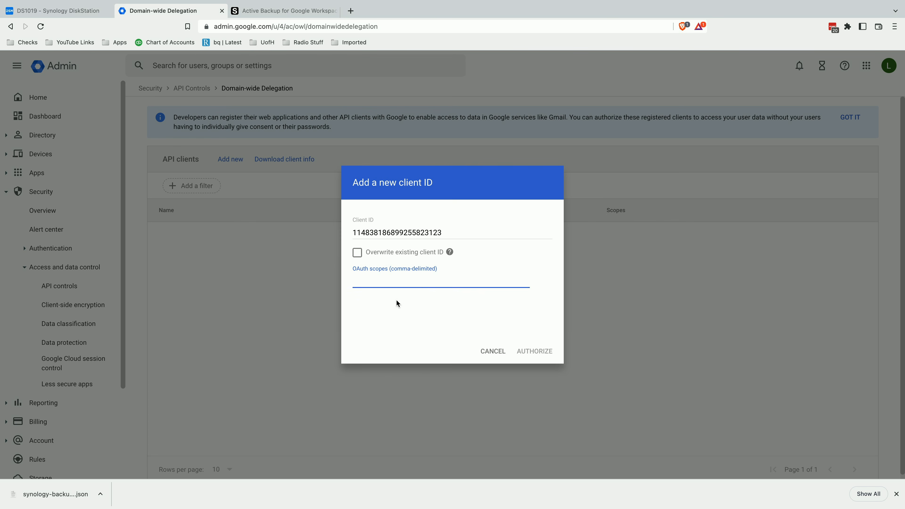
pyautogui.hotkey('ctrl', 'v')
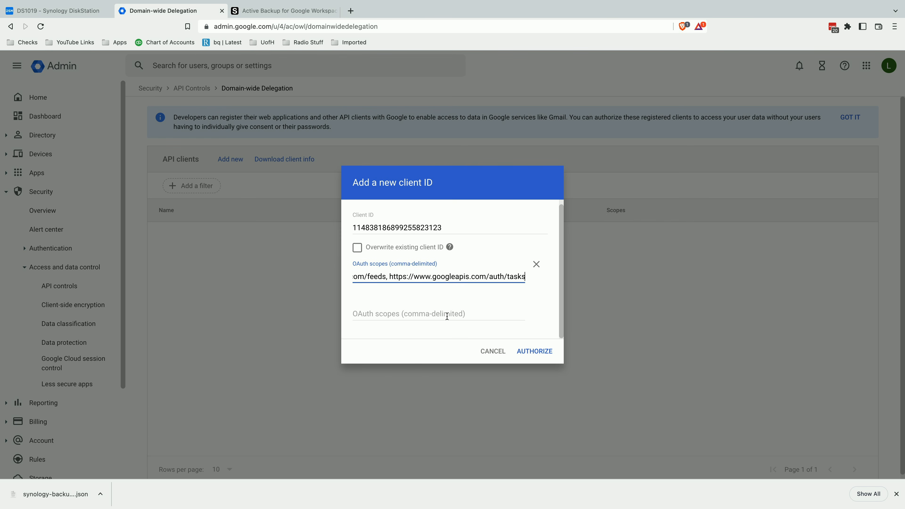
pyautogui.click(537, 352)
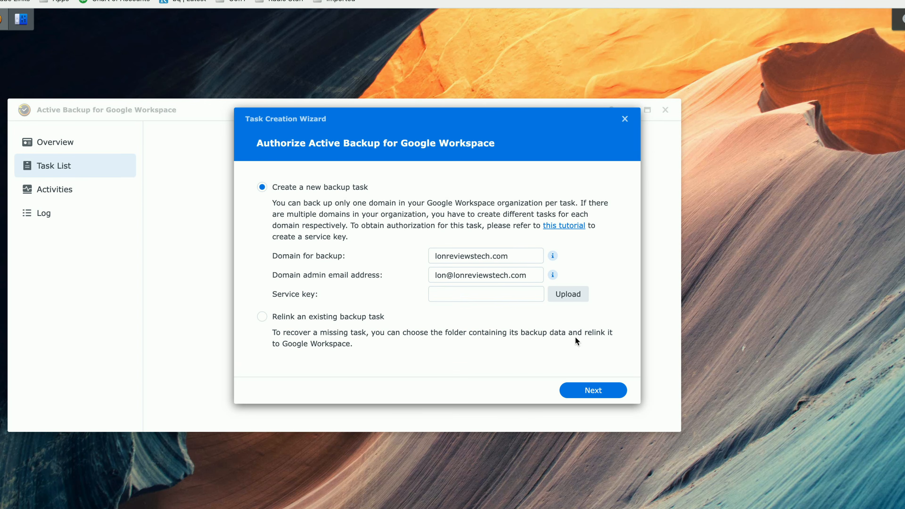
# Step: Back in the Synology task wizard, upload the downloaded JSON service key from the Downloads folder and continue to the task settings
pyautogui.click(567, 294)
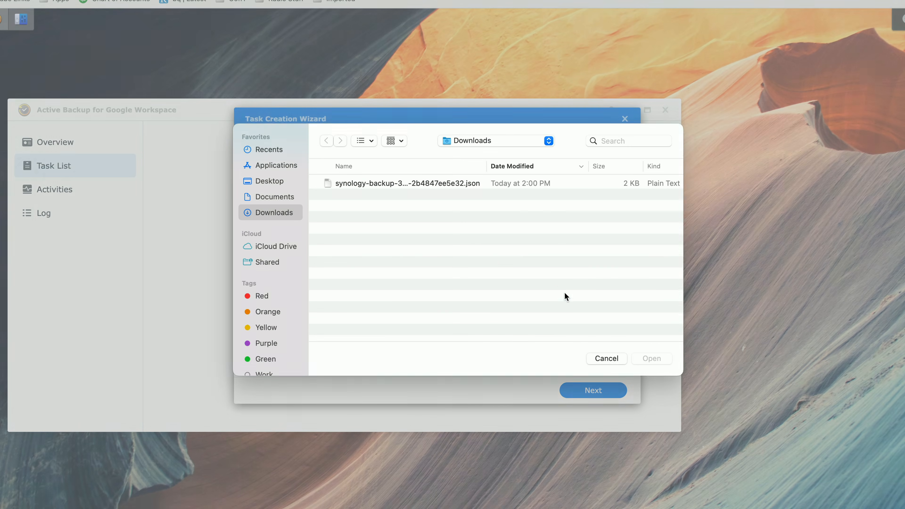
pyautogui.doubleClick(406, 186)
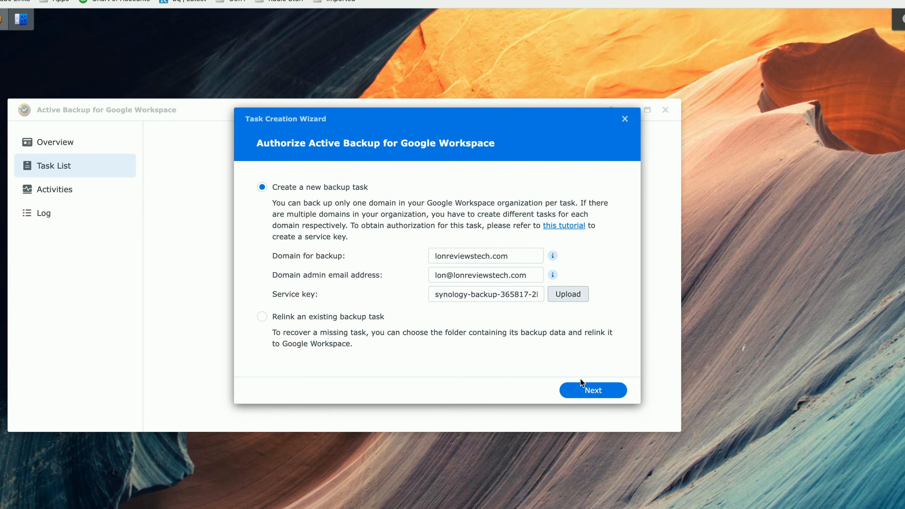
pyautogui.click(596, 394)
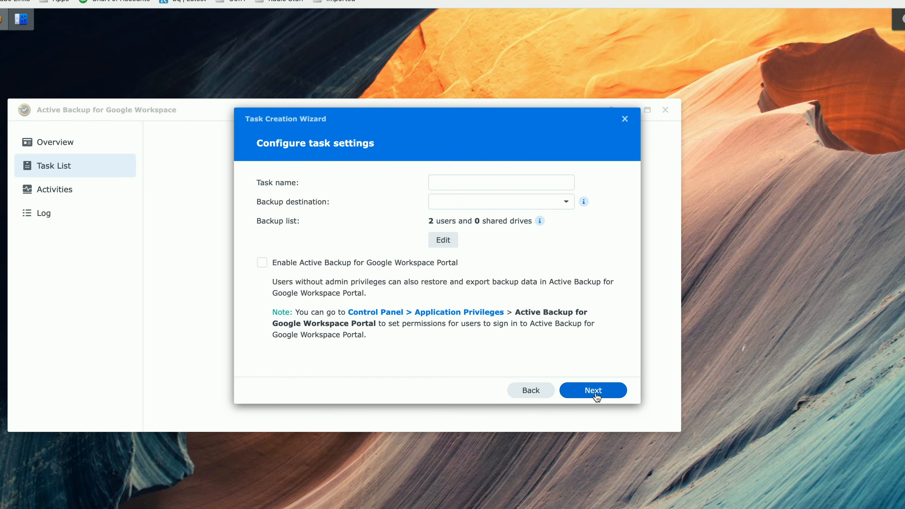
# Step: Name the task "Regular Backup" and choose the Google Workspace Backup shared folder as its backup destination
pyautogui.click(476, 183)
pyautogui.write('Regular Backup')
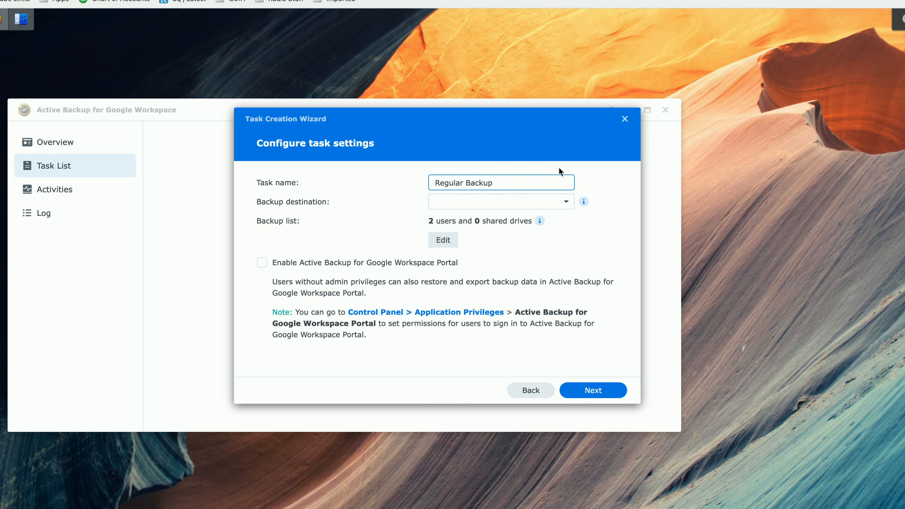
pyautogui.click(566, 202)
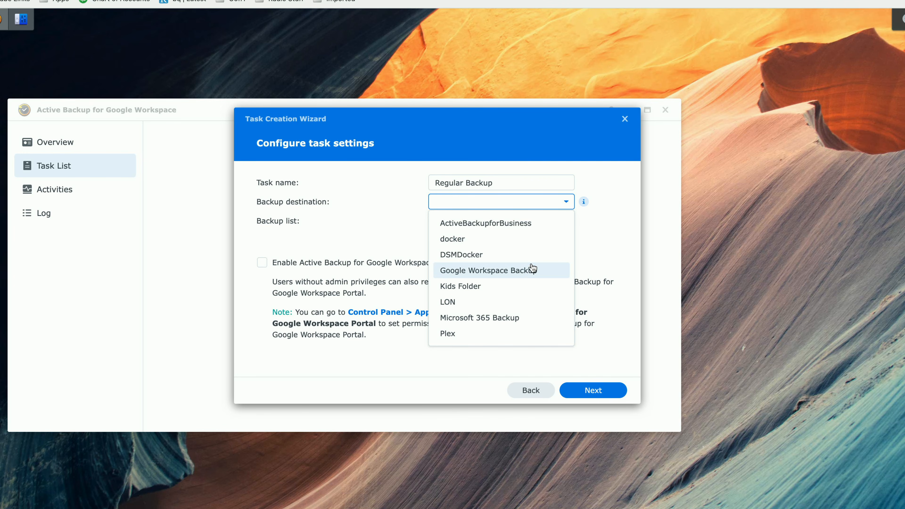
pyautogui.click(523, 275)
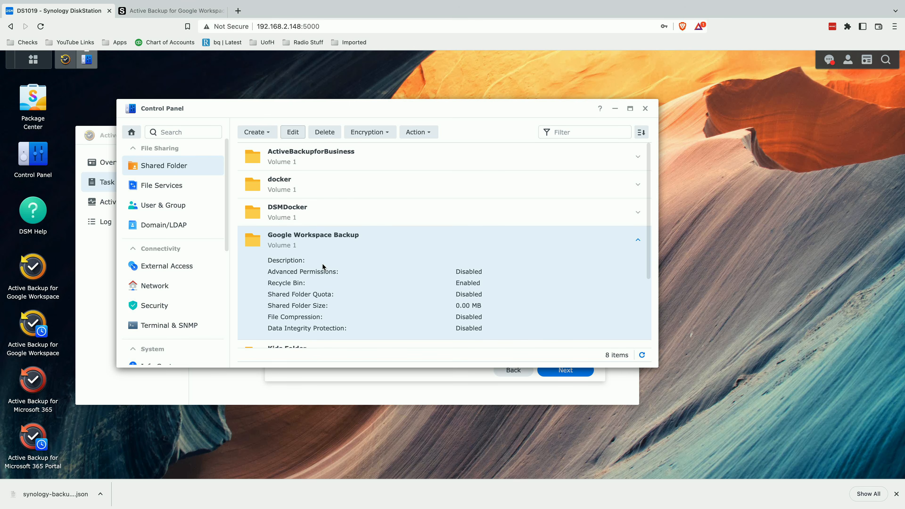
# Step: Check the ActiveBackup-GSuite system internal user's permissions on the Google Workspace Backup shared folder and save the folder settings
pyautogui.click(297, 132)
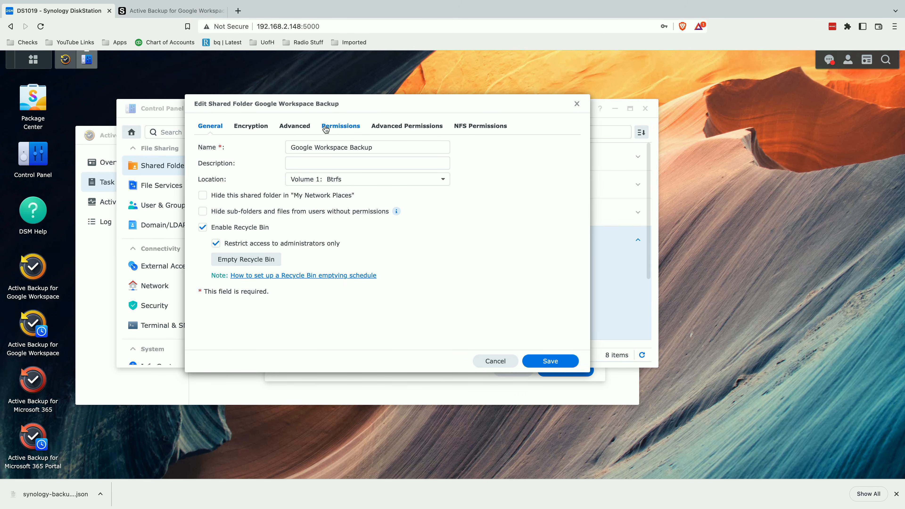
pyautogui.click(335, 127)
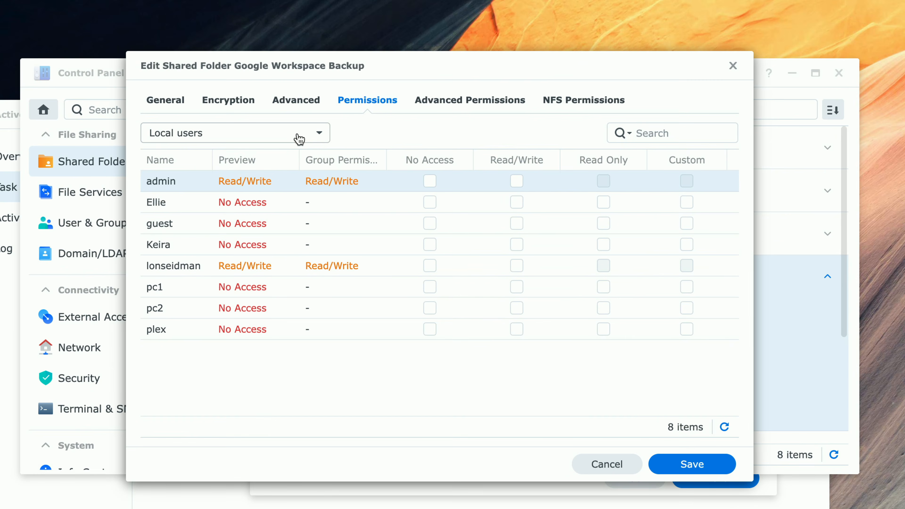
pyautogui.click(295, 147)
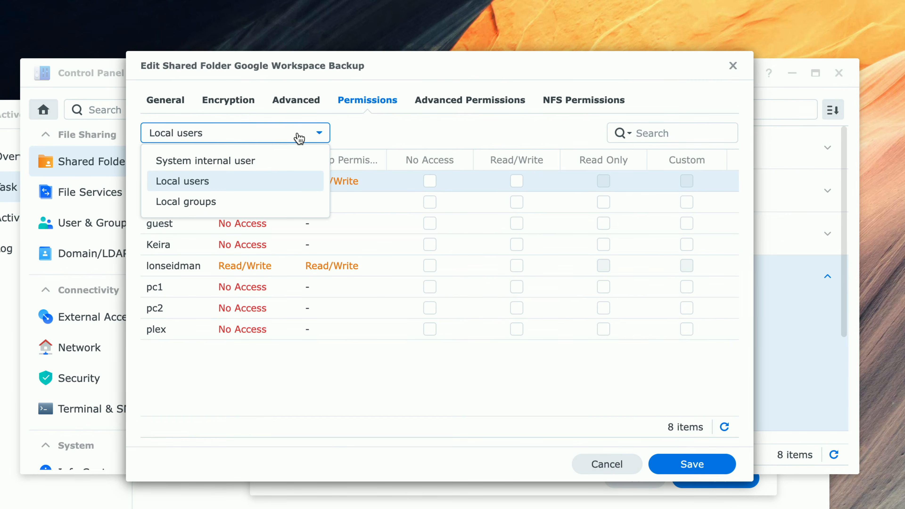
pyautogui.click(266, 161)
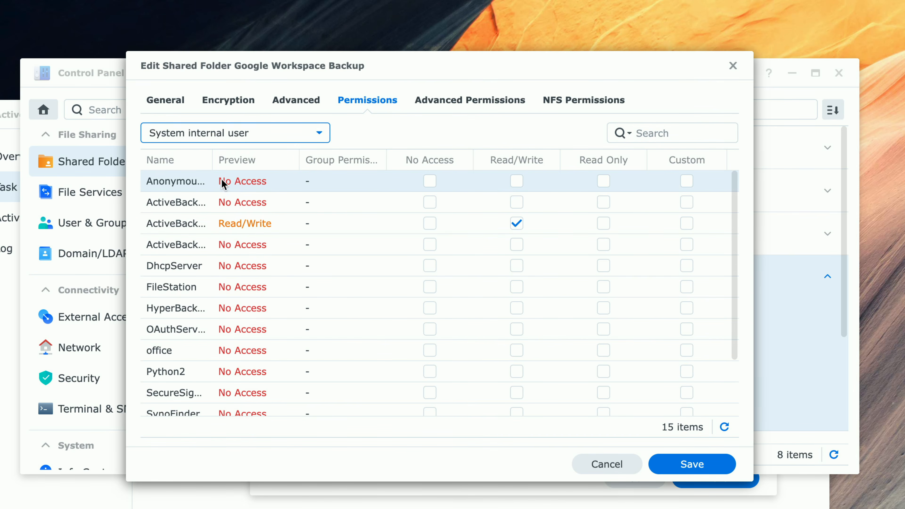
pyautogui.moveTo(212, 157); pyautogui.dragTo(303, 164)
pyautogui.click(235, 224)
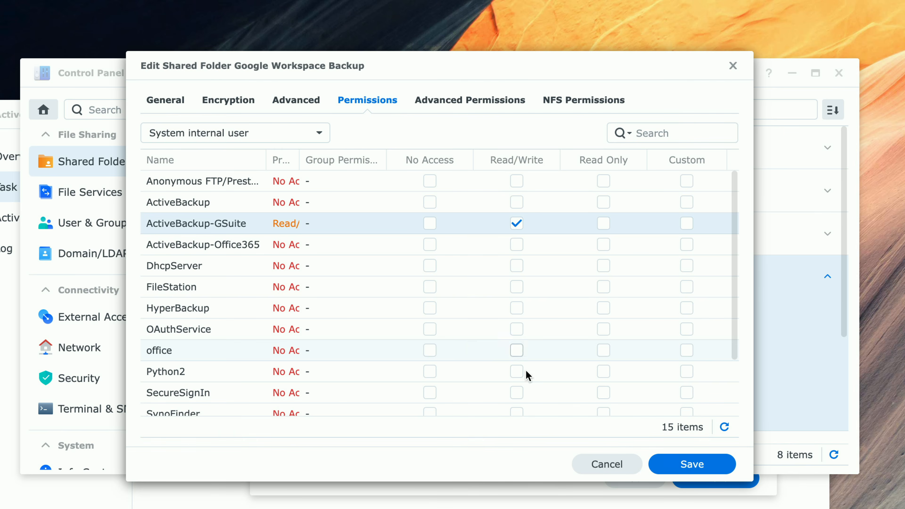
pyautogui.click(662, 458)
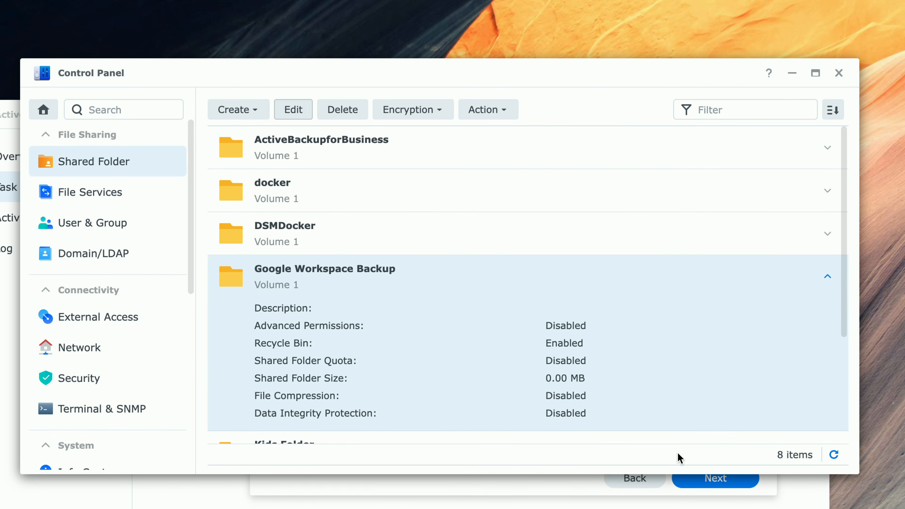
# Step: Enable the Active Backup for Google Workspace Portal and accept auto-discovery for My Drive, Shared Drive, Mail, Contacts and Calendar
pyautogui.click(551, 480)
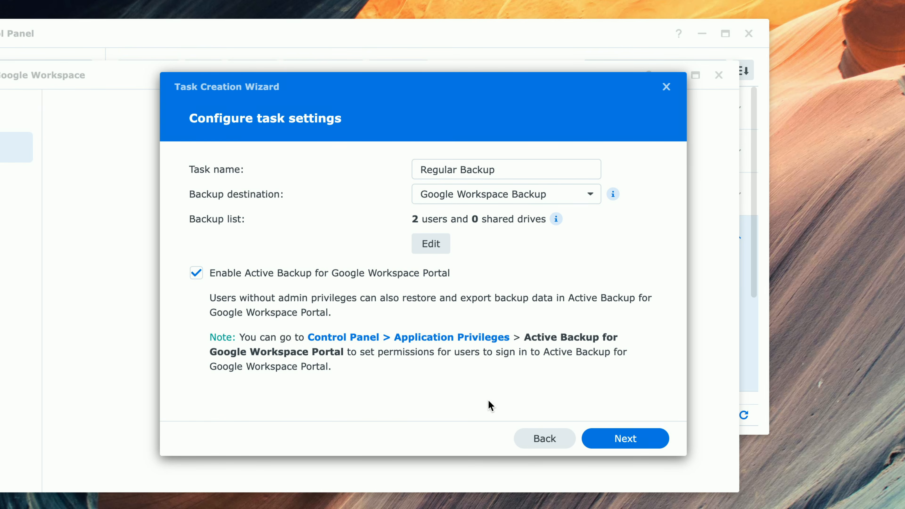
pyautogui.click(611, 440)
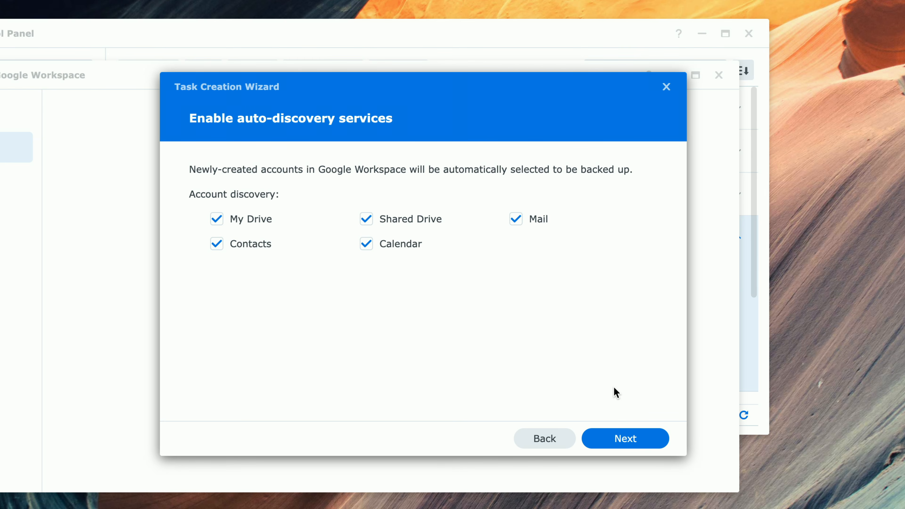
pyautogui.click(620, 436)
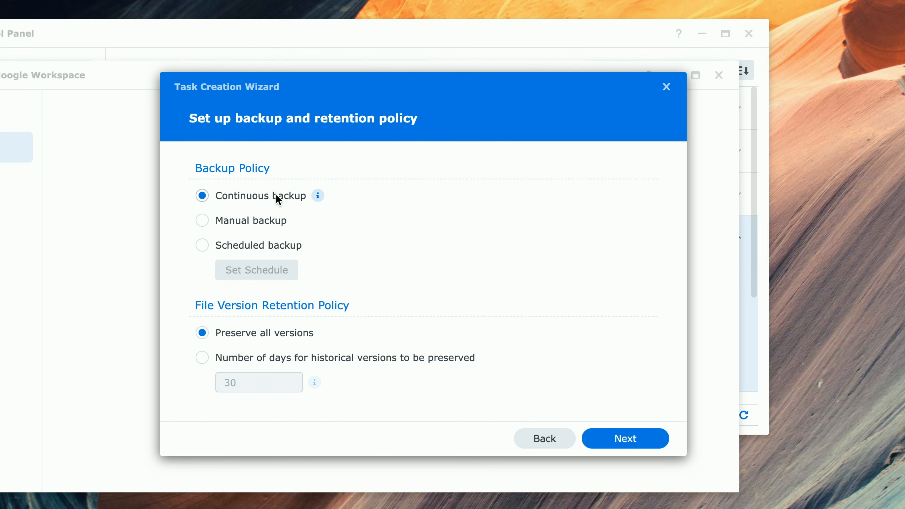
# Step: Set the backup policy to Scheduled backup and the file version retention policy to preserve all versions
pyautogui.moveTo(317, 197)
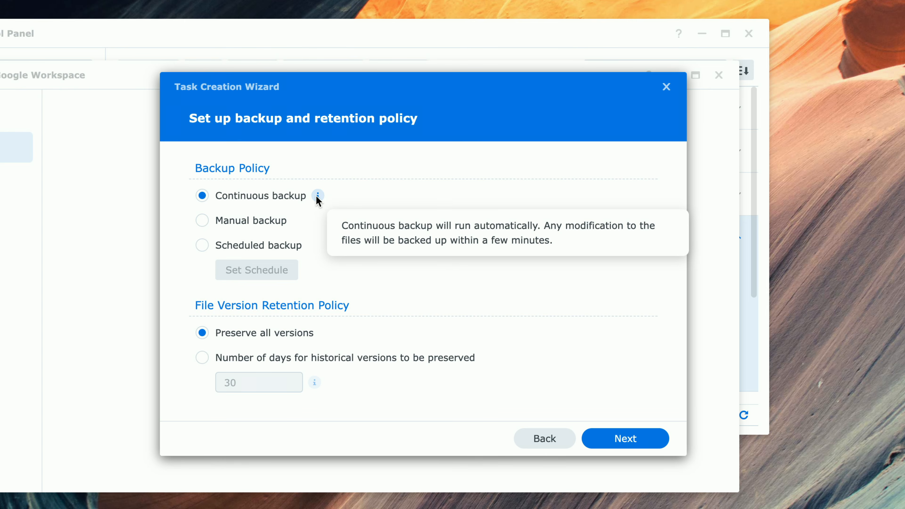
pyautogui.click(202, 245)
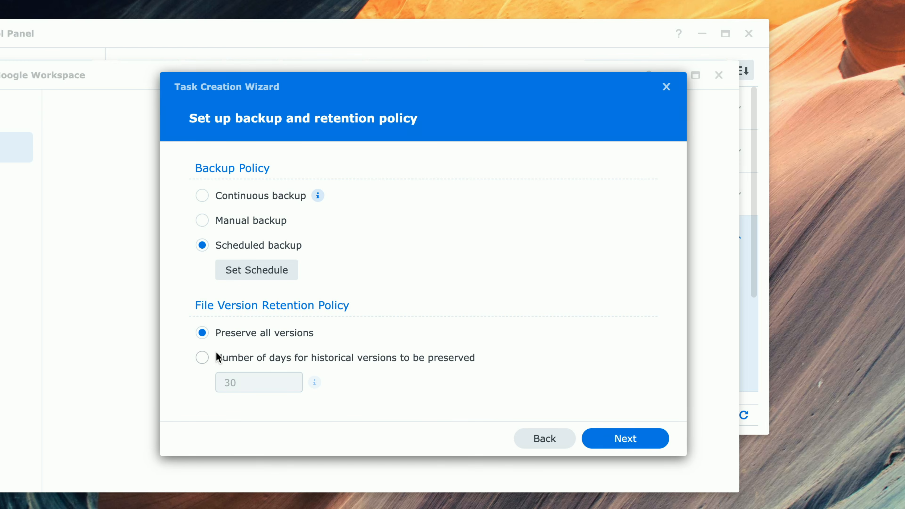
pyautogui.click(198, 357)
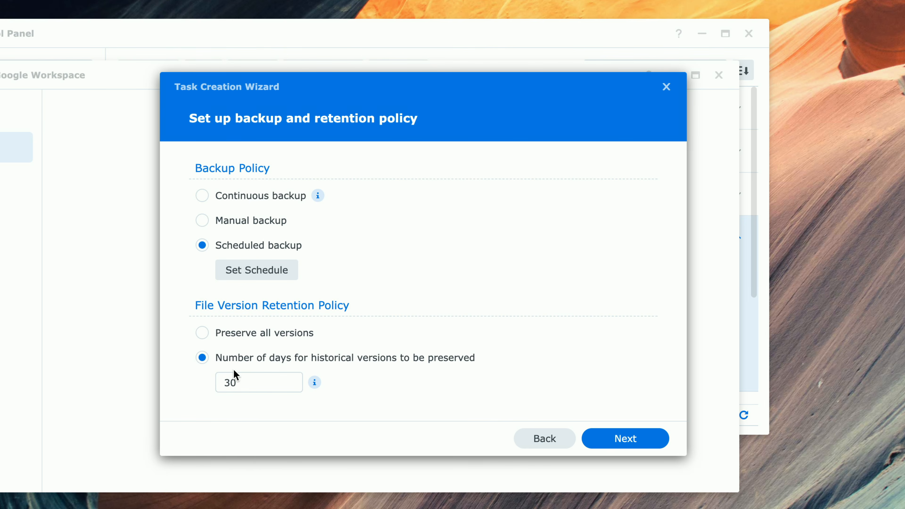
pyautogui.click(255, 388)
pyautogui.click(282, 335)
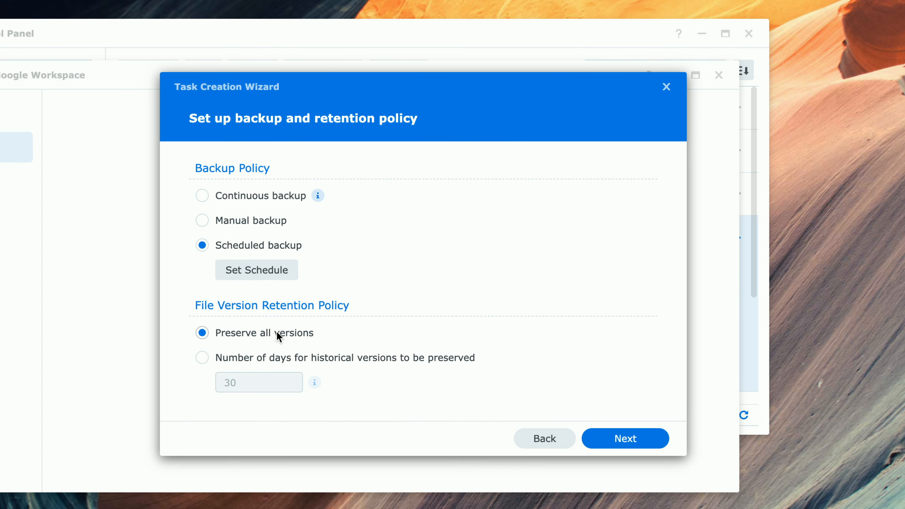
# Step: Finish creating the backup task from its summary and run the first backup immediately
pyautogui.click(633, 441)
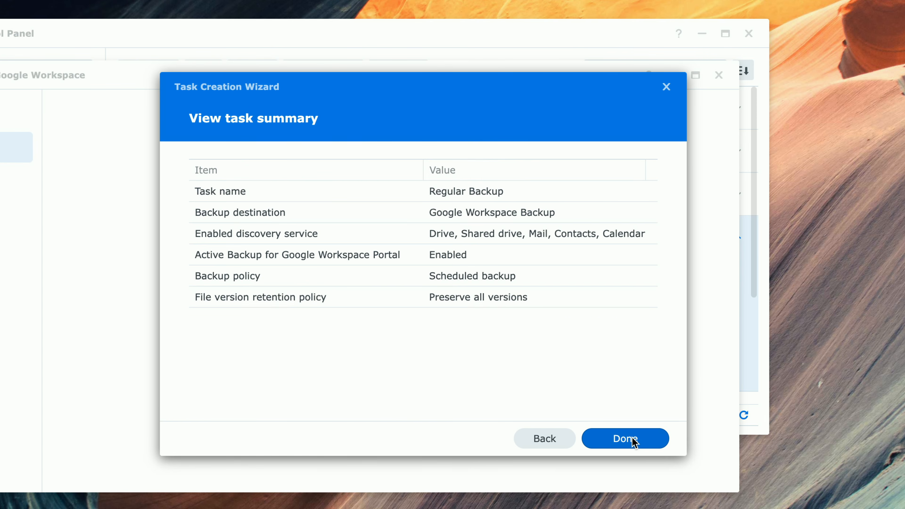
pyautogui.click(633, 442)
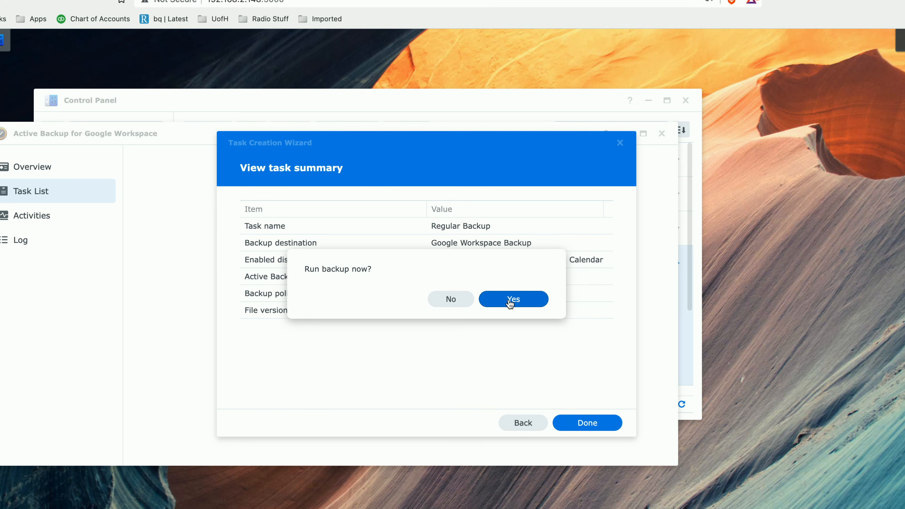
pyautogui.click(511, 301)
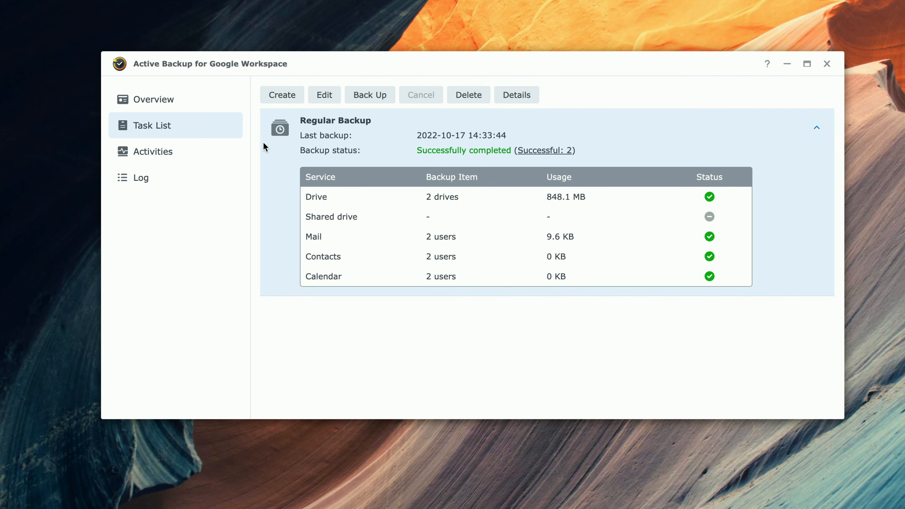
# Step: Review the Regular Backup task's general, user, shared drive and policy settings, leaving them without saving
pyautogui.click(316, 101)
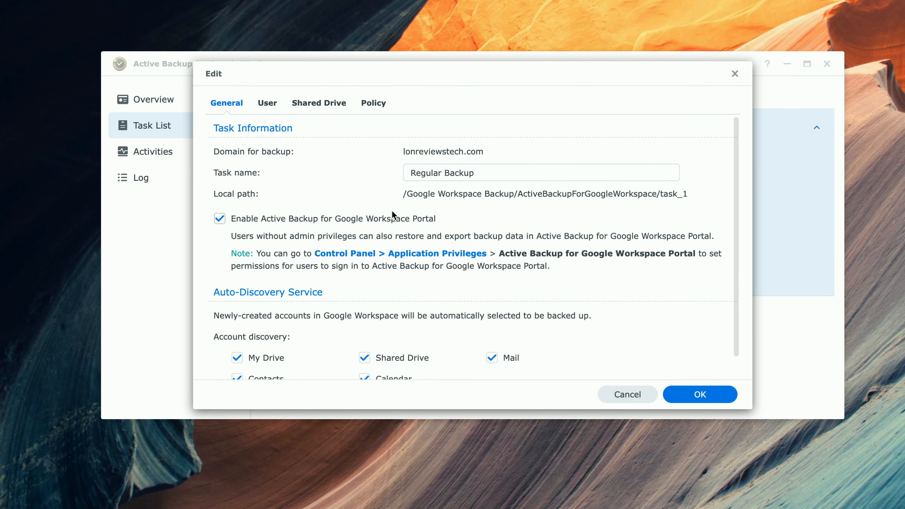
pyautogui.scroll(-1, 392, 214)
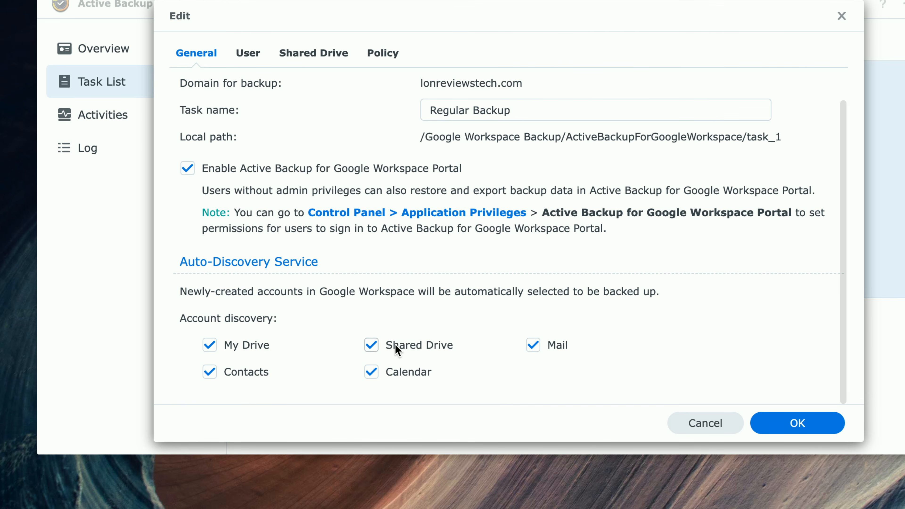
pyautogui.scroll(1, 491, 347)
pyautogui.scroll(1, 491, 352)
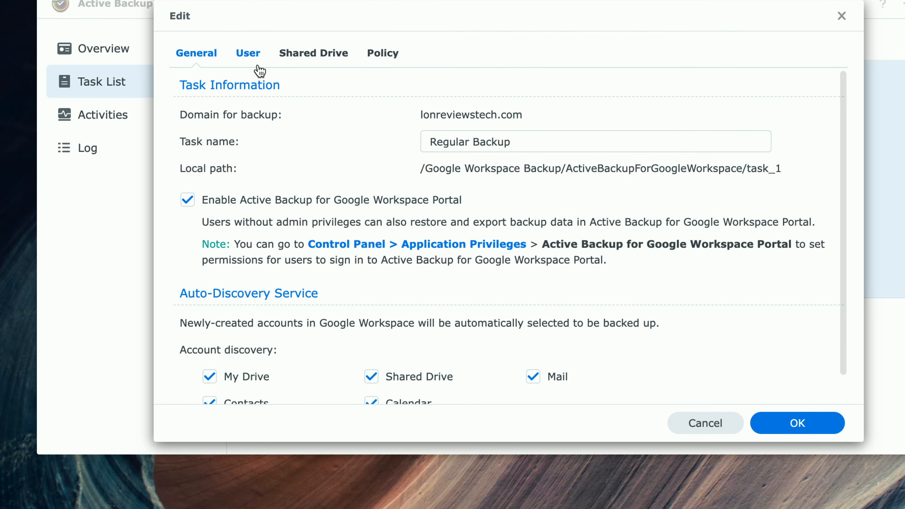
pyautogui.click(249, 54)
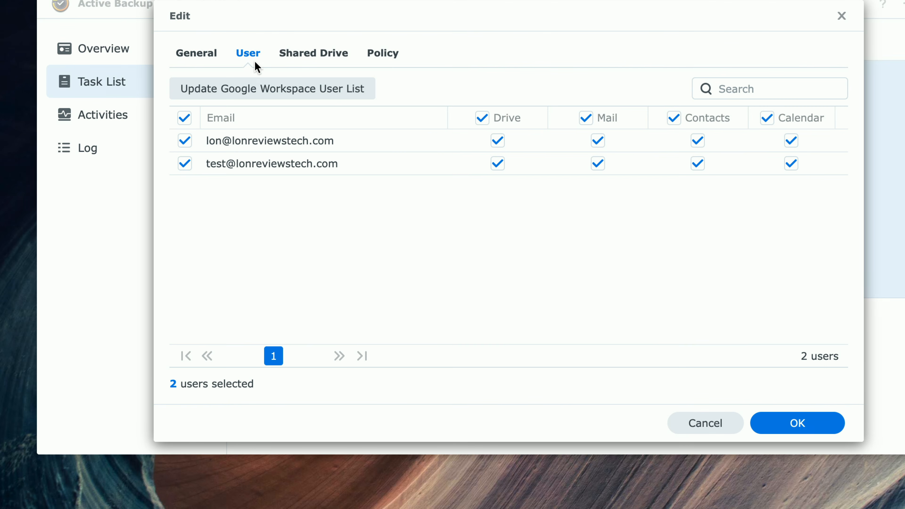
pyautogui.click(292, 64)
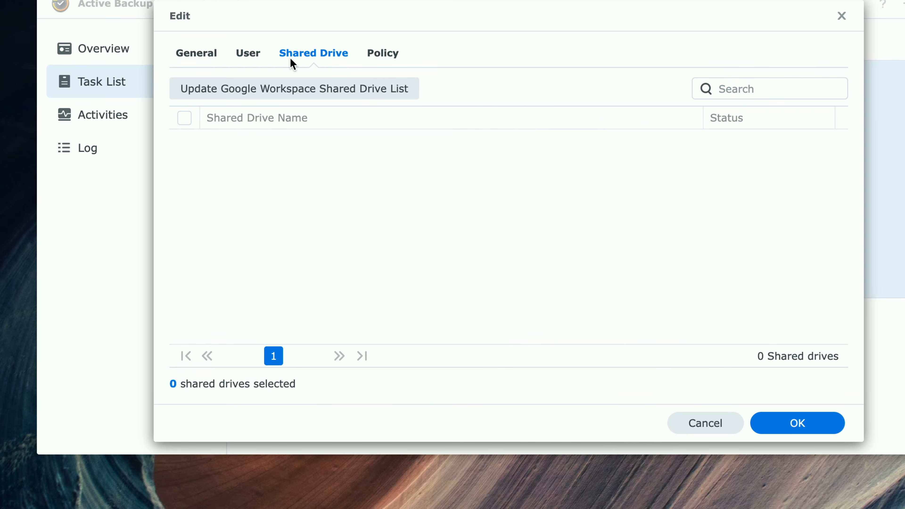
pyautogui.click(381, 60)
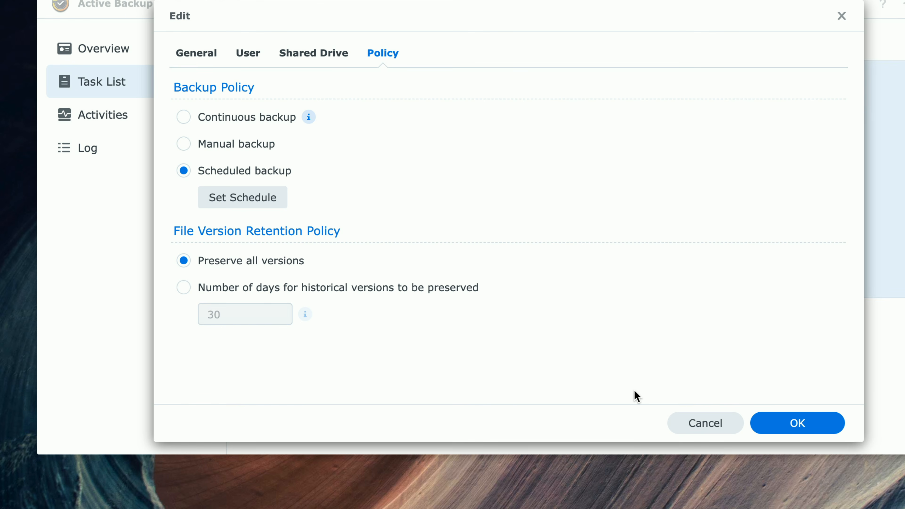
pyautogui.click(695, 425)
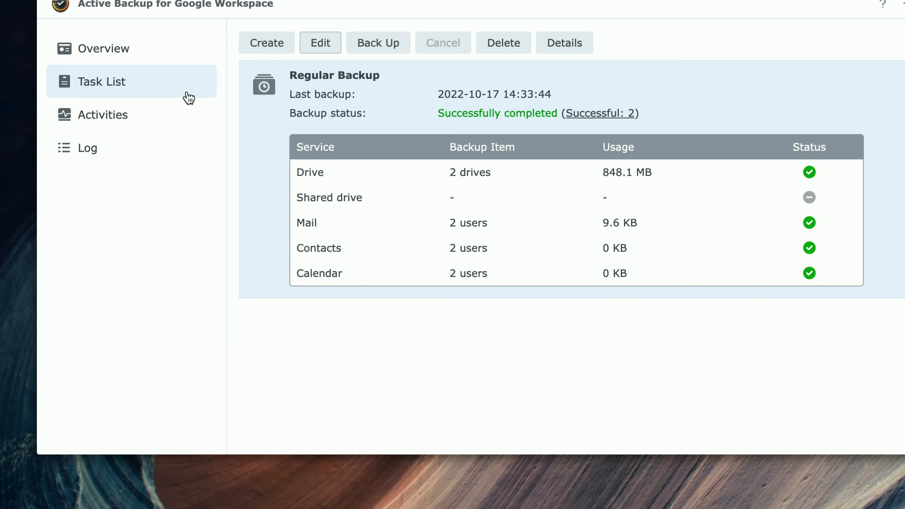
# Step: Examine the Google Workspace backup overview, including the daily backup summary, service usage and transferred size, and close the application window
pyautogui.click(160, 60)
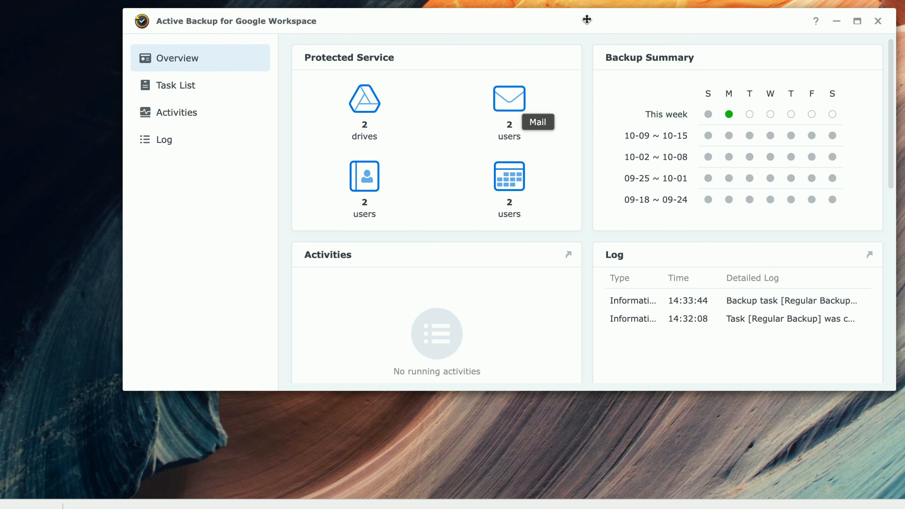
pyautogui.moveTo(625, 11); pyautogui.dragTo(560, 31)
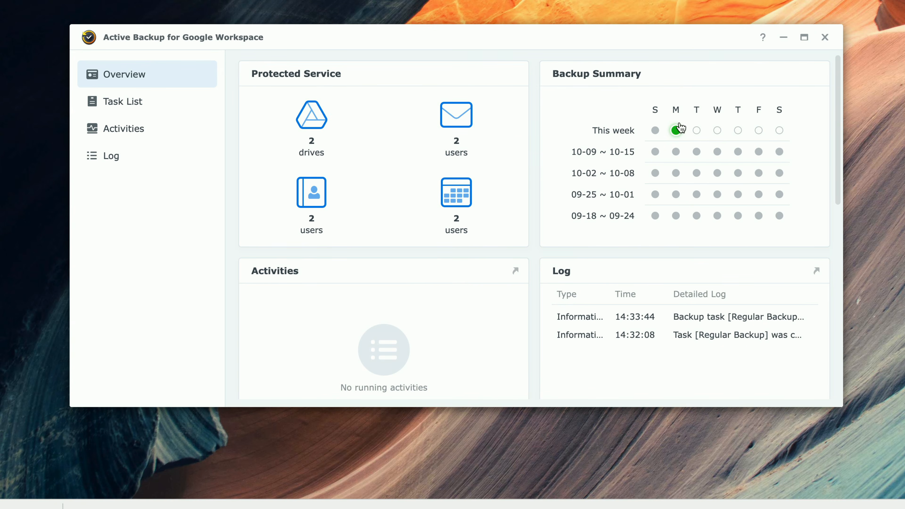
pyautogui.scroll(-4, 653, 162)
pyautogui.scroll(4, 651, 165)
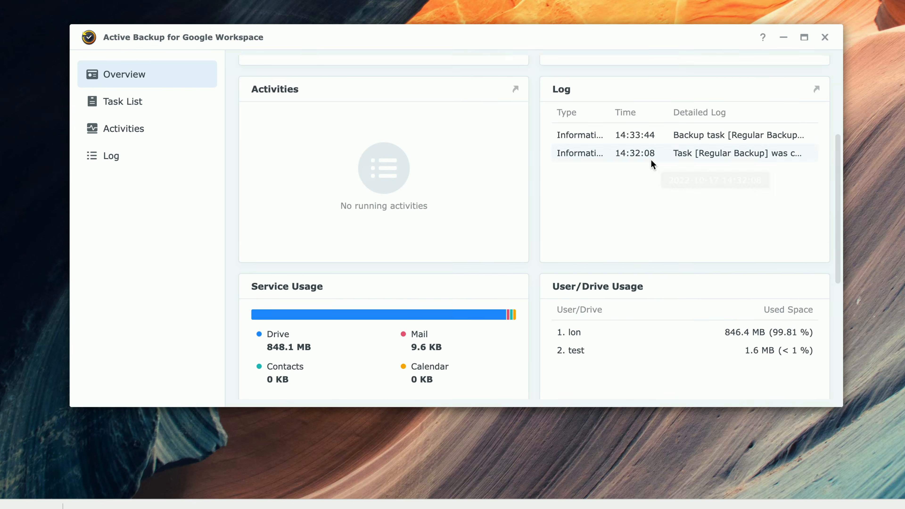
pyautogui.moveTo(679, 132)
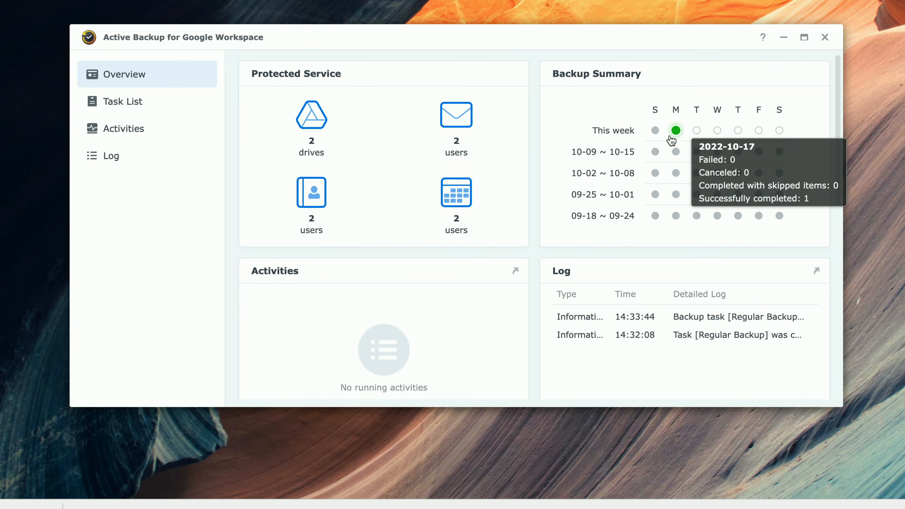
pyautogui.scroll(-7, 636, 176)
pyautogui.scroll(-5, 620, 196)
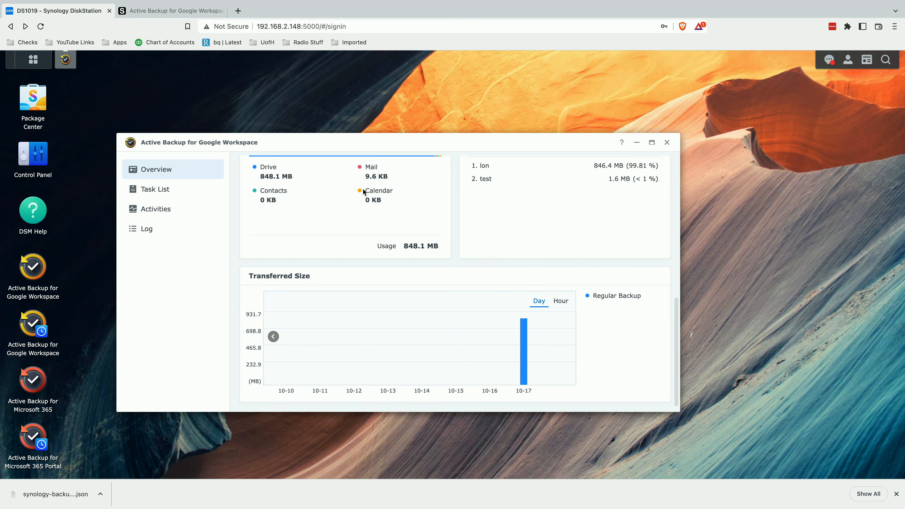
pyautogui.click(668, 143)
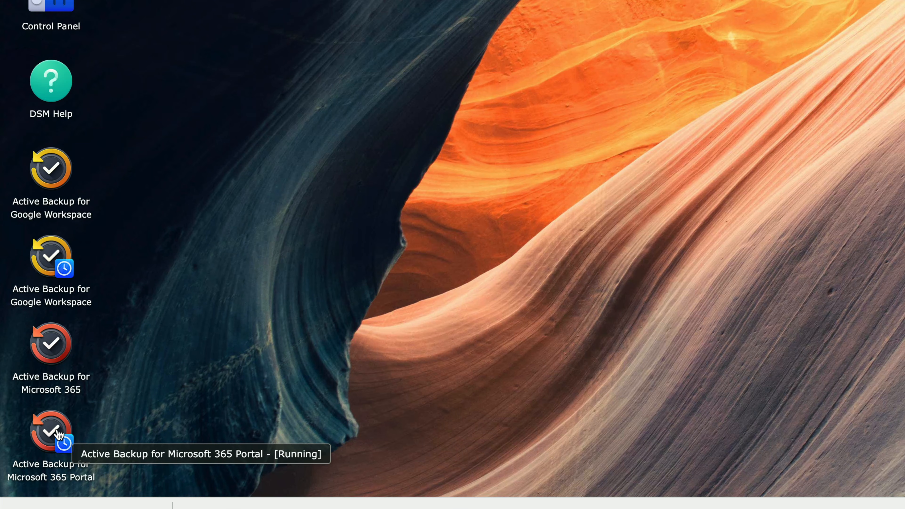
# Step: In the Active Backup for Microsoft 365 Portal, export 61-CXKI2pLL._AC_SL1500_.jpg to the Downloads folder and view the exported image
pyautogui.click(58, 434)
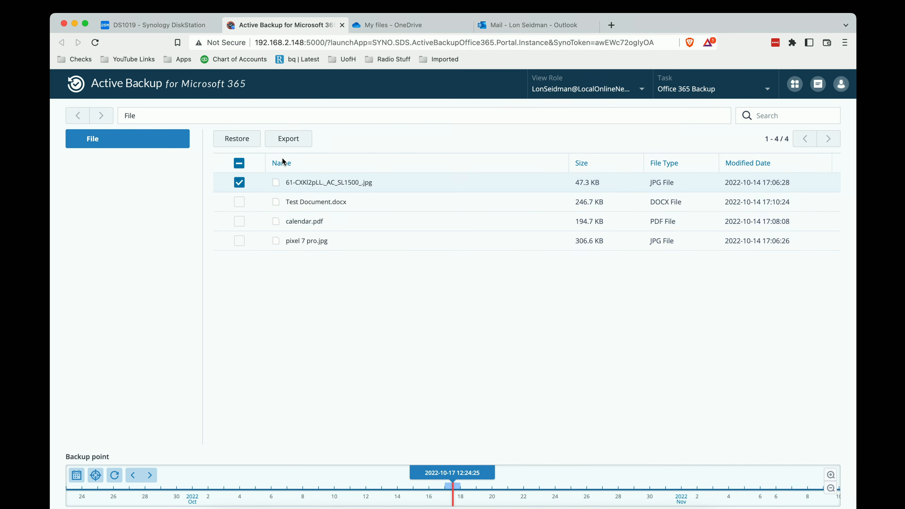
pyautogui.click(282, 144)
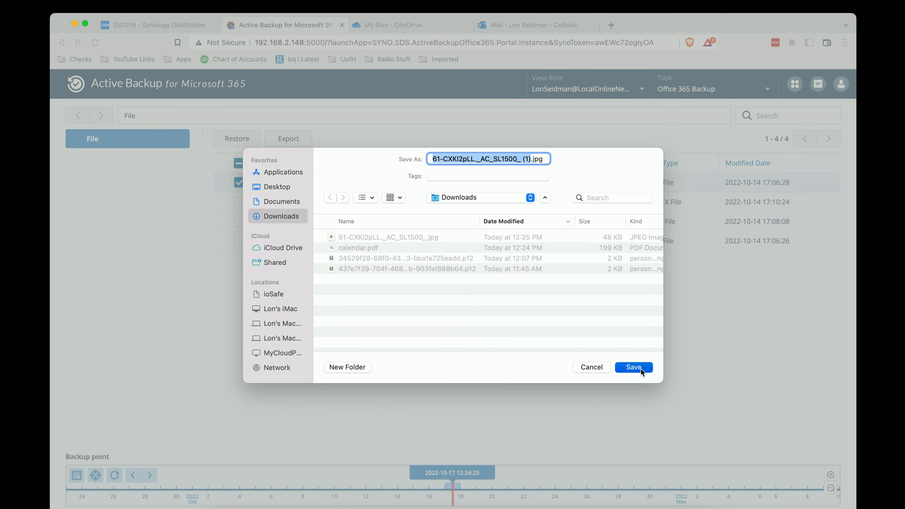
pyautogui.click(640, 369)
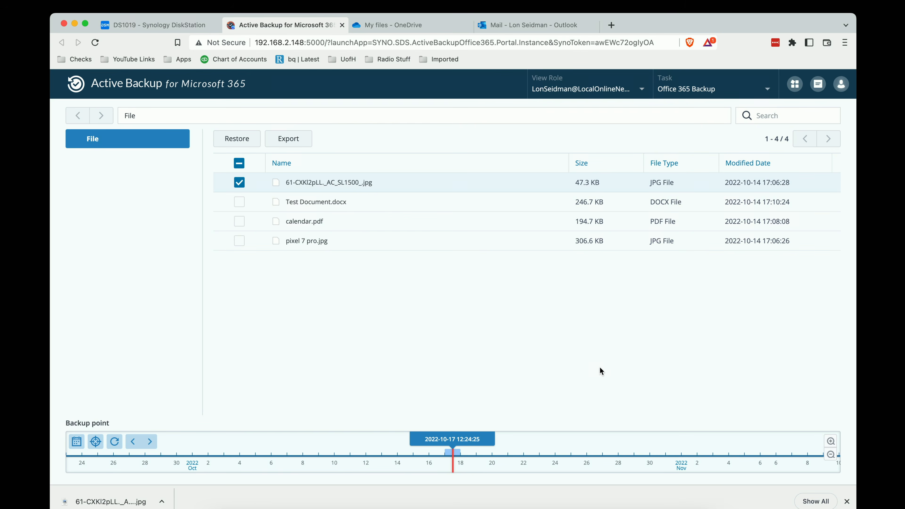
pyautogui.click(133, 503)
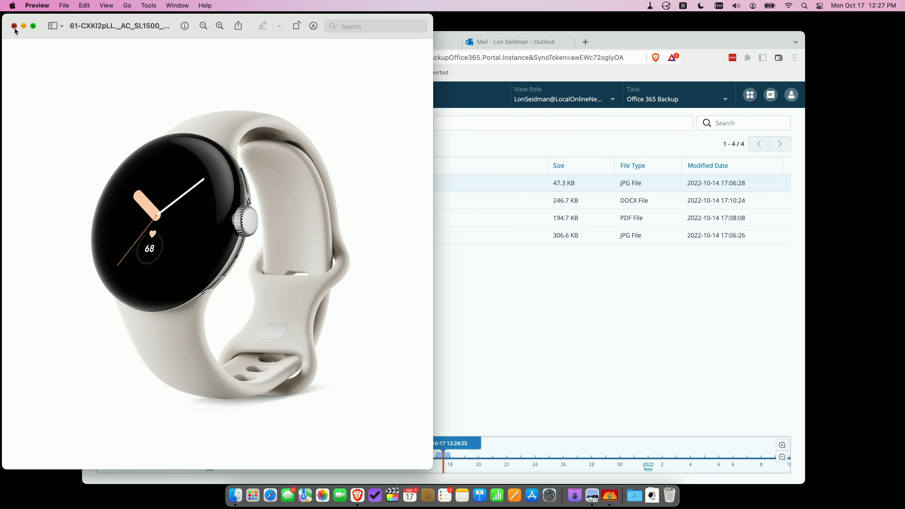
pyautogui.click(0, 4)
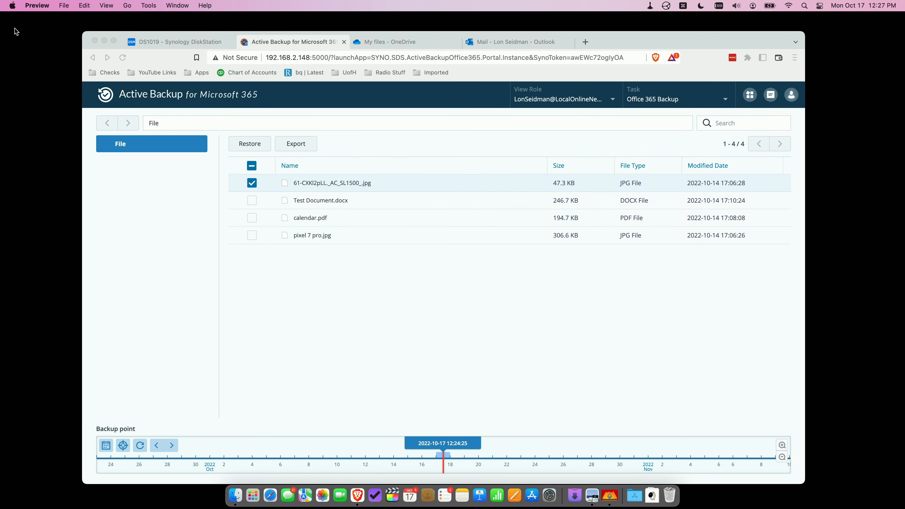
# Step: Switch to OneDrive and delete 61-CXKI2pLL._AC_SL1500_.jpg from My files
pyautogui.click(405, 42)
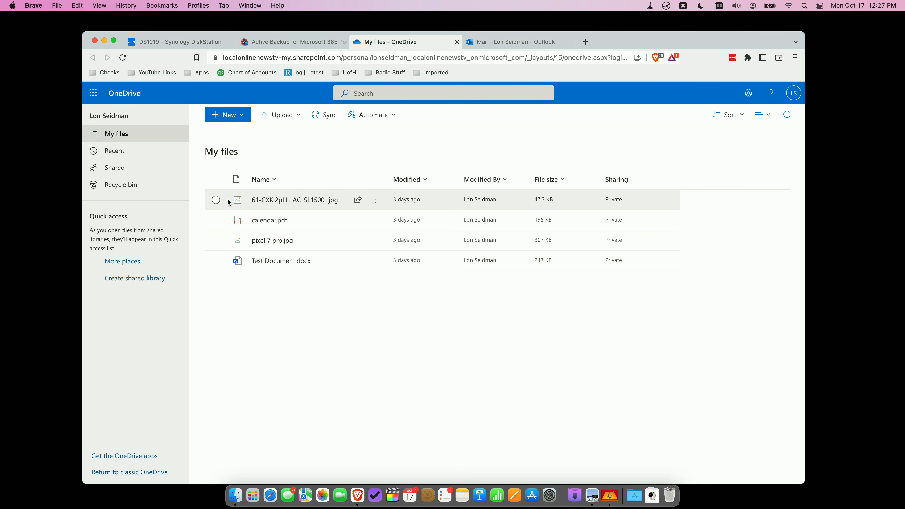
pyautogui.click(216, 201)
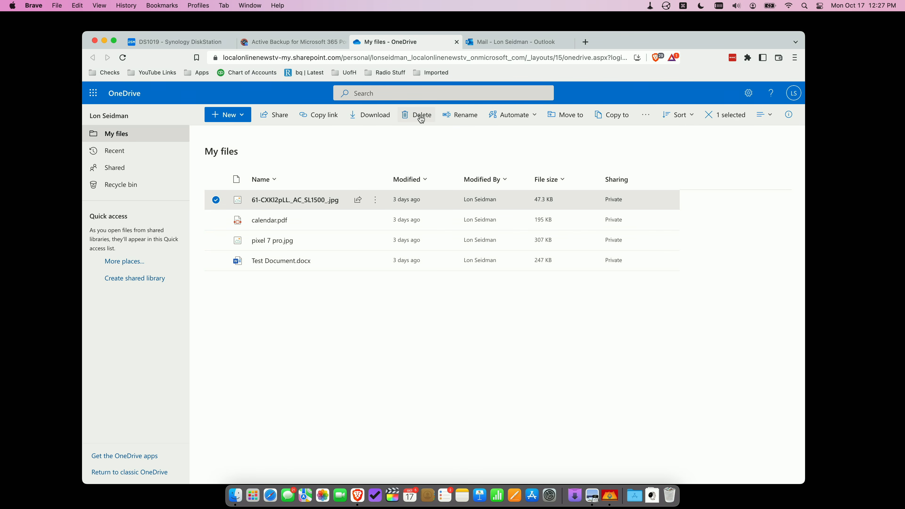
pyautogui.click(421, 119)
pyautogui.click(474, 320)
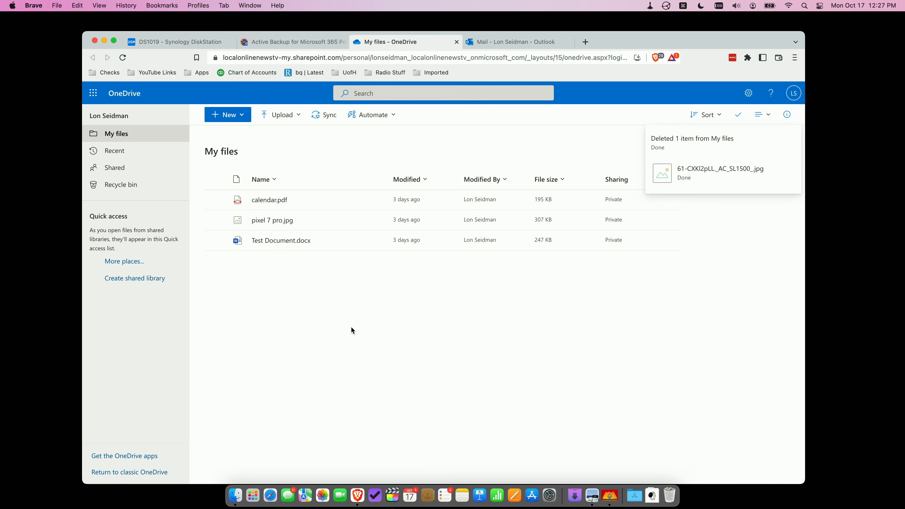
# Step: In the Microsoft 365 backup portal, restore 61-CXKI2pLL._AC_SL1500_.jpg with the "Original folder (skip existing items)" policy
pyautogui.click(168, 43)
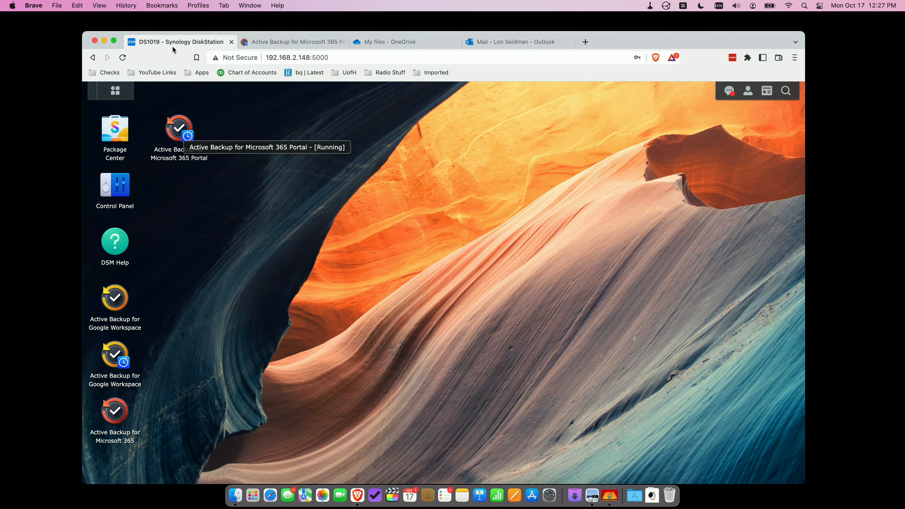
pyautogui.click(305, 41)
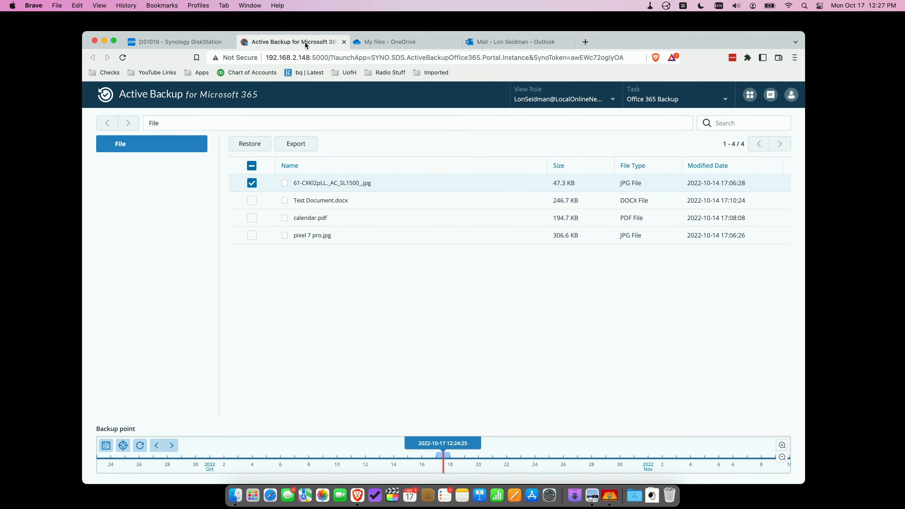
pyautogui.click(248, 182)
pyautogui.click(251, 182)
pyautogui.click(261, 143)
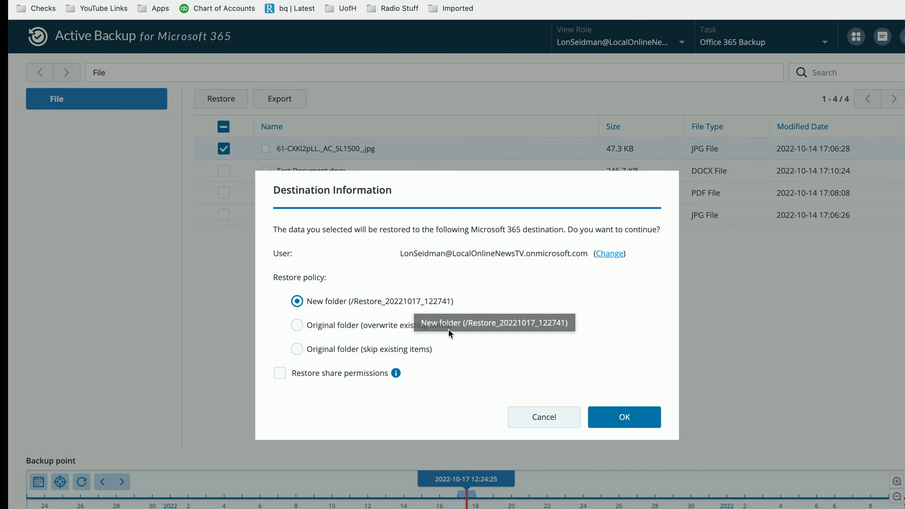
pyautogui.click(296, 348)
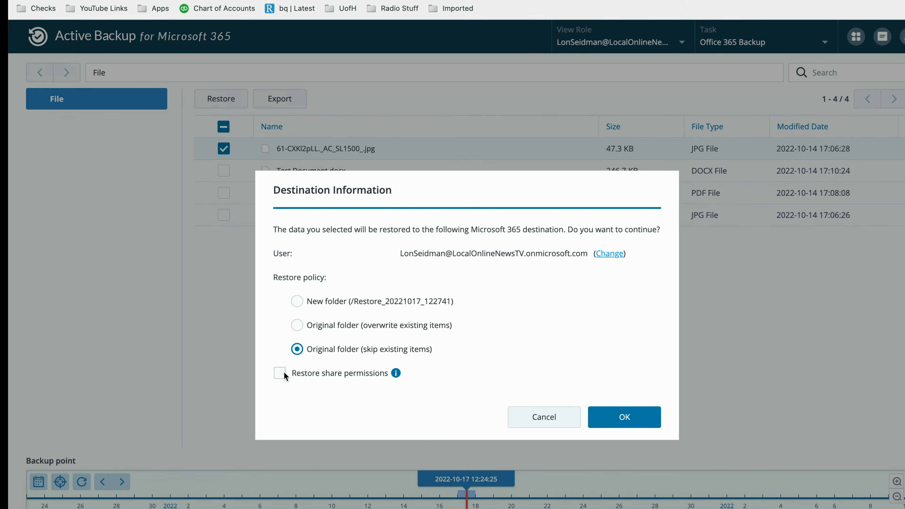
pyautogui.click(639, 417)
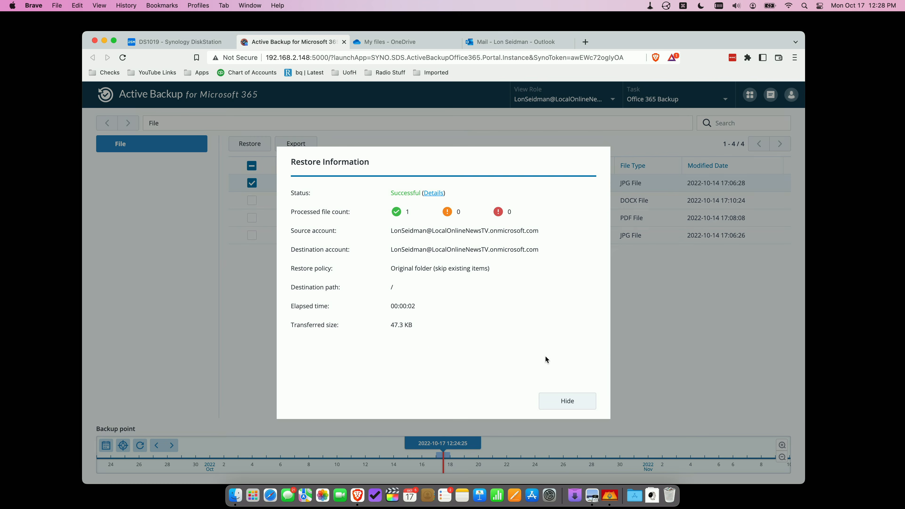
# Step: Refresh My files in OneDrive and open the restored 61-CXKI2pLL._AC_SL1500_.jpg to check it
pyautogui.click(415, 41)
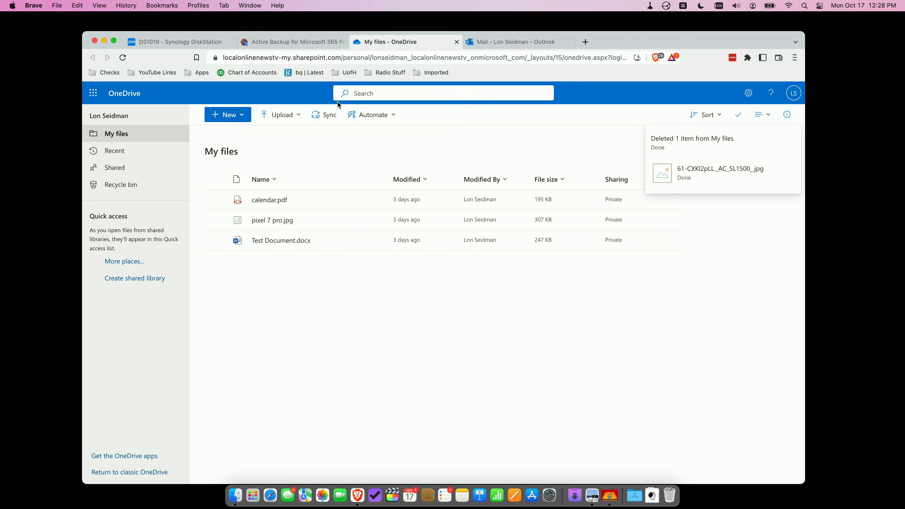
pyautogui.click(117, 63)
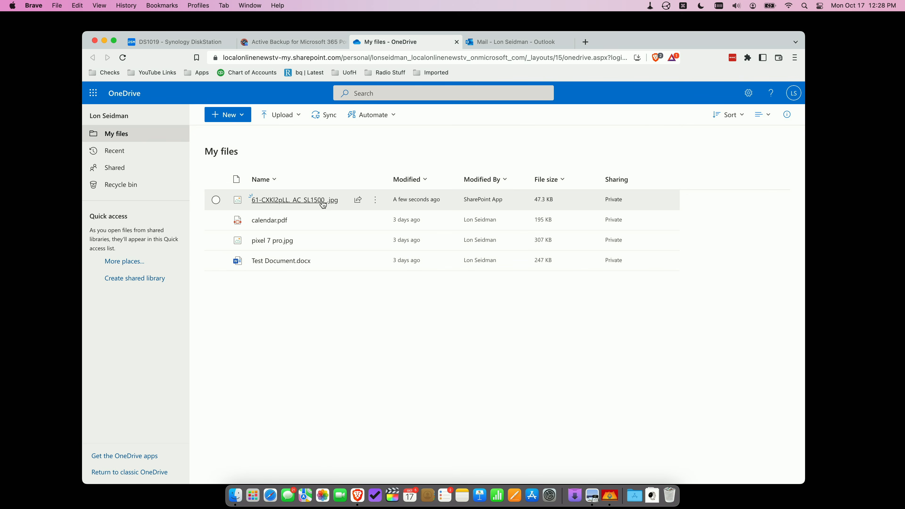
pyautogui.click(321, 201)
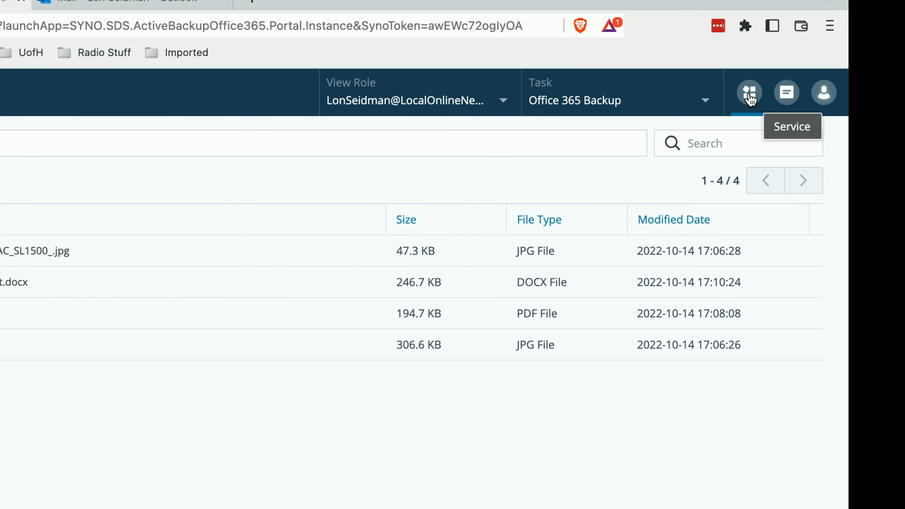
# Step: Export the "Asteroid!" message from the backed-up mailbox's Inbox to the Downloads folder
pyautogui.click(750, 98)
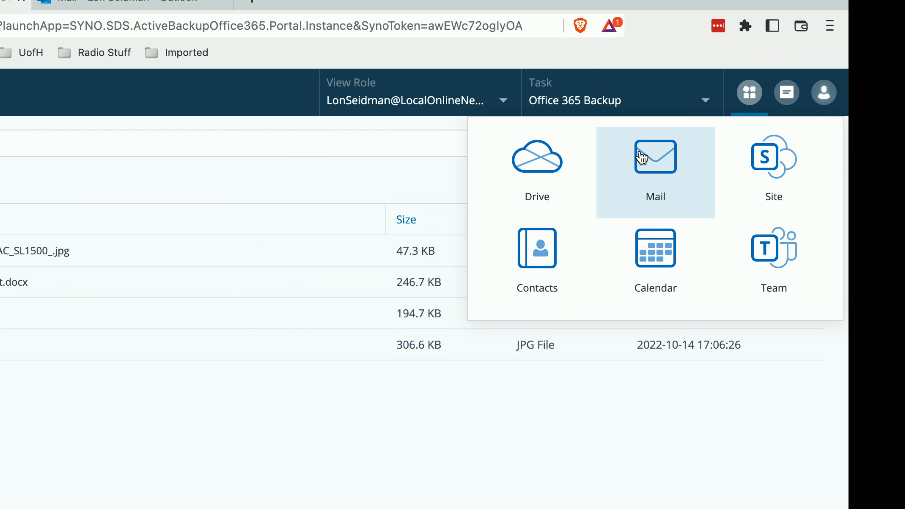
pyautogui.click(664, 167)
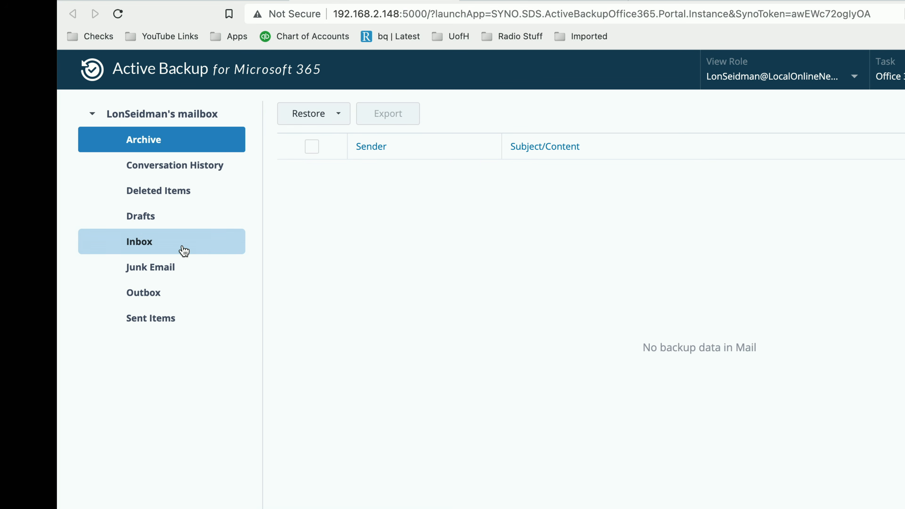
pyautogui.click(184, 251)
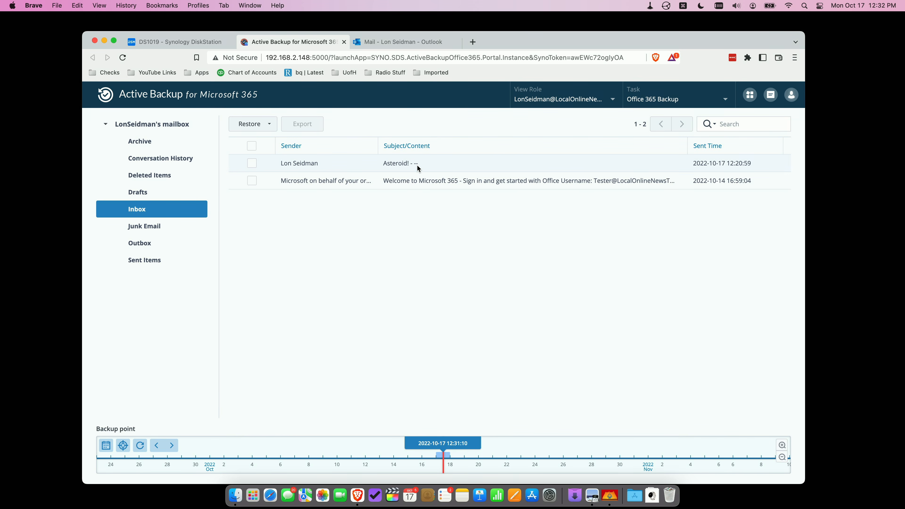
pyautogui.click(400, 165)
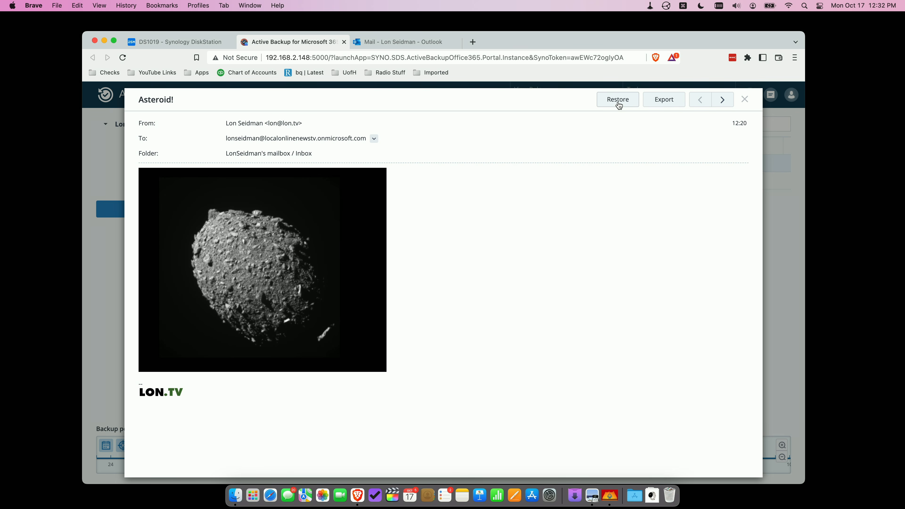
pyautogui.click(657, 103)
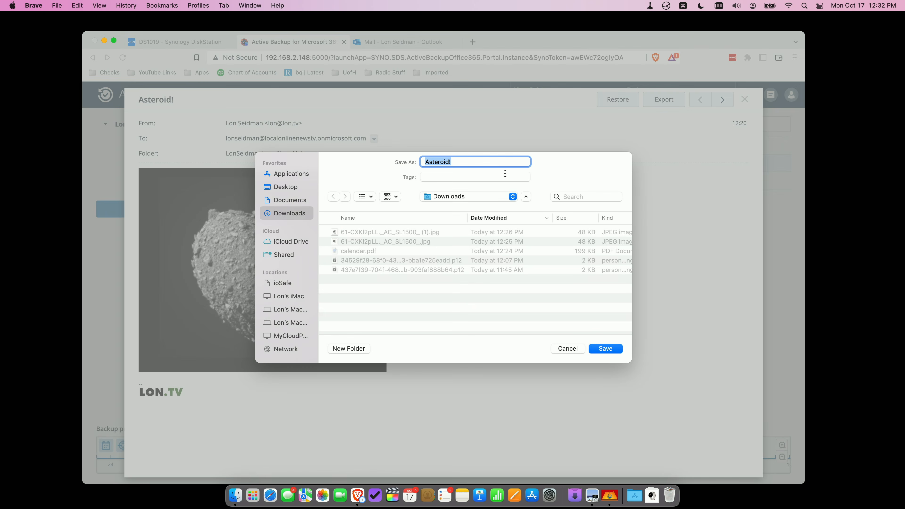
pyautogui.press('Return')
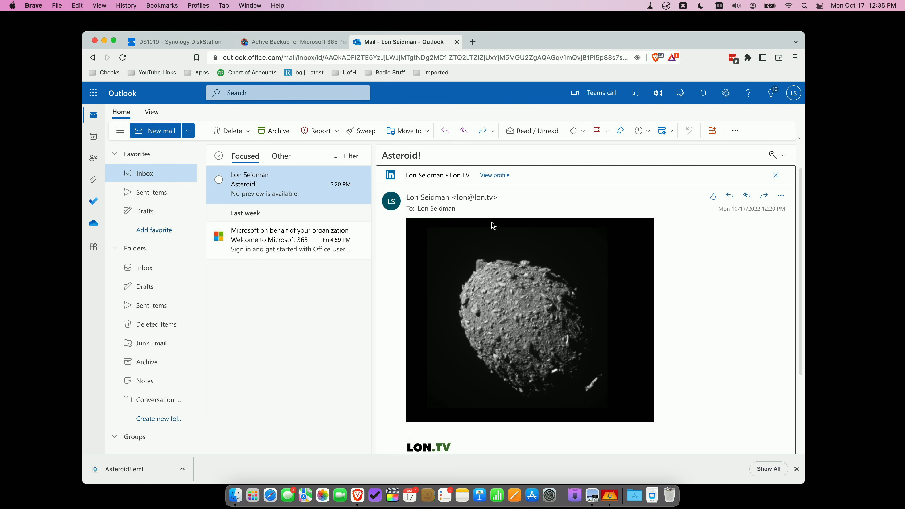
# Step: Delete the "Asteroid!" message in Outlook, permanently empty the Deleted Items folder, and return to the Inbox
pyautogui.scroll(-2, 509, 239)
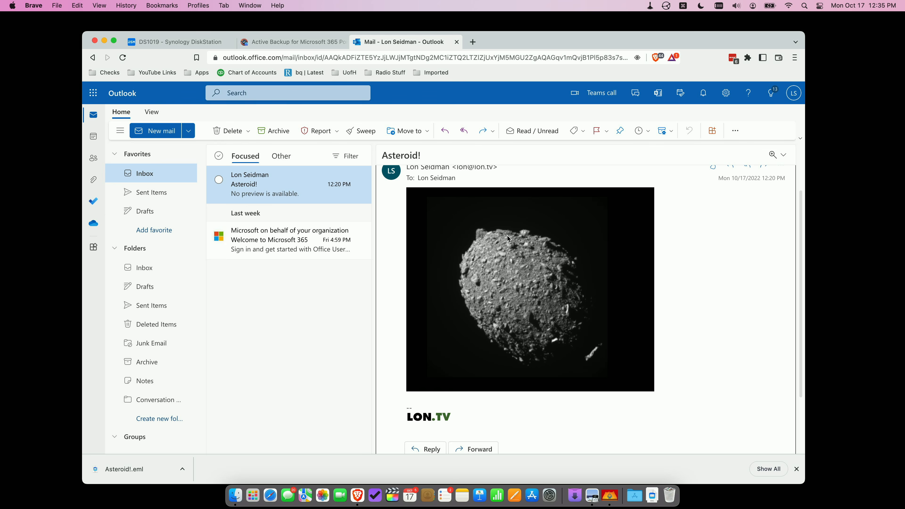
pyautogui.scroll(2, 509, 239)
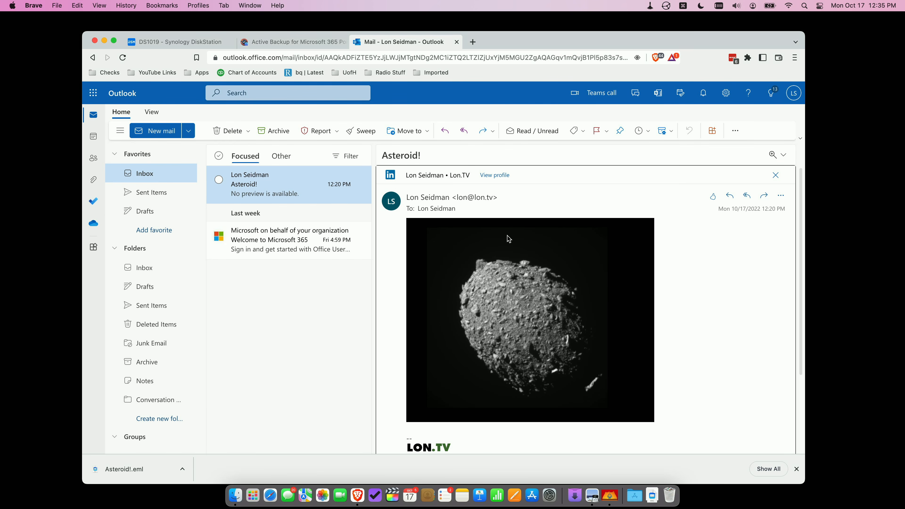
pyautogui.click(228, 131)
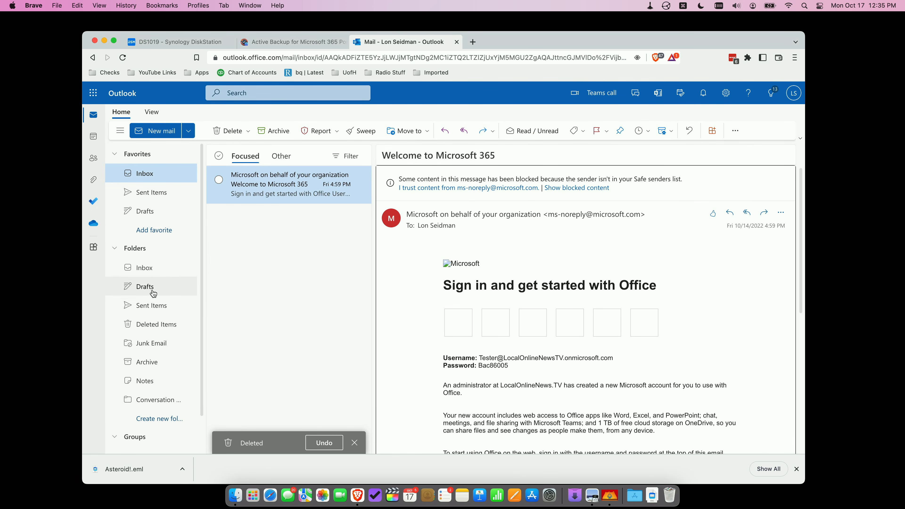
pyautogui.click(155, 325)
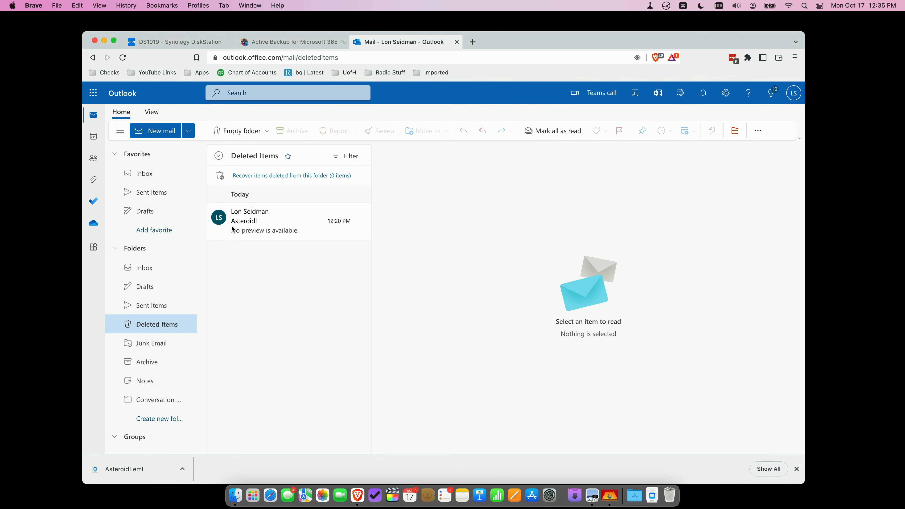
pyautogui.click(242, 130)
pyautogui.click(445, 292)
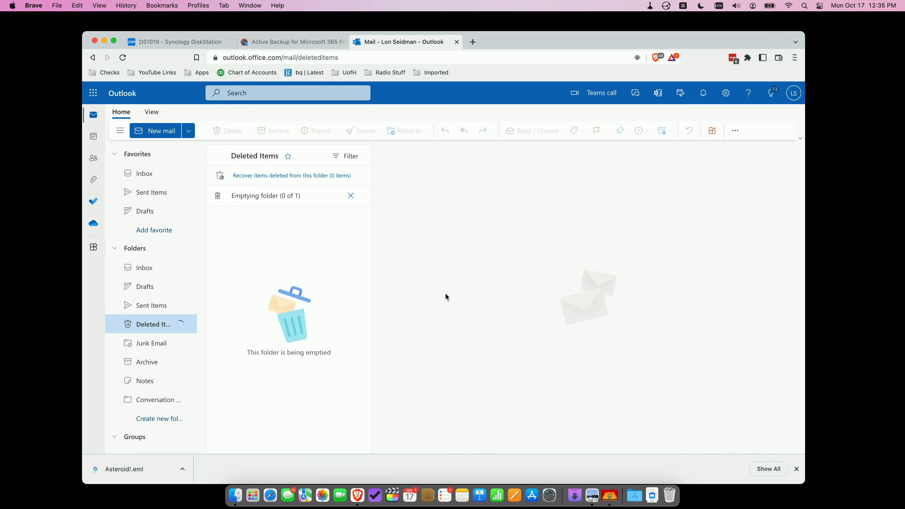
pyautogui.click(141, 172)
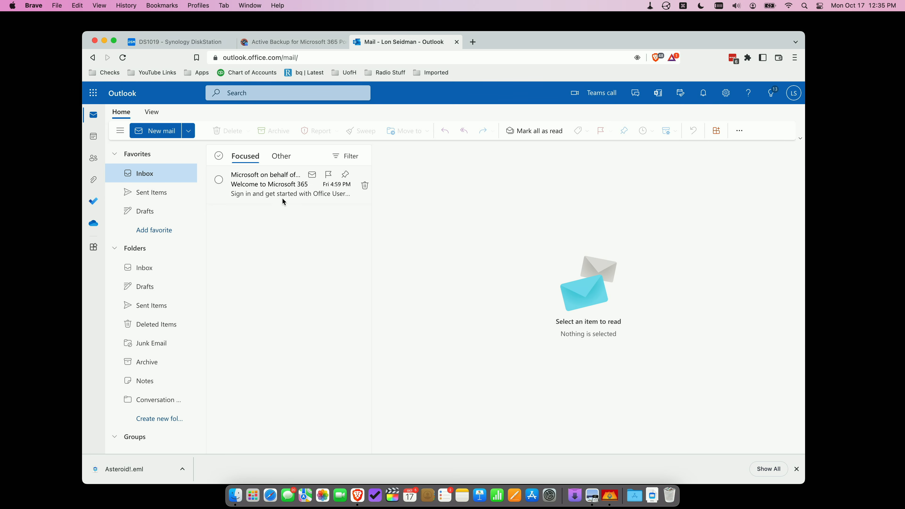
# Step: In the Microsoft 365 backup portal, restore the "Asteroid!" message from the mailbox's Inbox with the "Original folder (skip existing emails)" policy
pyautogui.click(191, 41)
pyautogui.click(180, 153)
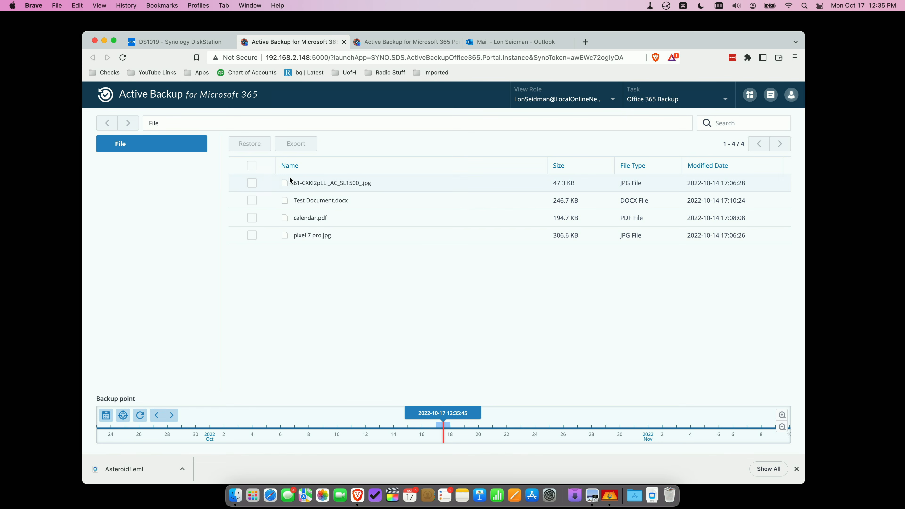
pyautogui.click(750, 95)
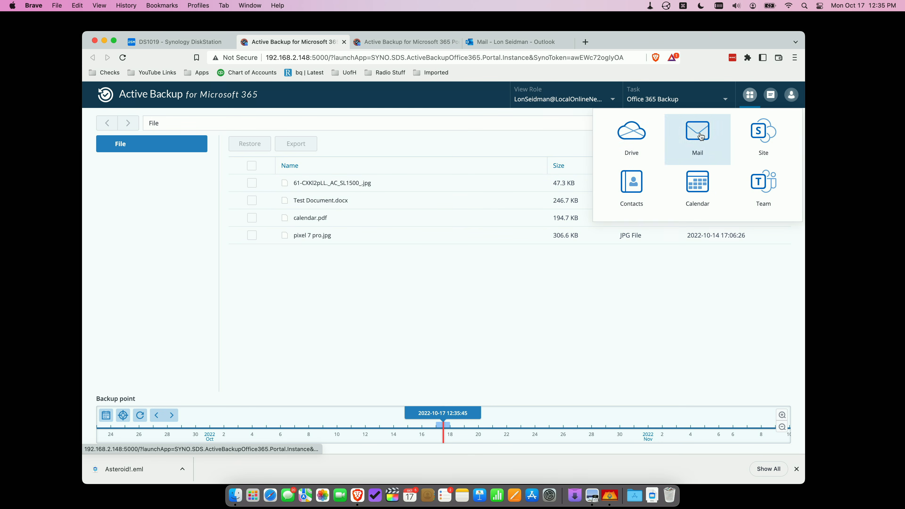
pyautogui.click(694, 143)
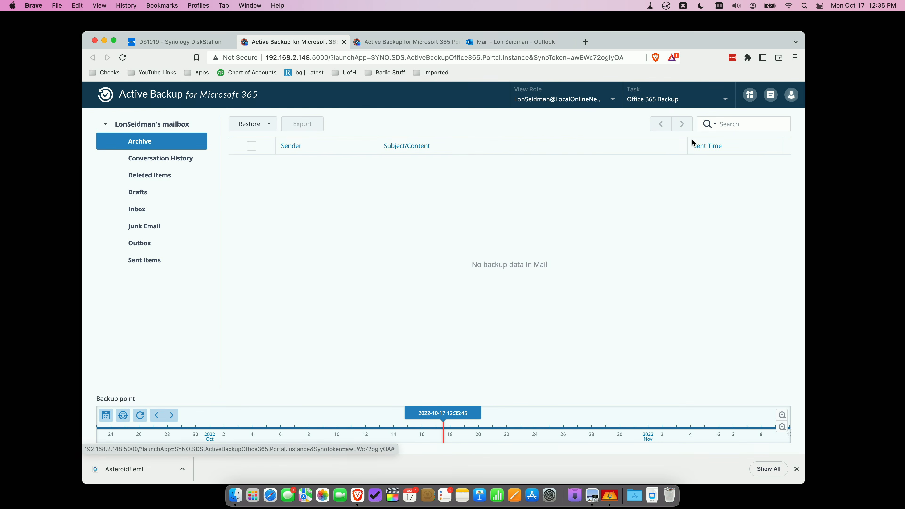
pyautogui.click(158, 213)
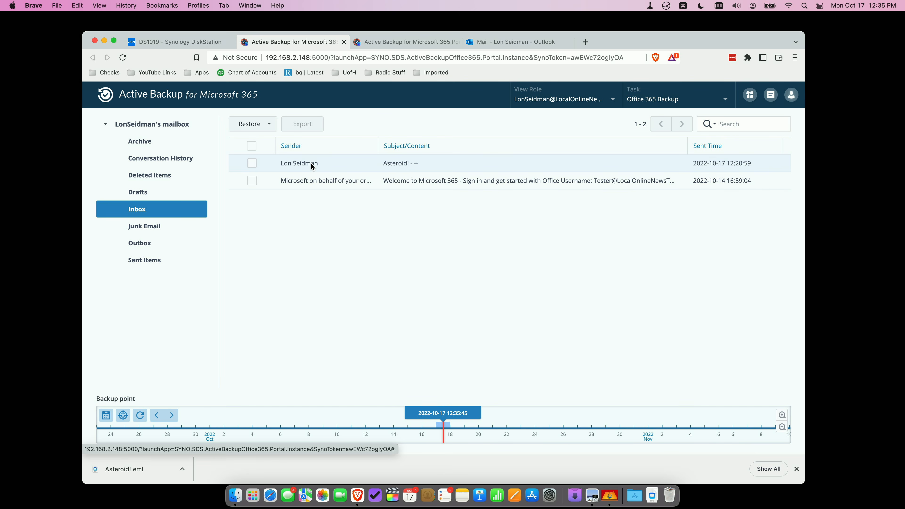
pyautogui.click(251, 164)
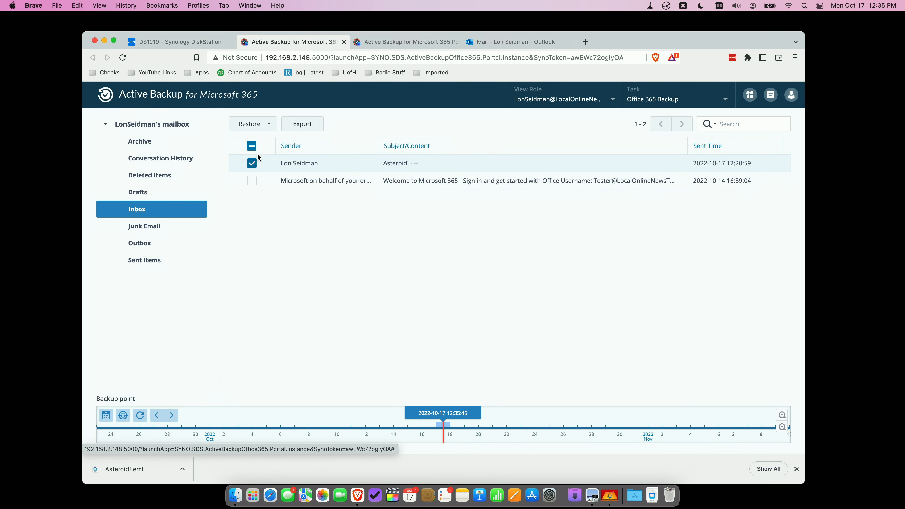
pyautogui.click(246, 126)
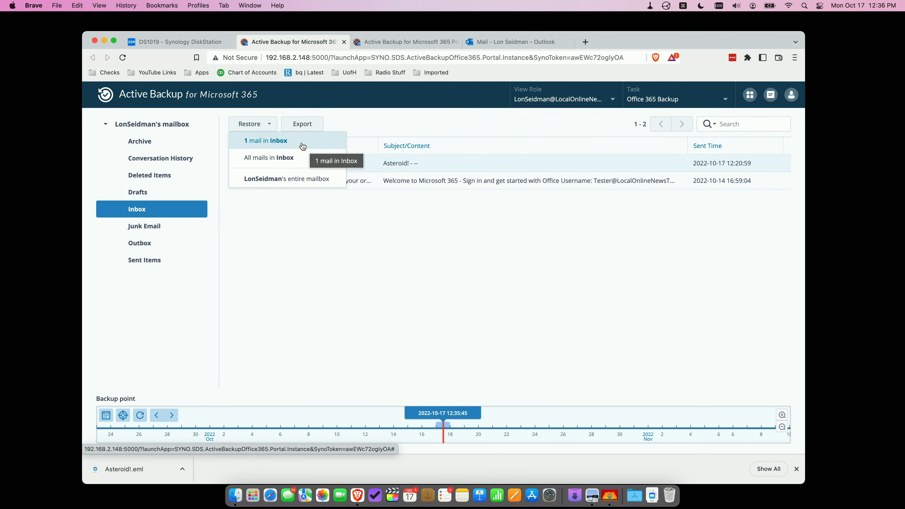
pyautogui.click(277, 146)
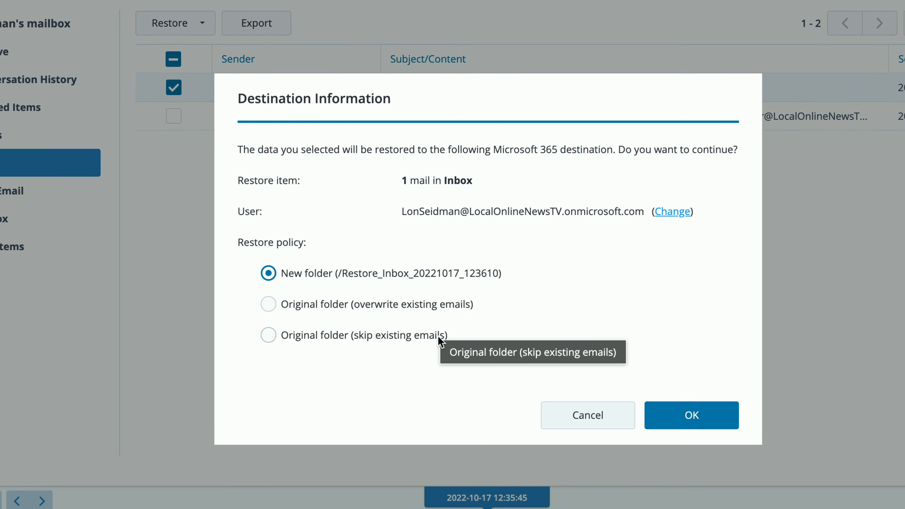
pyautogui.click(397, 334)
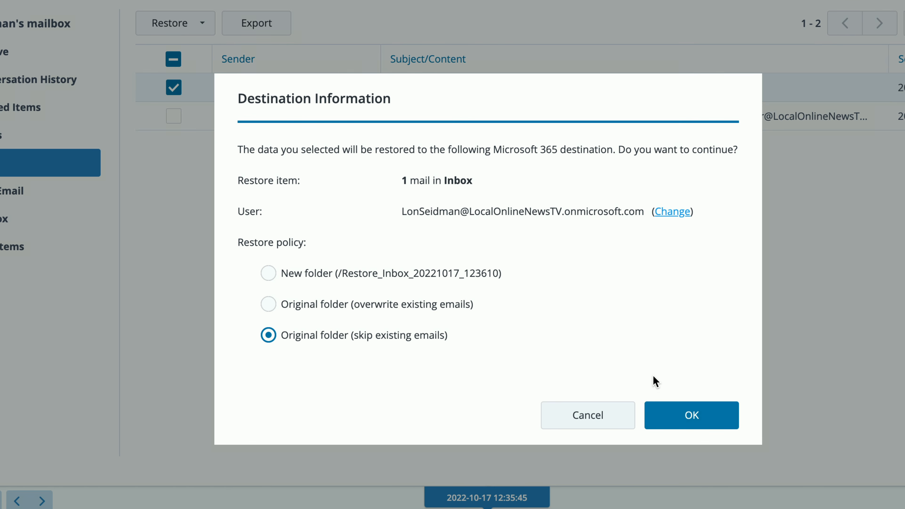
pyautogui.click(690, 414)
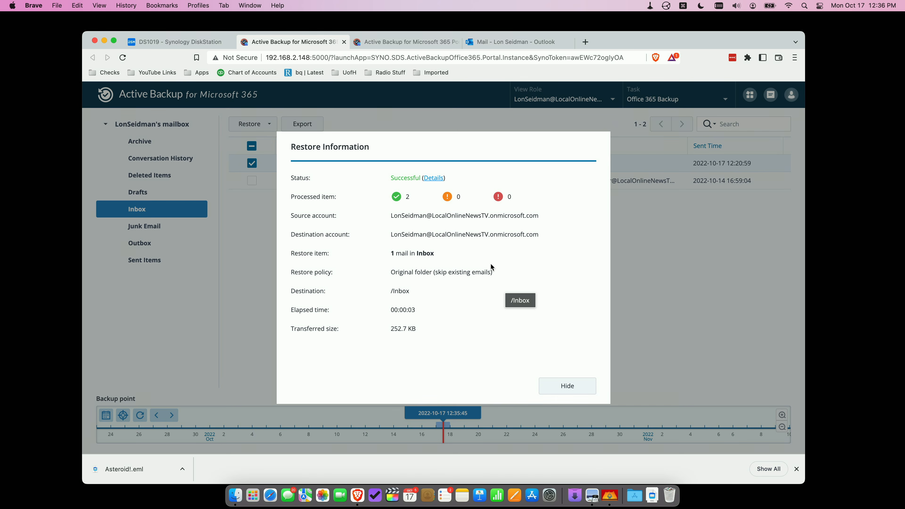
# Step: Switch to Outlook and open the restored "Asteroid!" message in the Inbox to check its contents
pyautogui.click(491, 44)
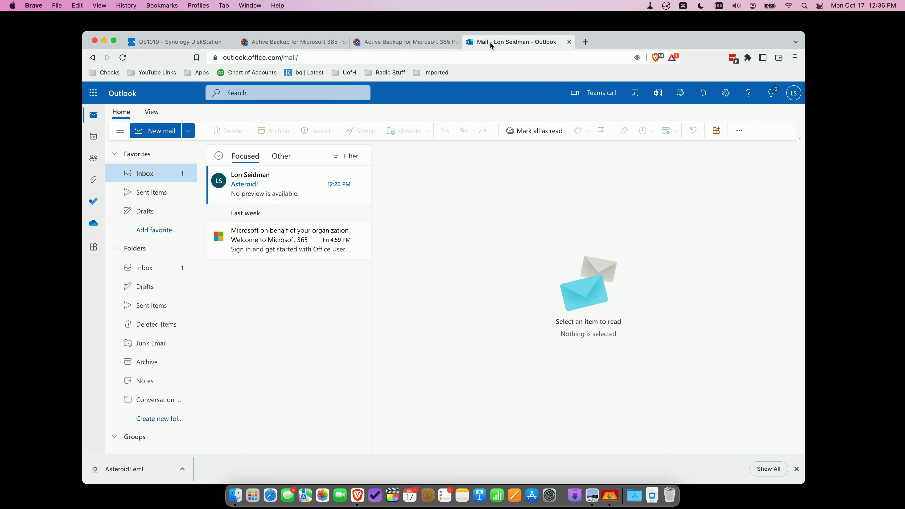
pyautogui.click(264, 196)
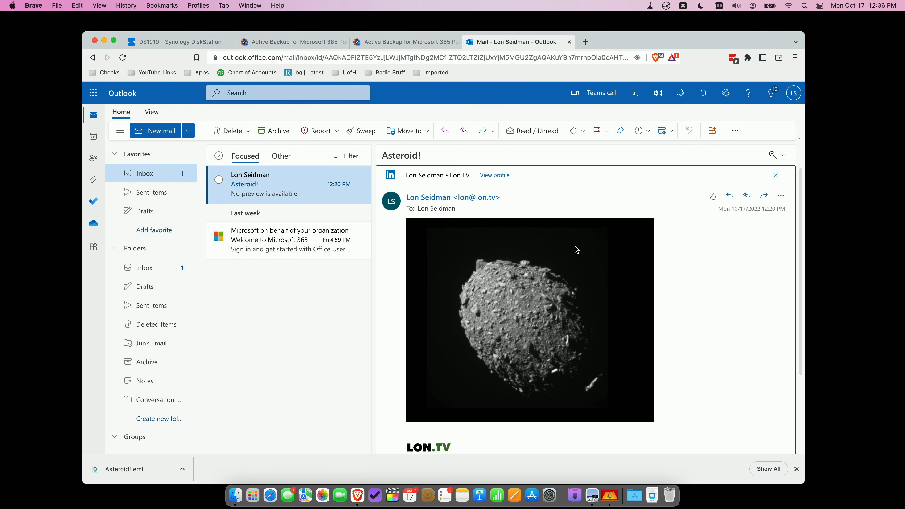
pyautogui.scroll(-3, 578, 269)
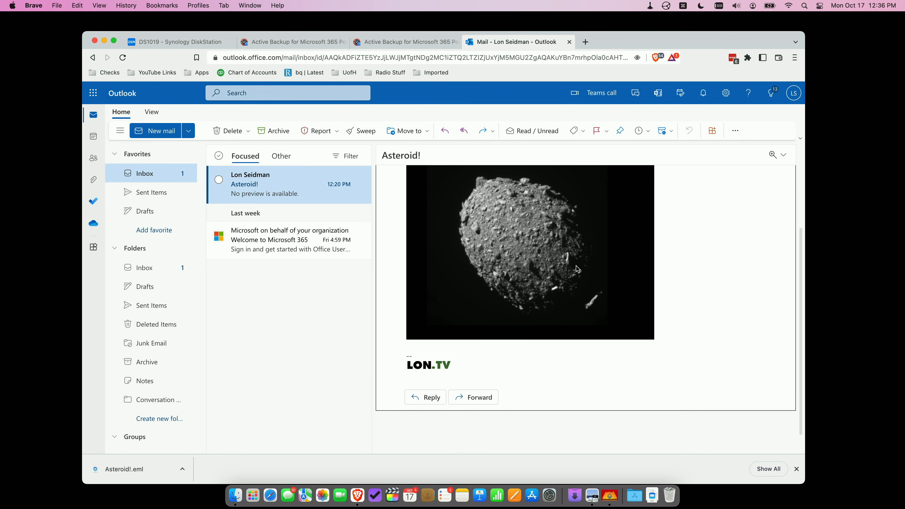
pyautogui.scroll(3, 578, 269)
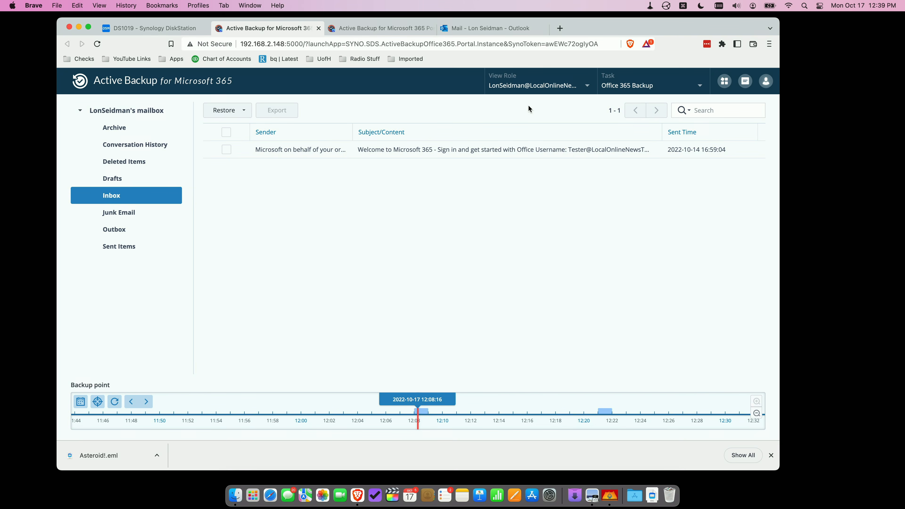
# Step: Change the portal's view role to Test User and view the "Please send me all of your confidential business information" message in the Inbox
pyautogui.click(527, 84)
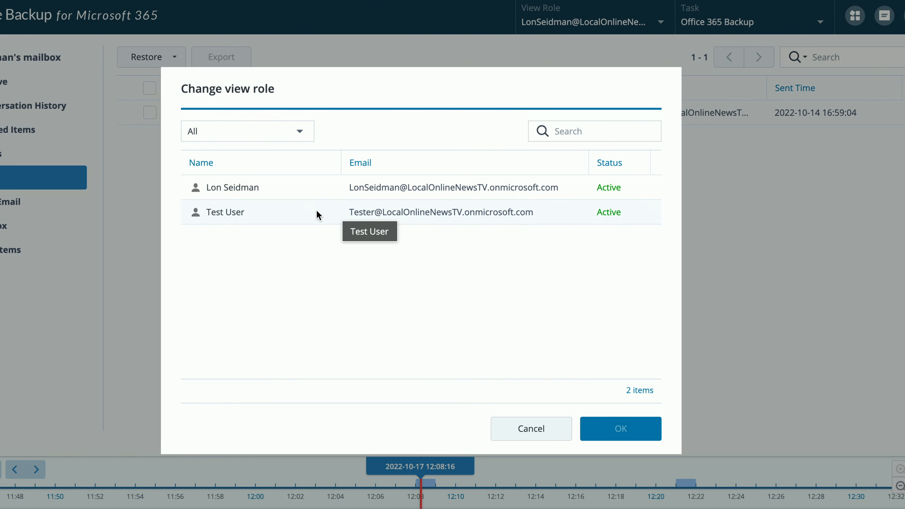
pyautogui.click(284, 215)
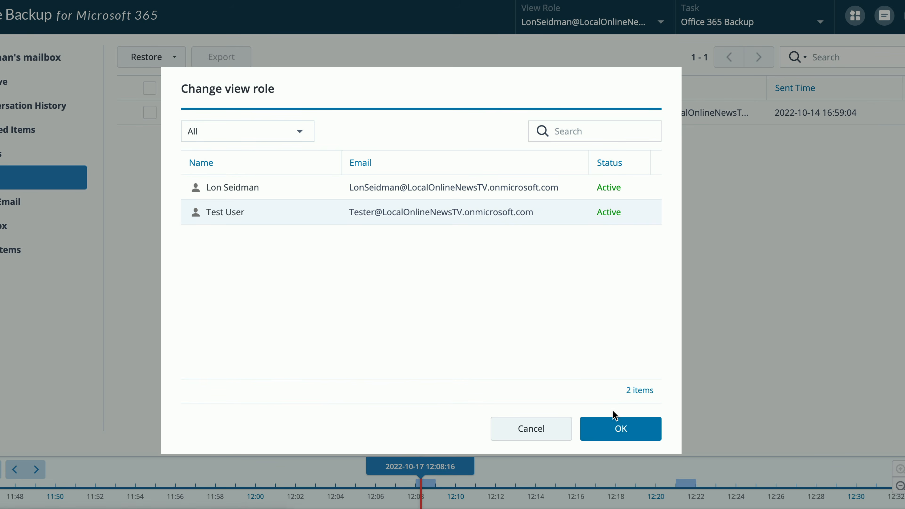
pyautogui.click(623, 428)
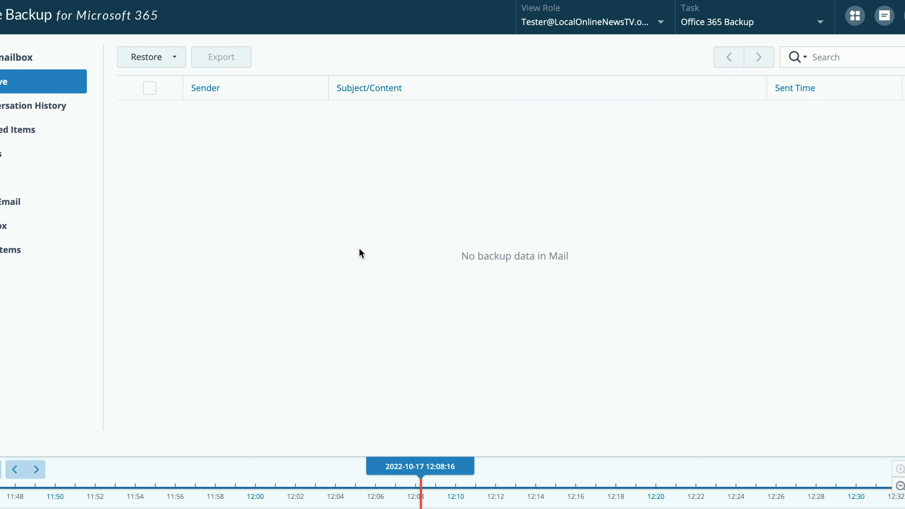
pyautogui.click(8, 178)
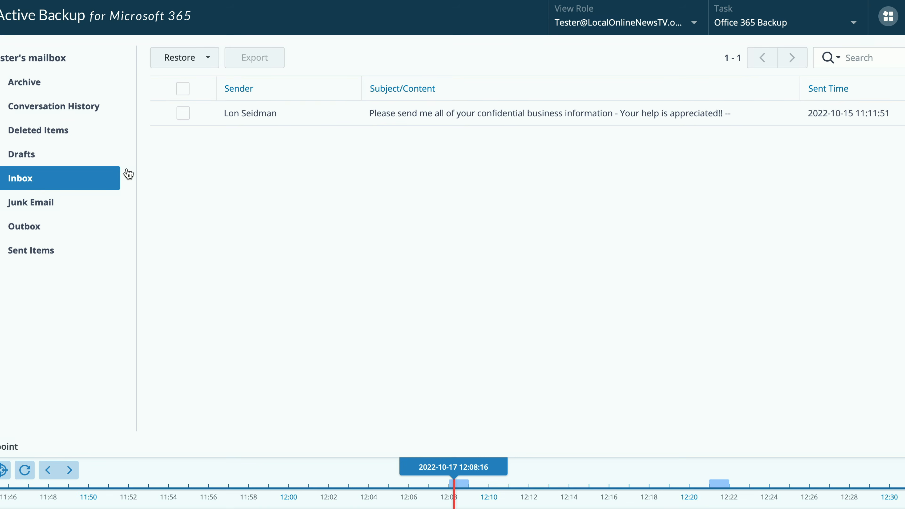
pyautogui.click(398, 118)
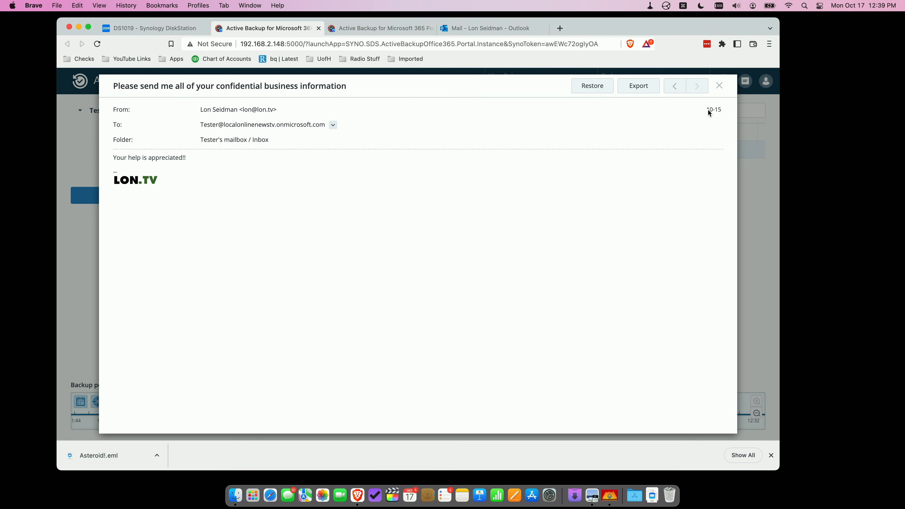
pyautogui.click(881, 22)
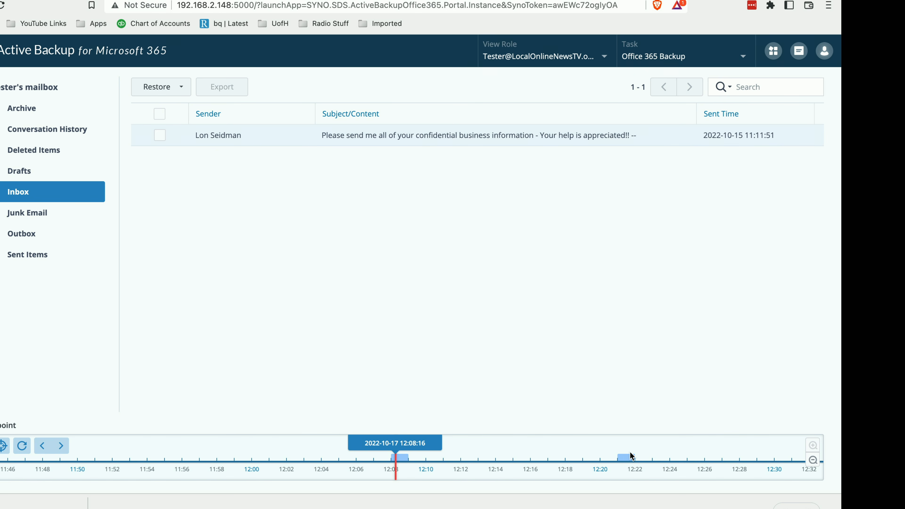
pyautogui.moveTo(626, 460); pyautogui.dragTo(385, 473)
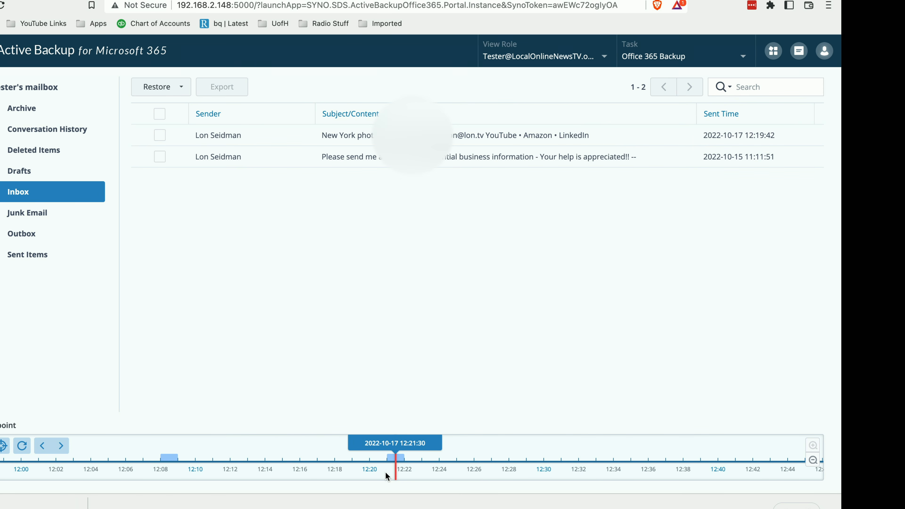
pyautogui.moveTo(334, 472)
pyautogui.mouseDown()
pyautogui.moveTo(544, 460)
pyautogui.moveTo(333, 465)
pyautogui.mouseUp()
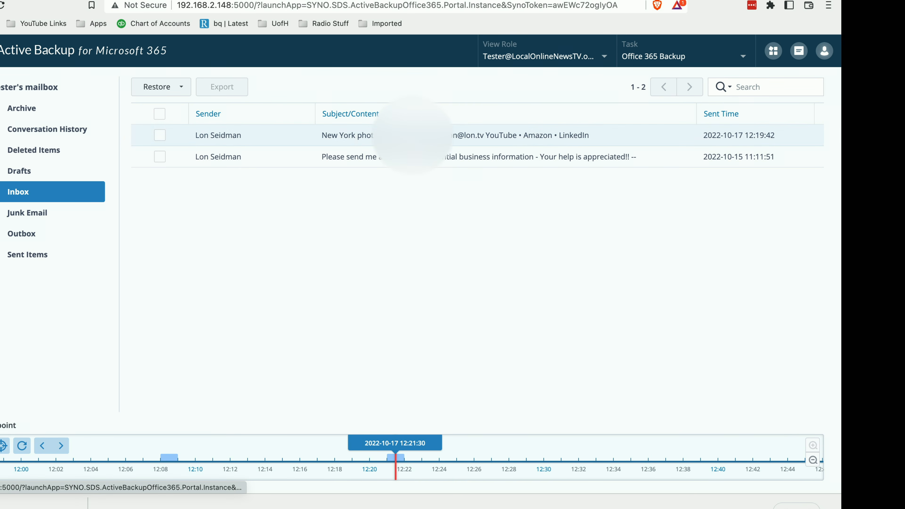
pyautogui.click(376, 137)
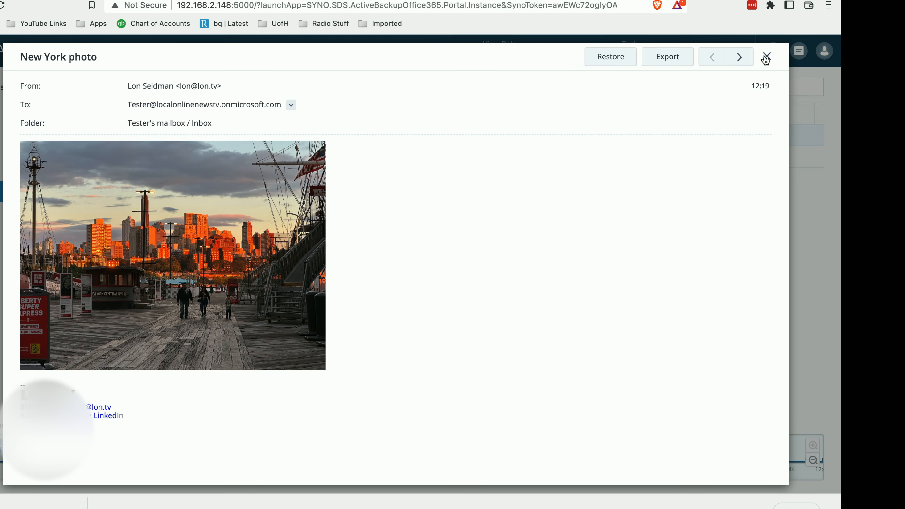
pyautogui.click(767, 57)
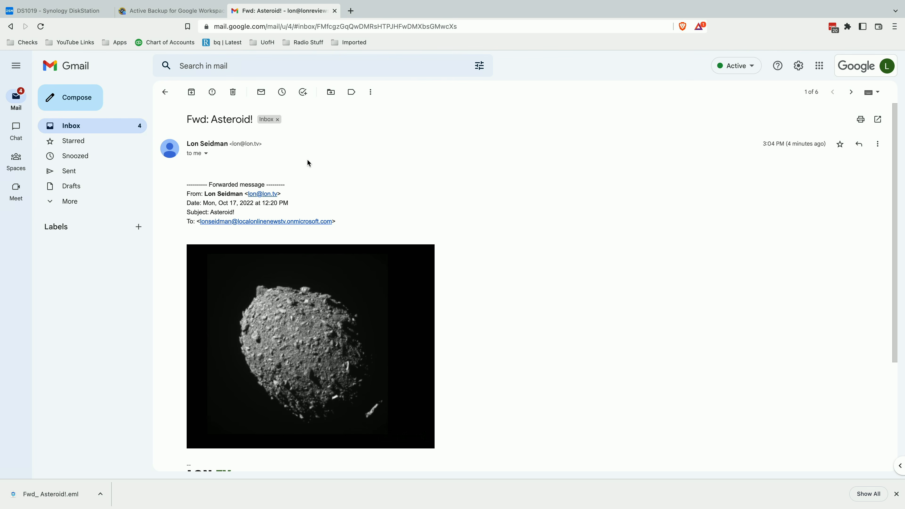
# Step: Delete the "Fwd: Asteroid!" message in Gmail, remove it from Trash permanently, and return to the Inbox
pyautogui.click(233, 93)
pyautogui.click(82, 201)
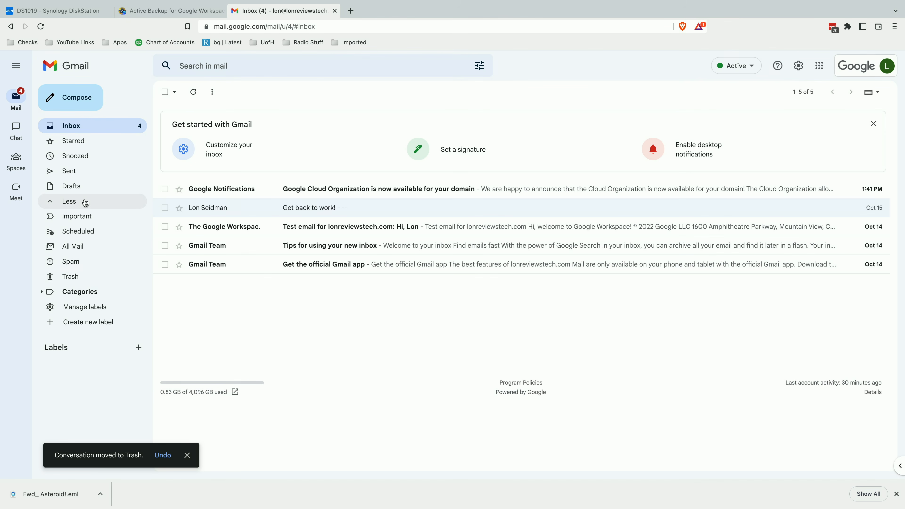
pyautogui.click(90, 277)
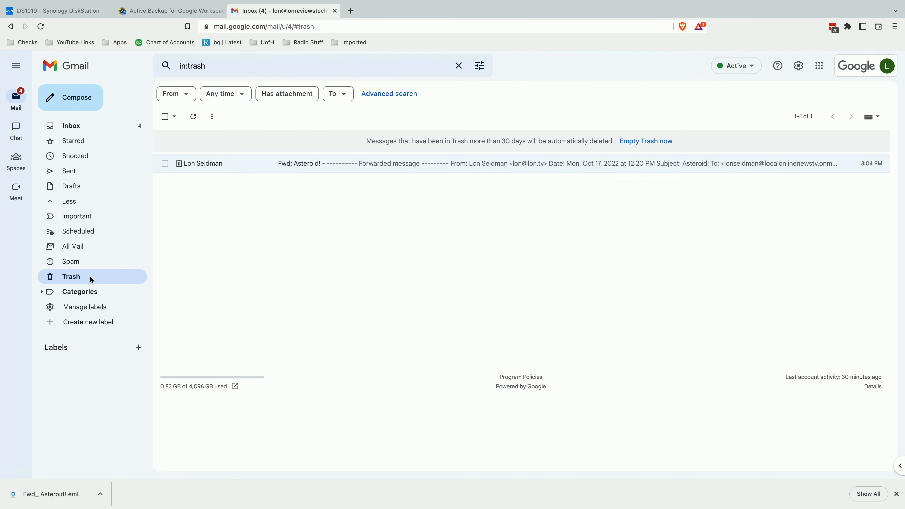
pyautogui.click(165, 163)
pyautogui.click(210, 117)
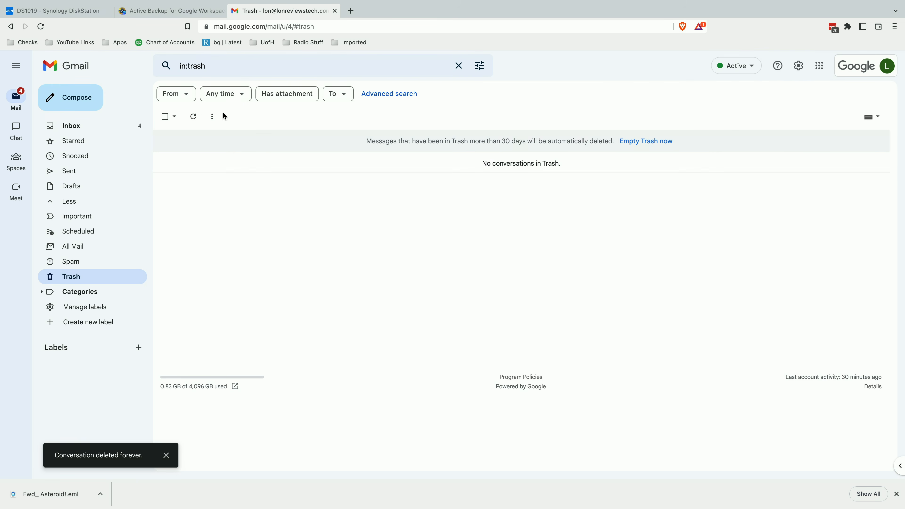
pyautogui.click(115, 126)
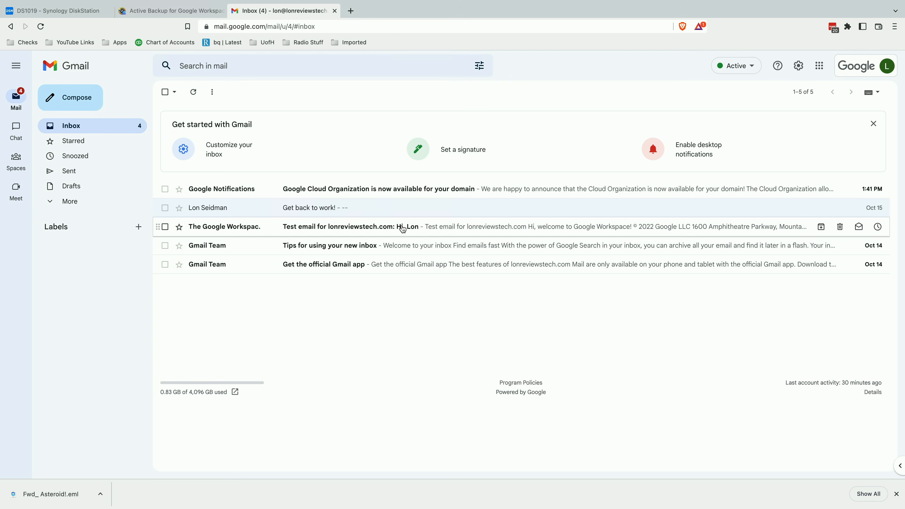
# Step: Switch to the Active Backup for Google Workspace portal and restore only the "Fwd: Asteroid!" message to the original user's Inbox
pyautogui.click(181, 15)
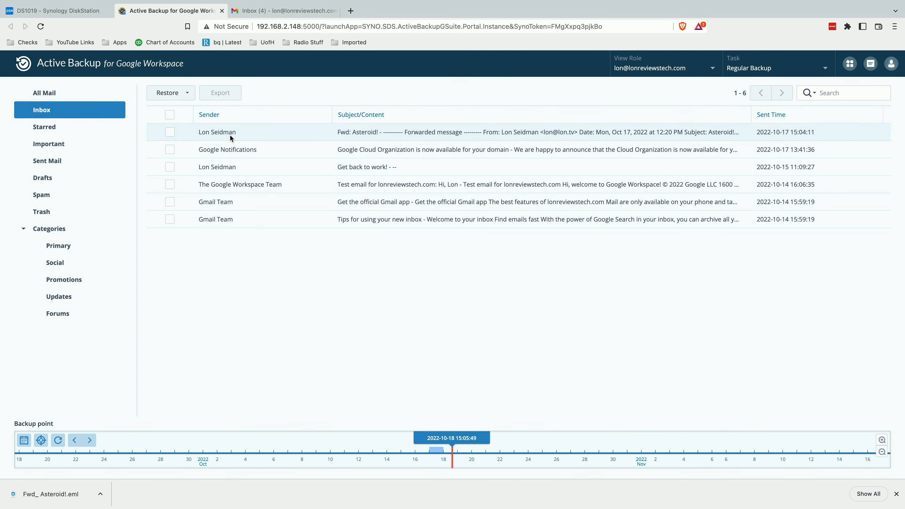
pyautogui.click(170, 133)
pyautogui.click(230, 96)
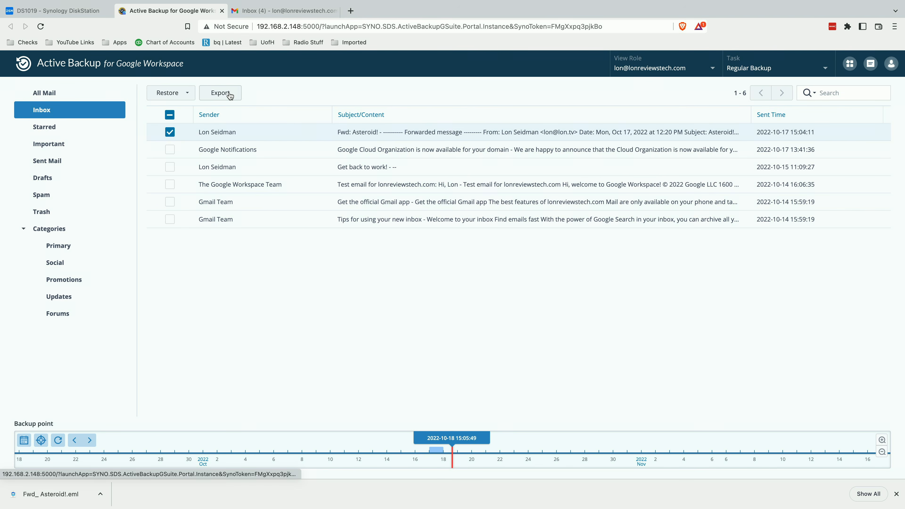
pyautogui.click(566, 345)
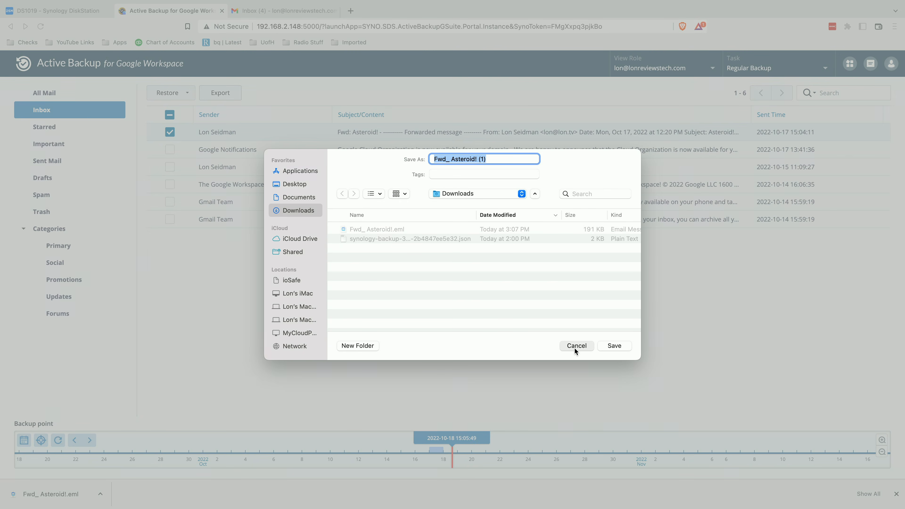
pyautogui.click(173, 93)
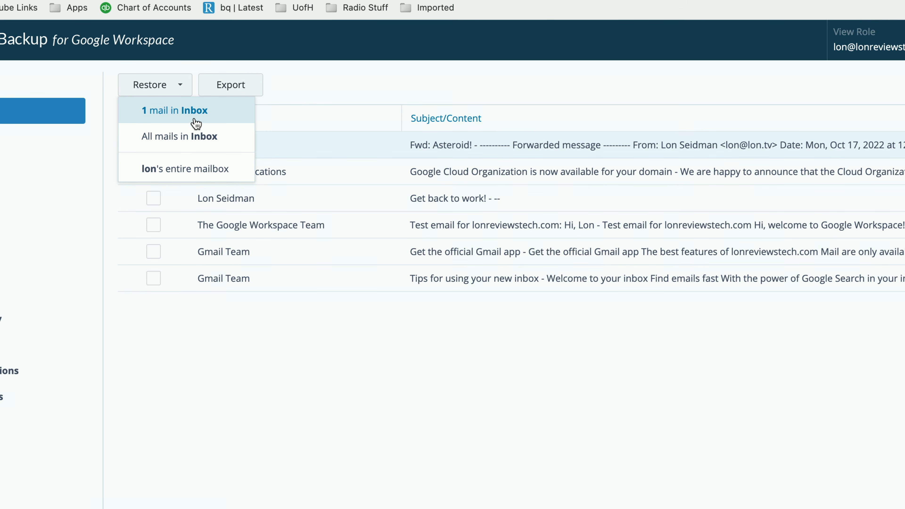
pyautogui.click(200, 113)
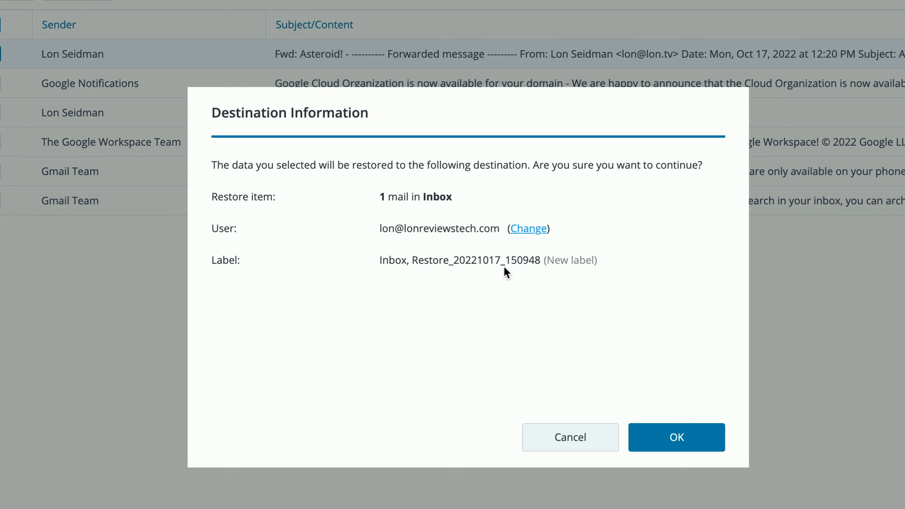
pyautogui.click(672, 437)
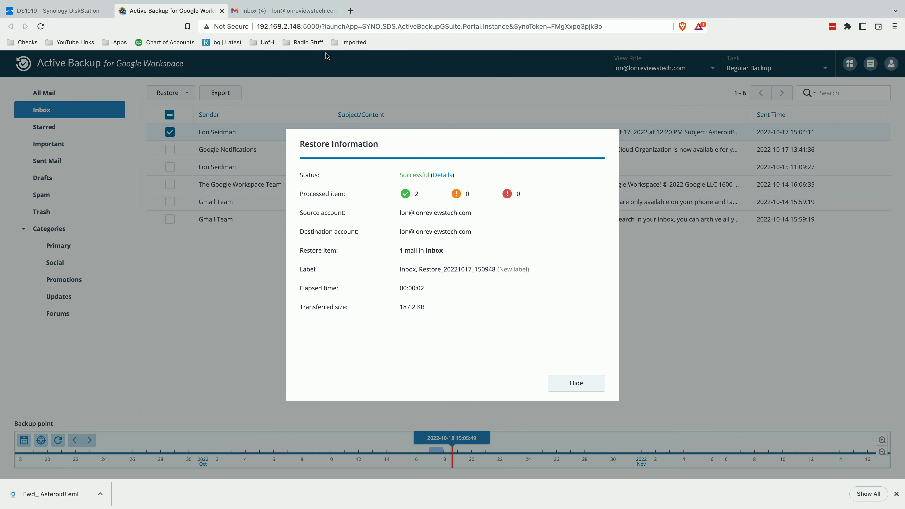
# Step: Switch to Gmail, refresh the Inbox, and open the restored "Fwd: Asteroid!" message
pyautogui.click(287, 11)
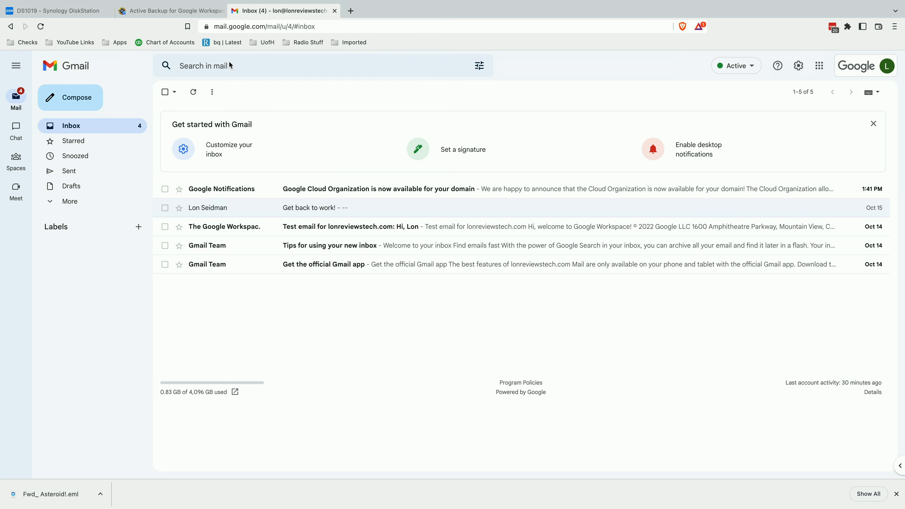
pyautogui.click(193, 92)
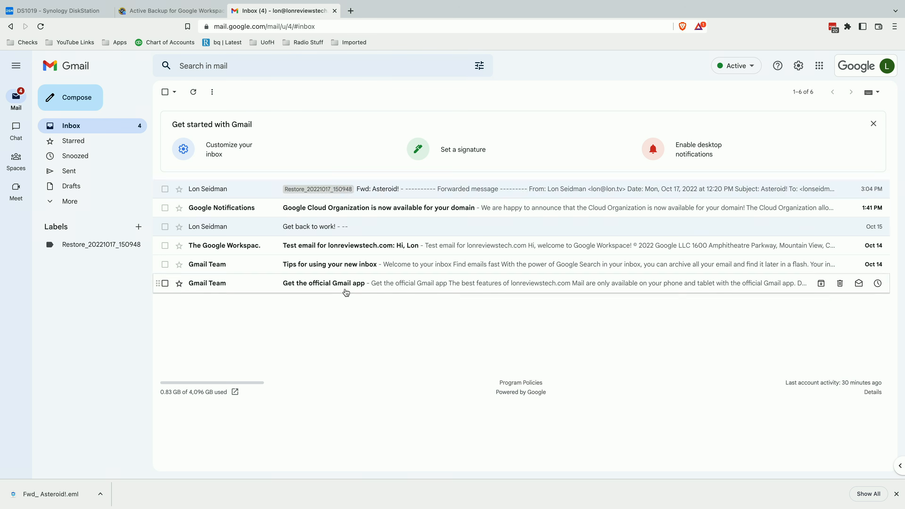
pyautogui.click(405, 196)
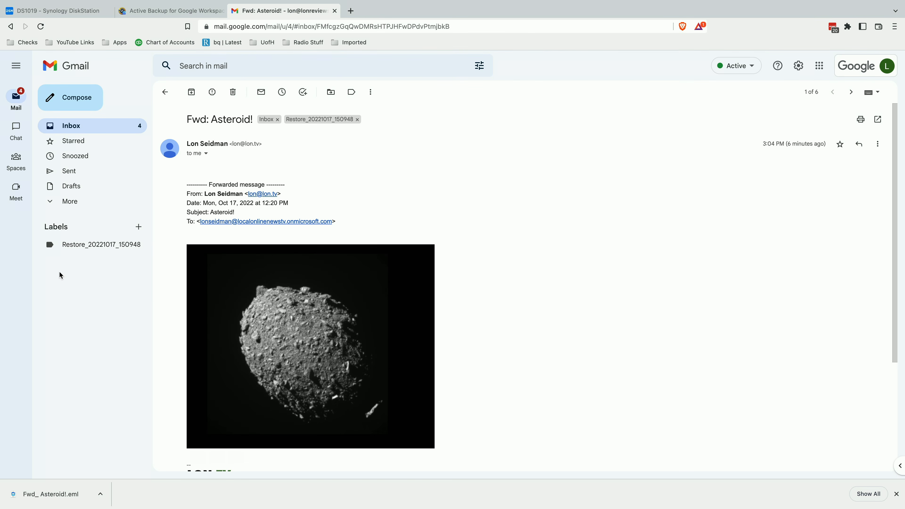
# Step: View the messages under the Restore_20221017_150948 label, check the label's options, and return to the Inbox
pyautogui.click(90, 245)
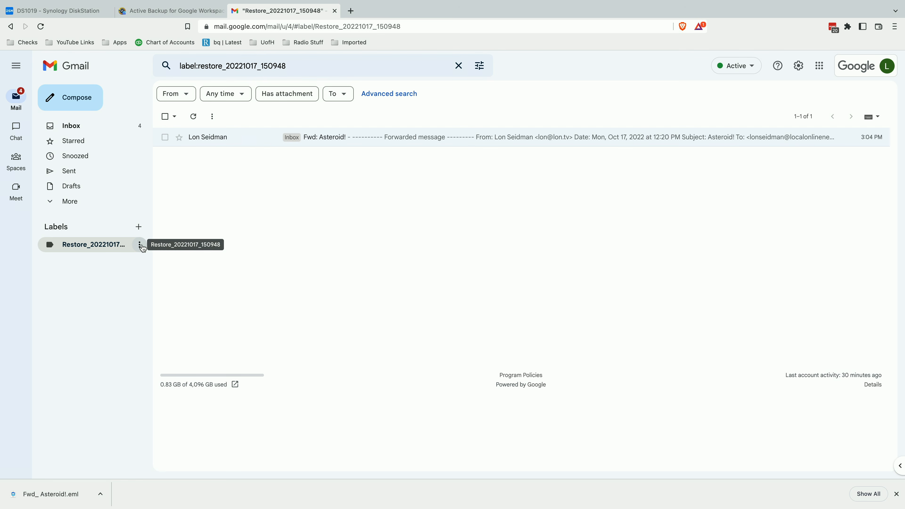
pyautogui.click(140, 245)
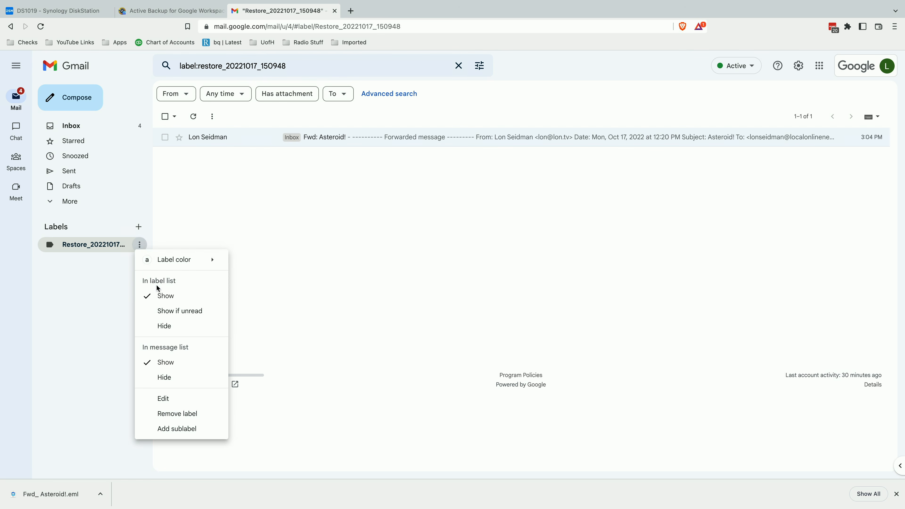
pyautogui.click(213, 202)
pyautogui.click(79, 126)
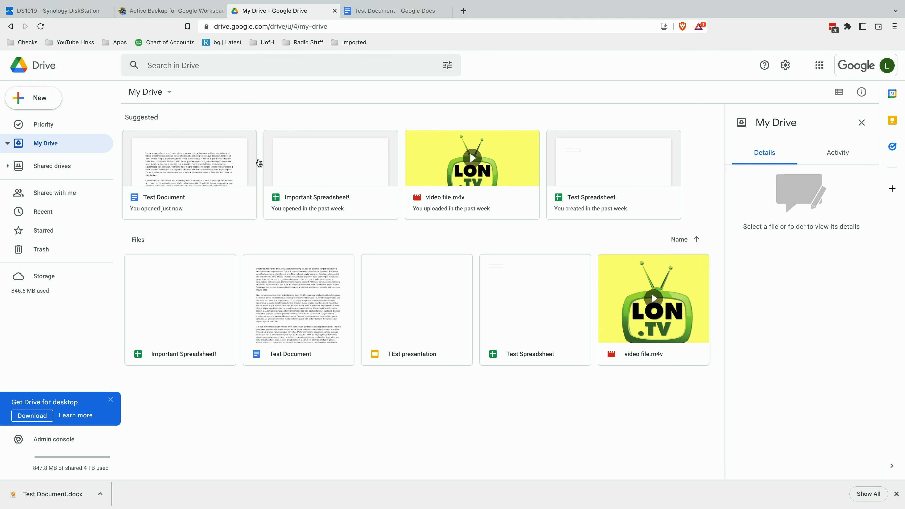
# Step: Compare the portal's backed-up My Drive files with Google Drive and select Test Document there to view its details
pyautogui.click(191, 17)
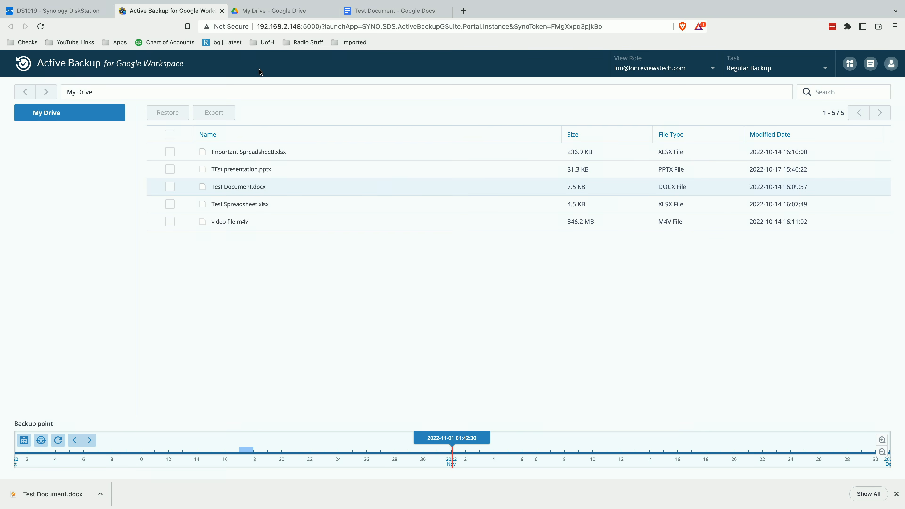
pyautogui.click(304, 16)
pyautogui.click(280, 278)
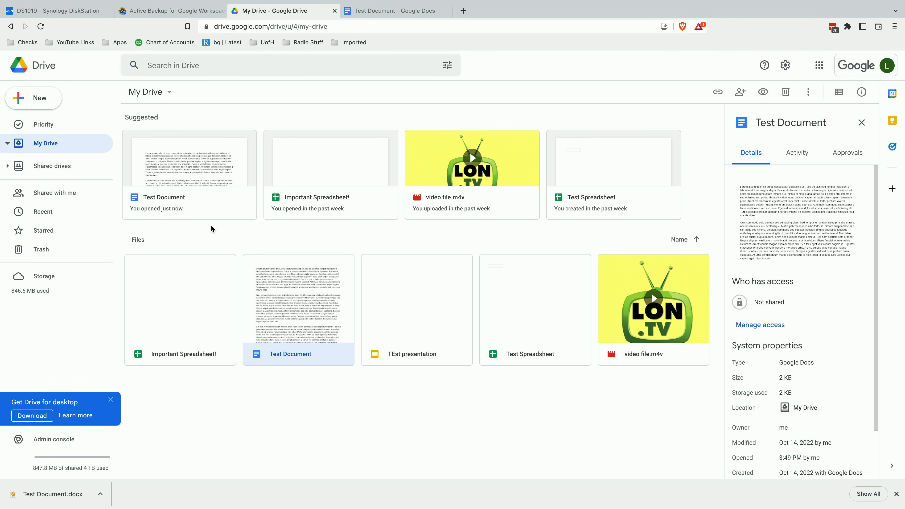
# Step: Restore Test Document.docx and TEst presentation.pptx from the portal's My Drive backup to the Test User account
pyautogui.click(188, 15)
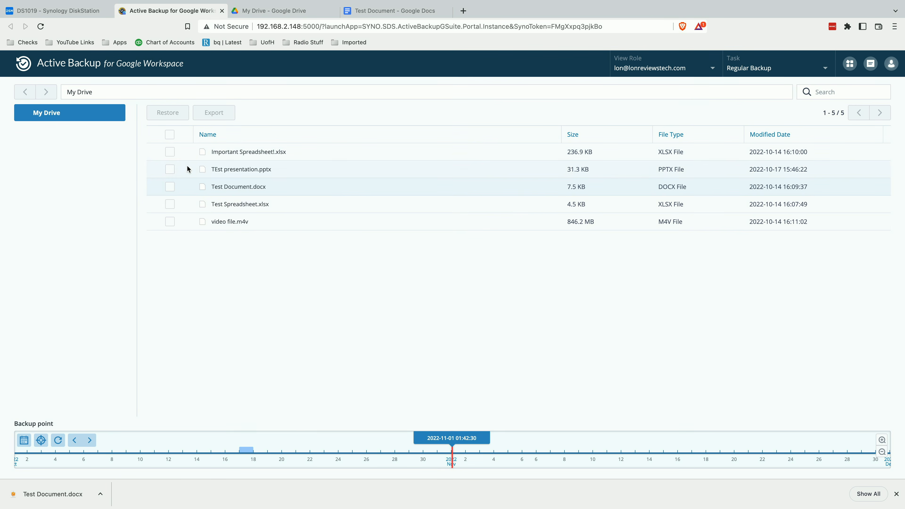
pyautogui.click(170, 188)
pyautogui.click(168, 171)
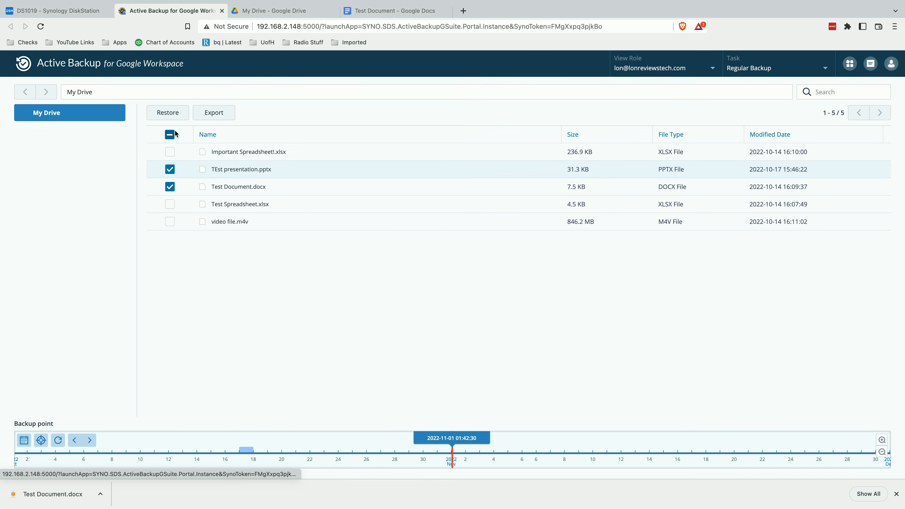
pyautogui.click(169, 112)
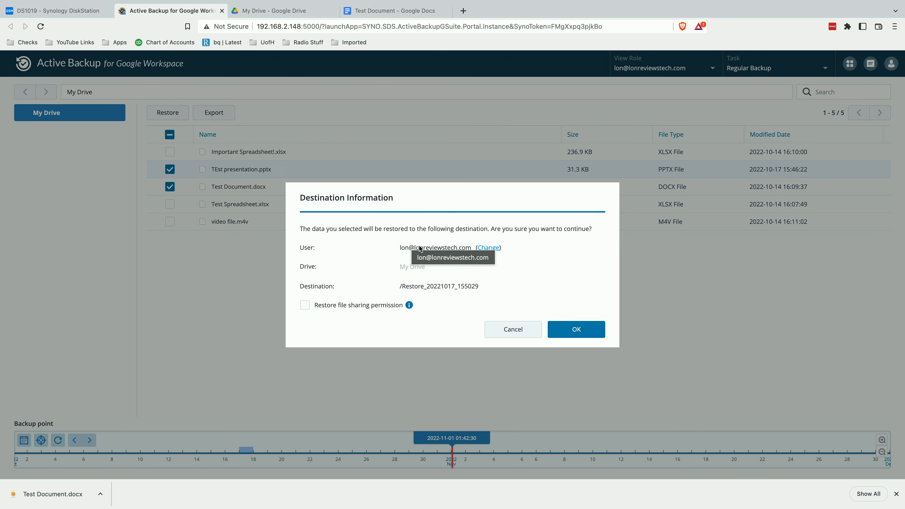
pyautogui.click(487, 248)
pyautogui.click(319, 231)
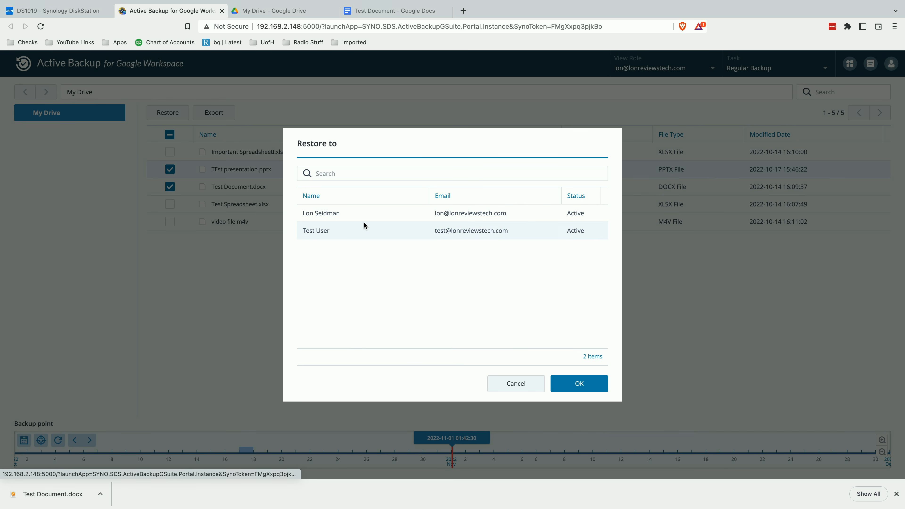
pyautogui.click(568, 378)
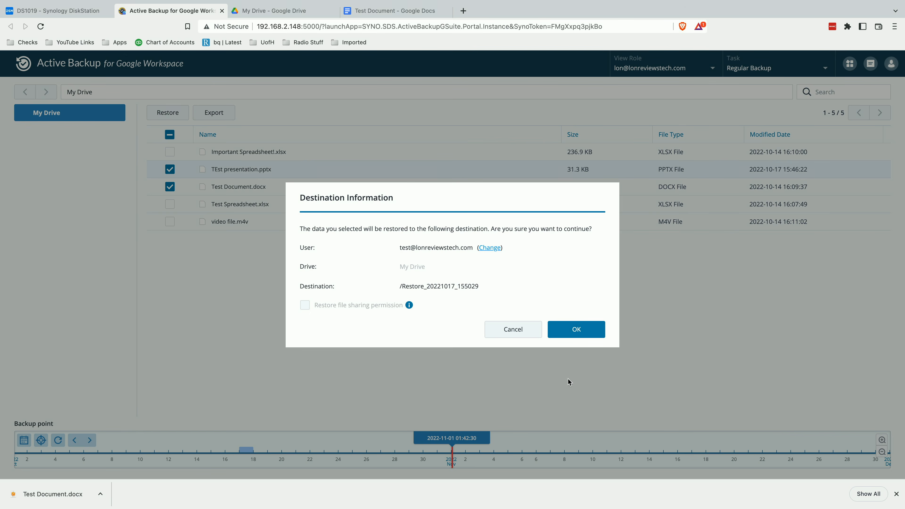
pyautogui.click(580, 330)
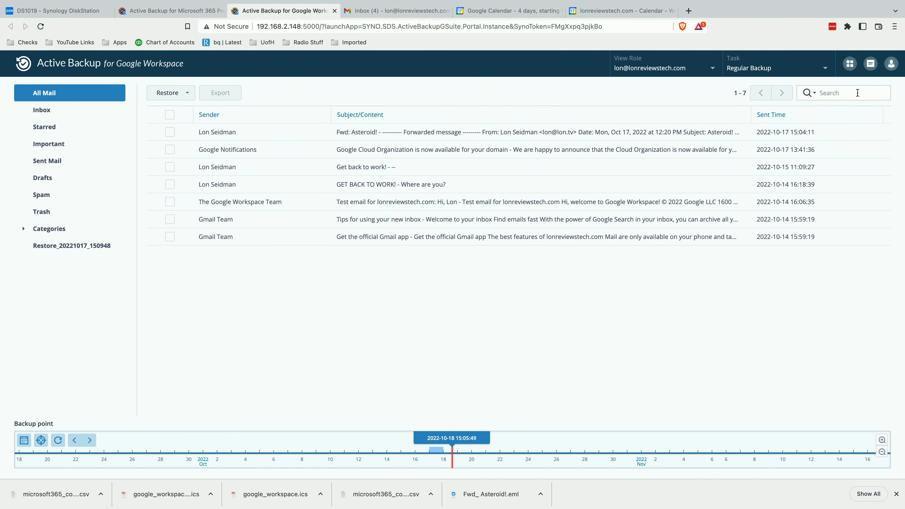
# Step: Search all backed-up mail for "get back to work" and select both matching messages
pyautogui.click(858, 93)
pyautogui.write('get back to work')
pyautogui.press('Return')
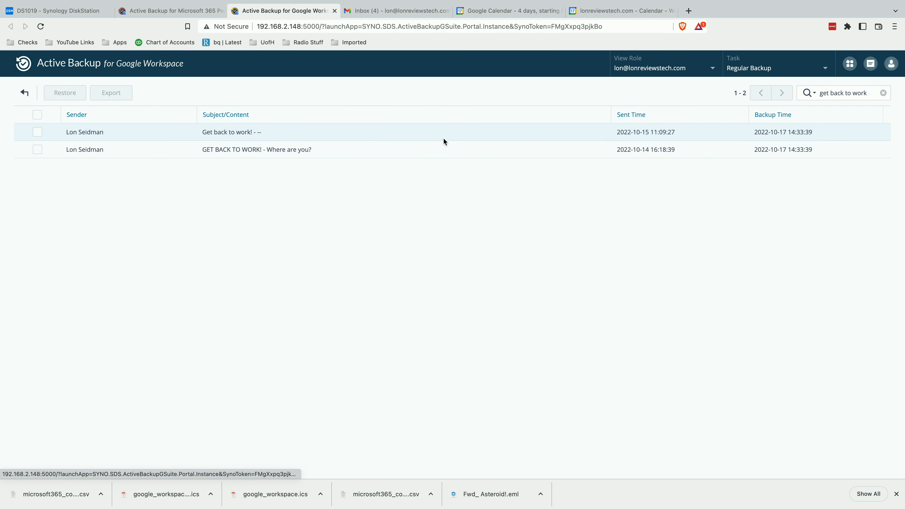
pyautogui.click(37, 132)
pyautogui.click(37, 149)
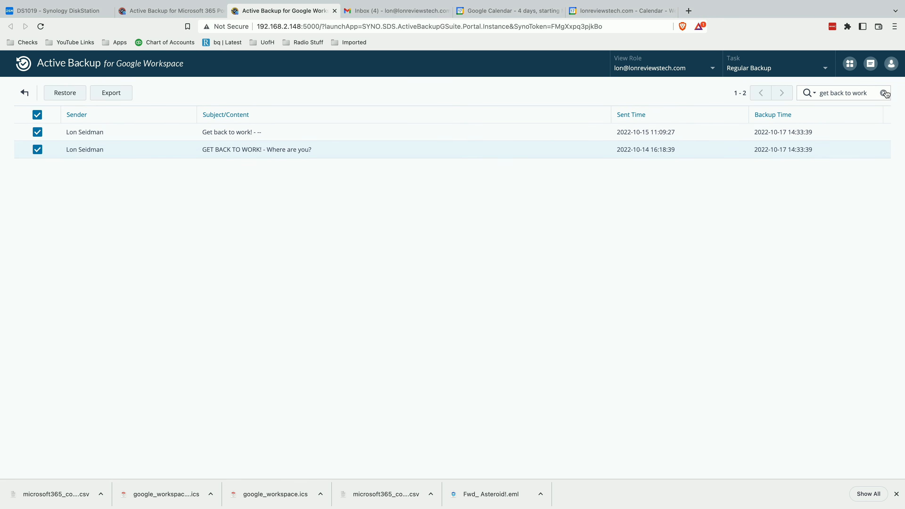
# Step: Switch the portal to the calendar backup and export all events of the main calendar to Downloads as google_workspace (2)
pyautogui.click(850, 63)
pyautogui.click(859, 157)
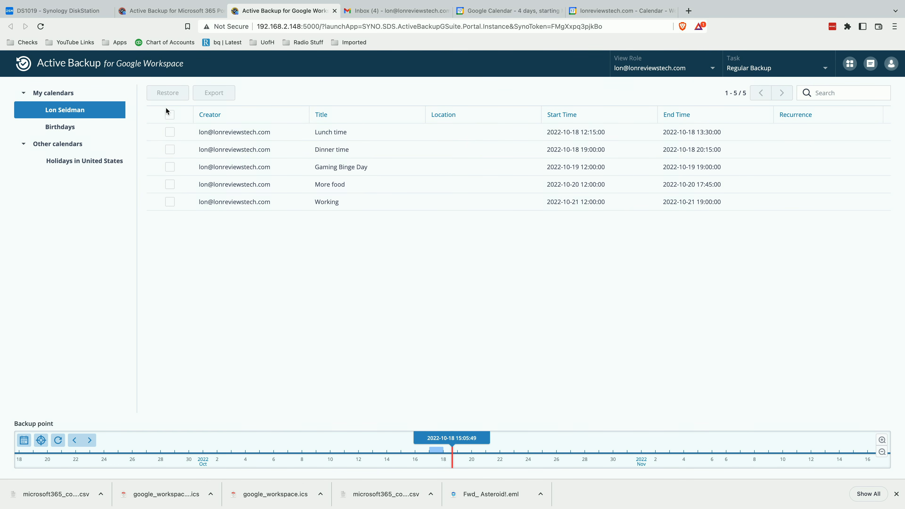
pyautogui.click(170, 114)
pyautogui.click(225, 93)
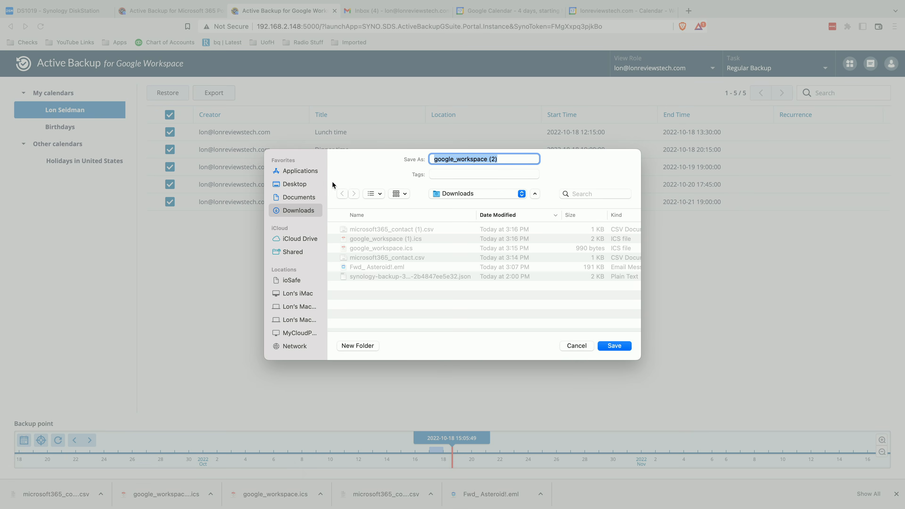
pyautogui.press('Return')
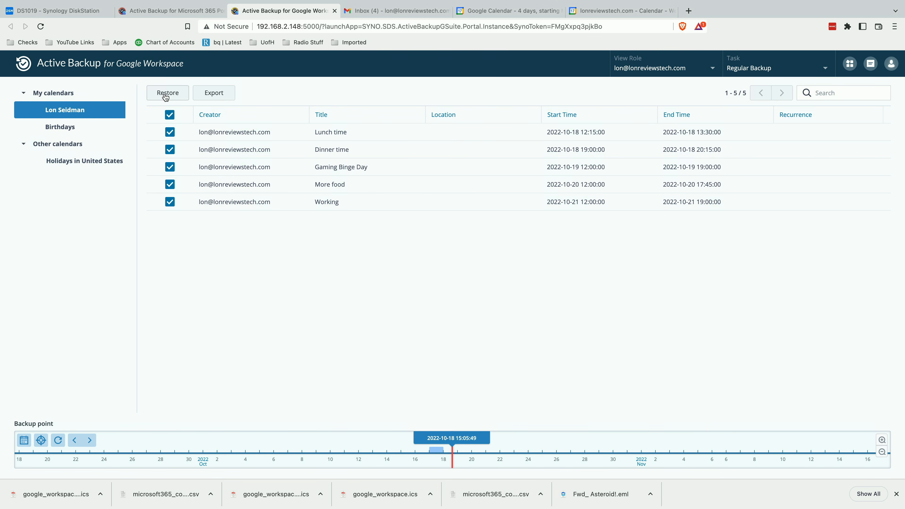
pyautogui.click(197, 13)
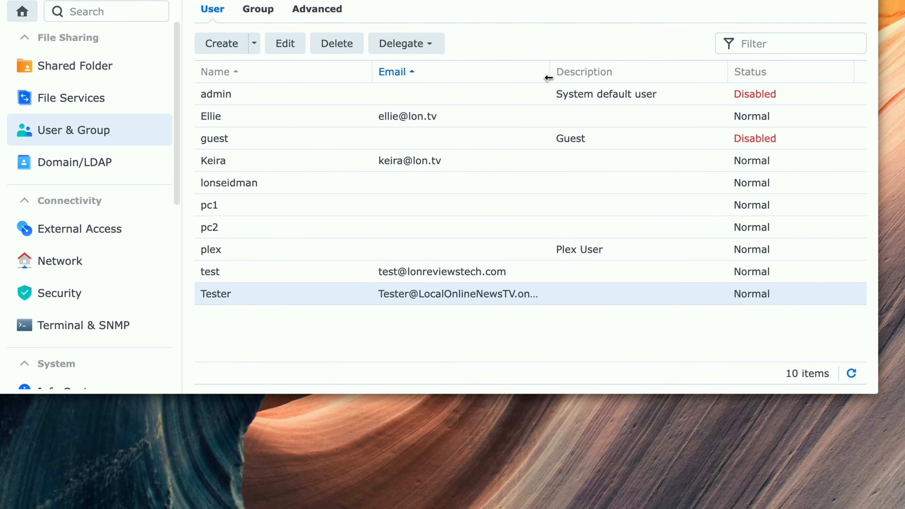
# Step: Examine the Tester user's e-mail and application permissions in Control Panel, widening the Email and Name columns to read the full entries
pyautogui.moveTo(549, 76); pyautogui.dragTo(626, 81)
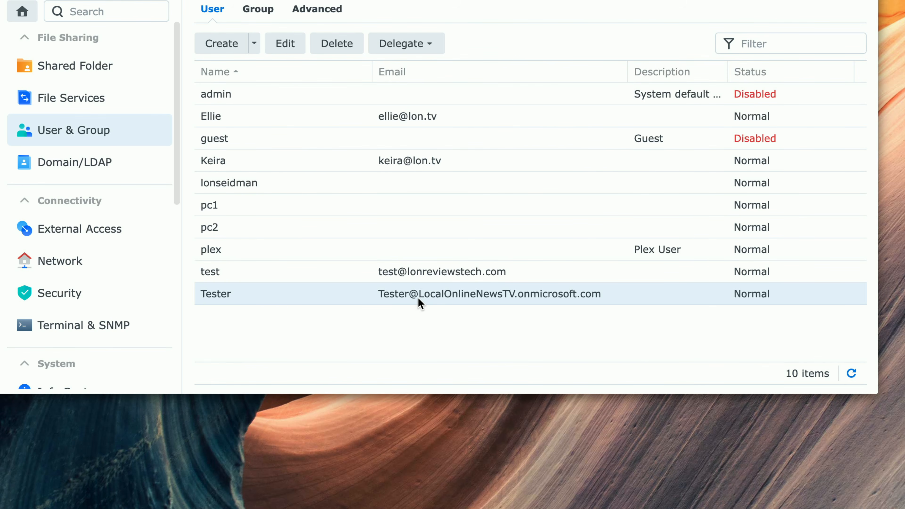
pyautogui.doubleClick(309, 301)
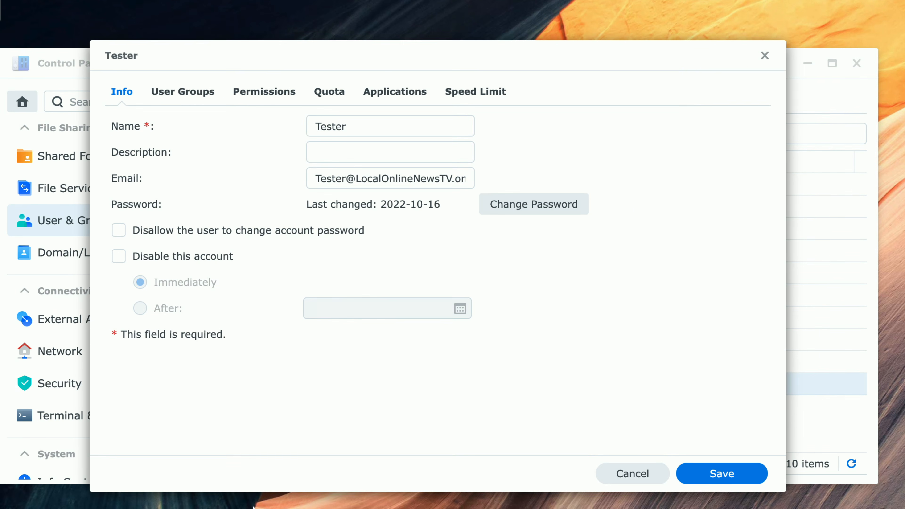
pyautogui.click(390, 98)
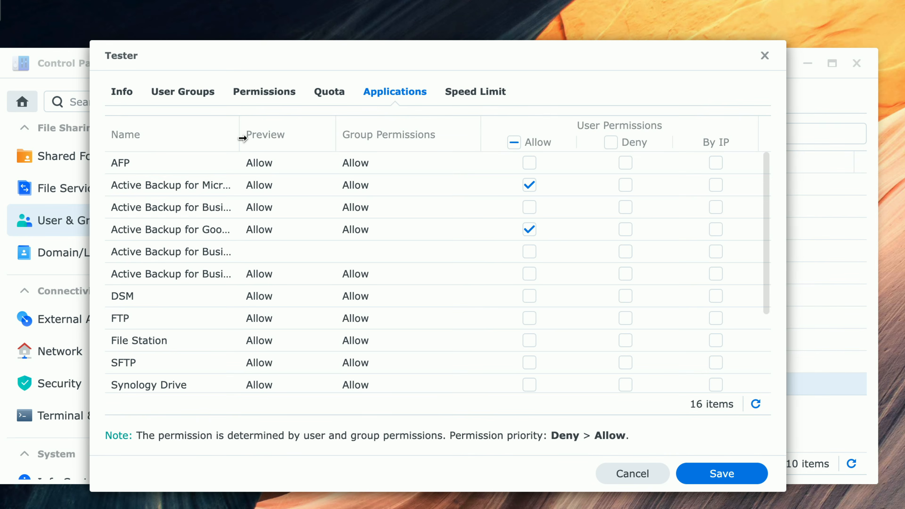
pyautogui.moveTo(242, 138); pyautogui.dragTo(344, 146)
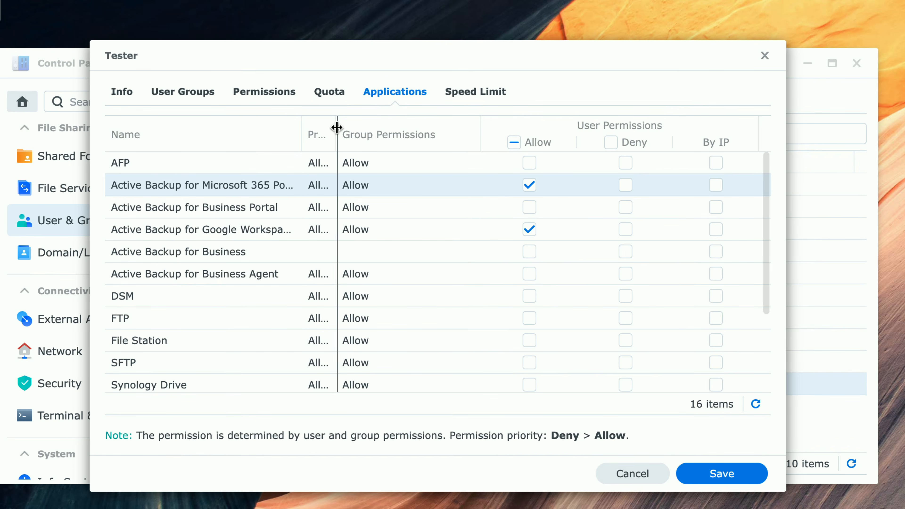
pyautogui.moveTo(306, 137); pyautogui.dragTo(415, 128)
pyautogui.moveTo(303, 128); pyautogui.dragTo(386, 128)
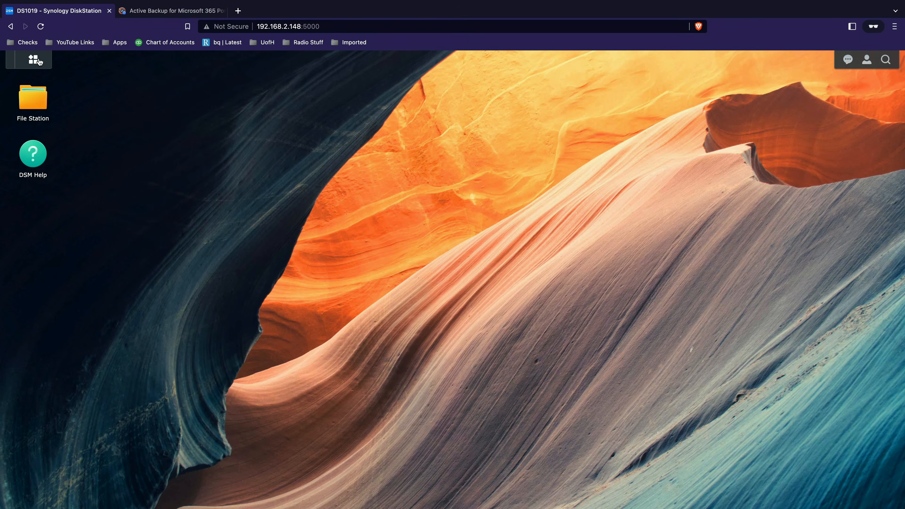
# Step: In the Tester's DSM session, open the Active Backup for Microsoft 365 Portal, check the available tasks, and view the Mail backup
pyautogui.click(35, 60)
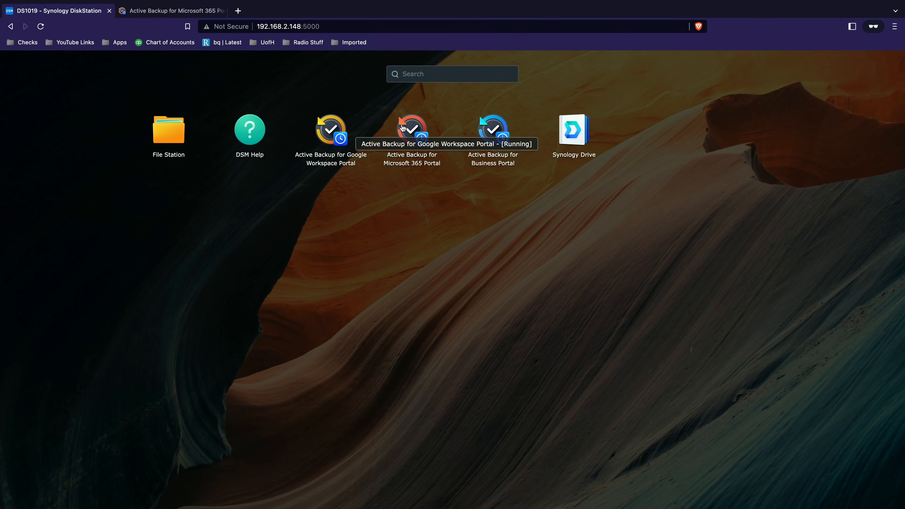
pyautogui.click(415, 132)
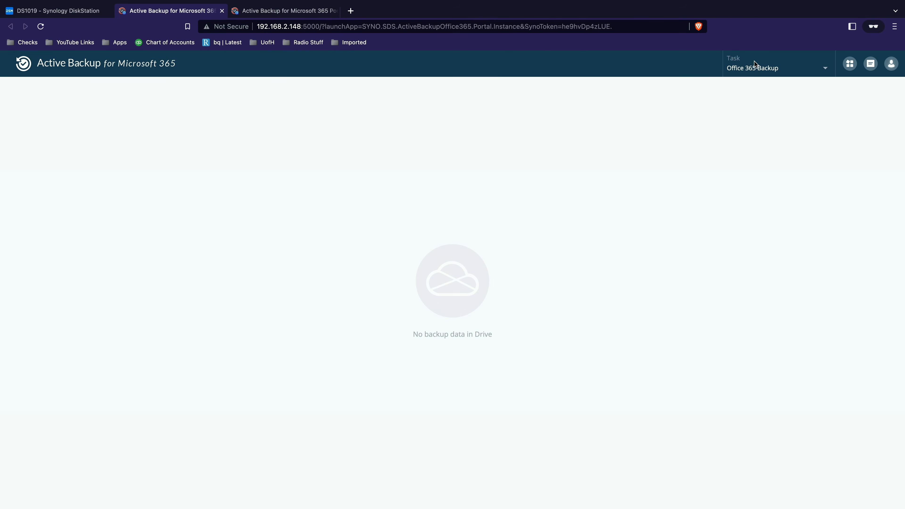
pyautogui.doubleClick(760, 67)
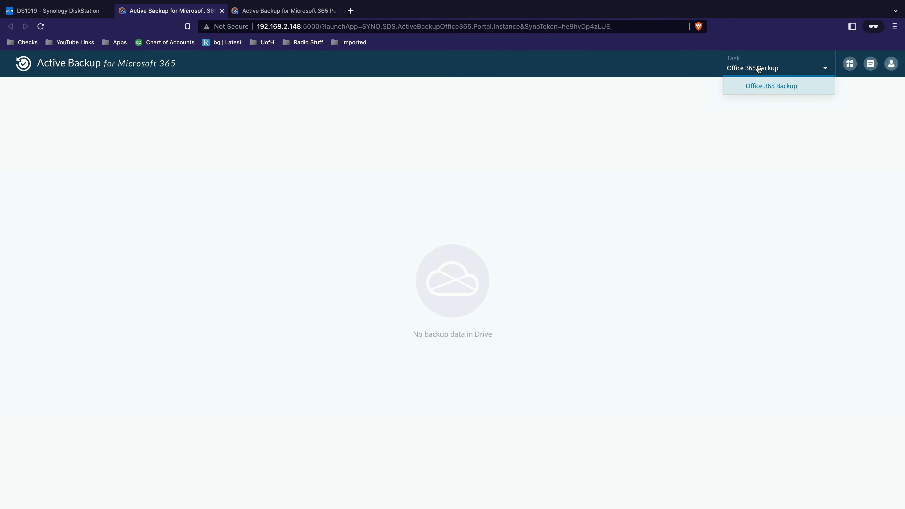
pyautogui.click(852, 65)
pyautogui.click(798, 102)
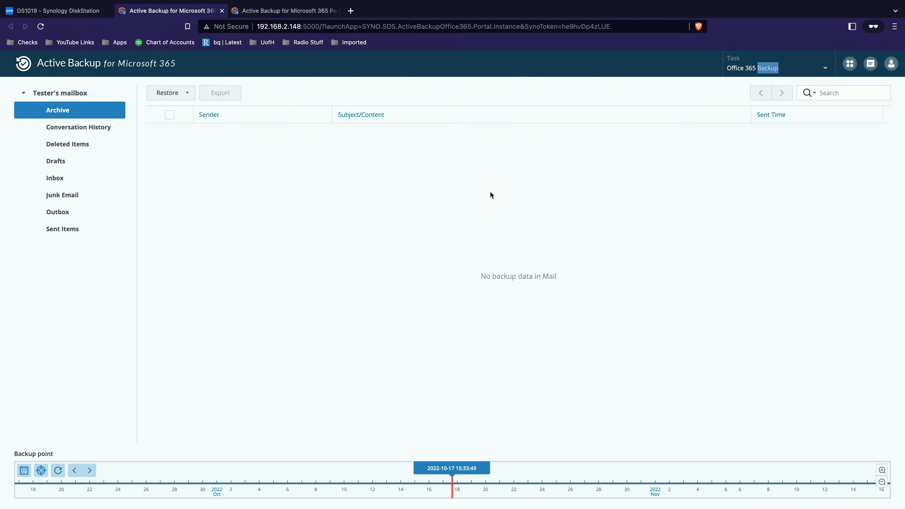
# Step: View the message "Please send me all of your confidential business information" in the backed-up Inbox of Tester's mailbox and export it to Downloads
pyautogui.click(82, 181)
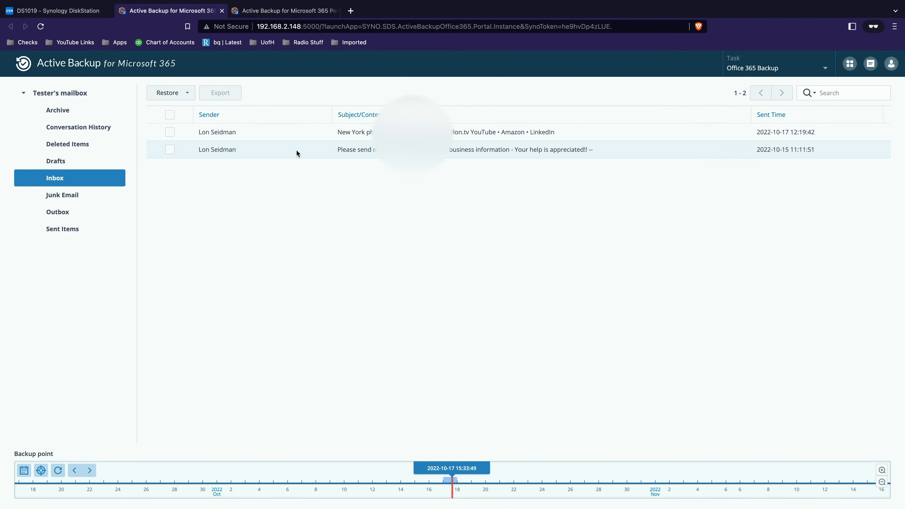
pyautogui.click(297, 154)
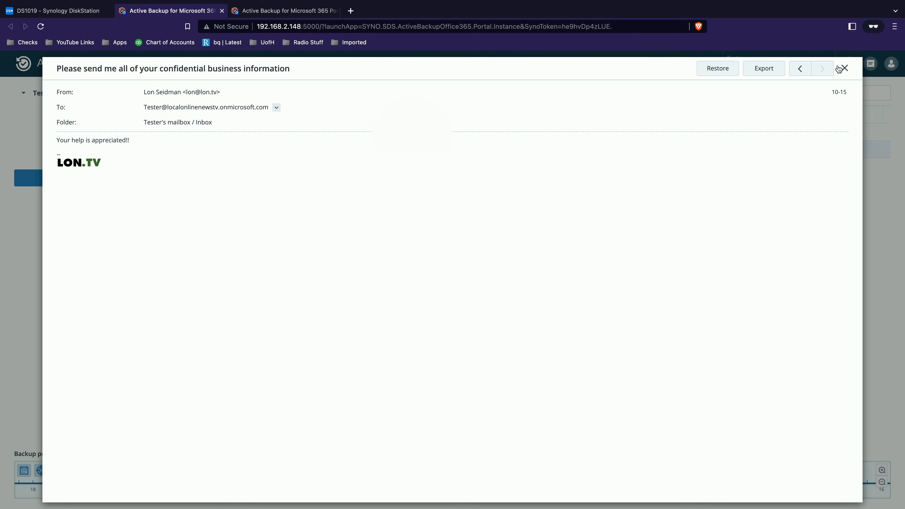
pyautogui.click(845, 69)
pyautogui.click(500, 150)
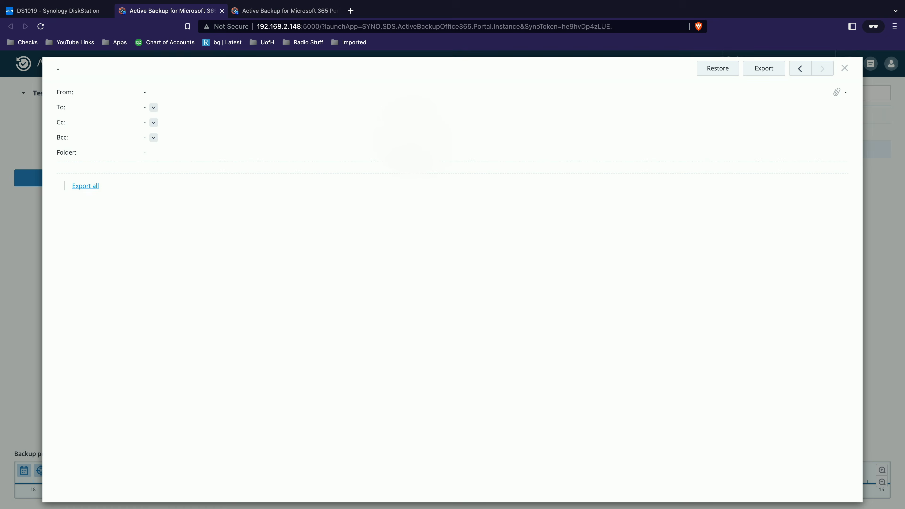
pyautogui.click(759, 73)
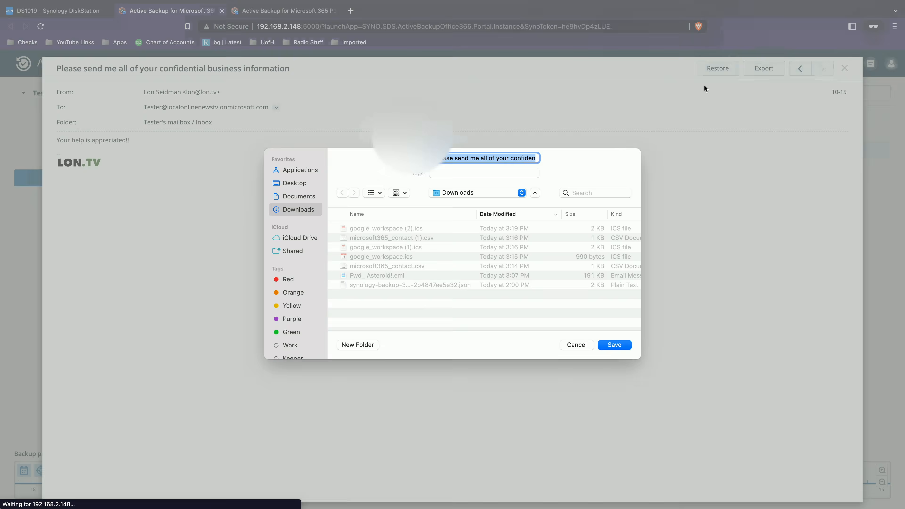
pyautogui.press('Return')
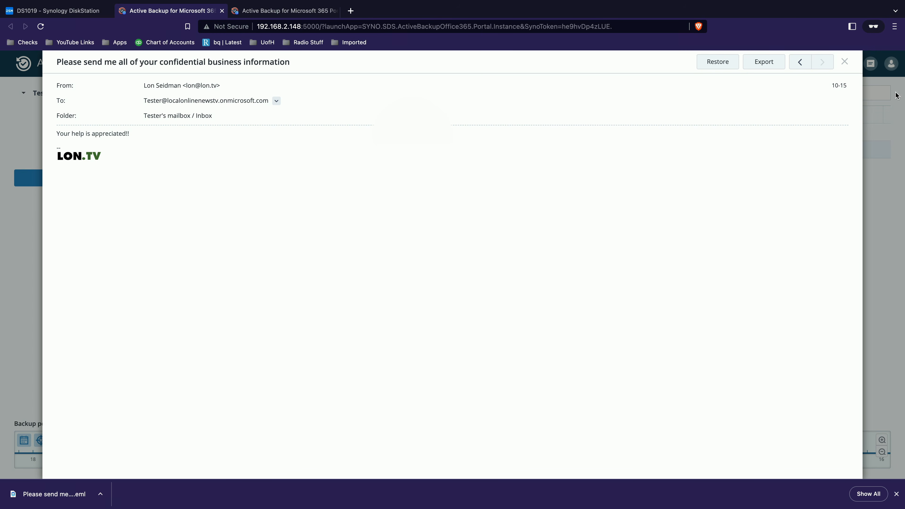
pyautogui.click(846, 62)
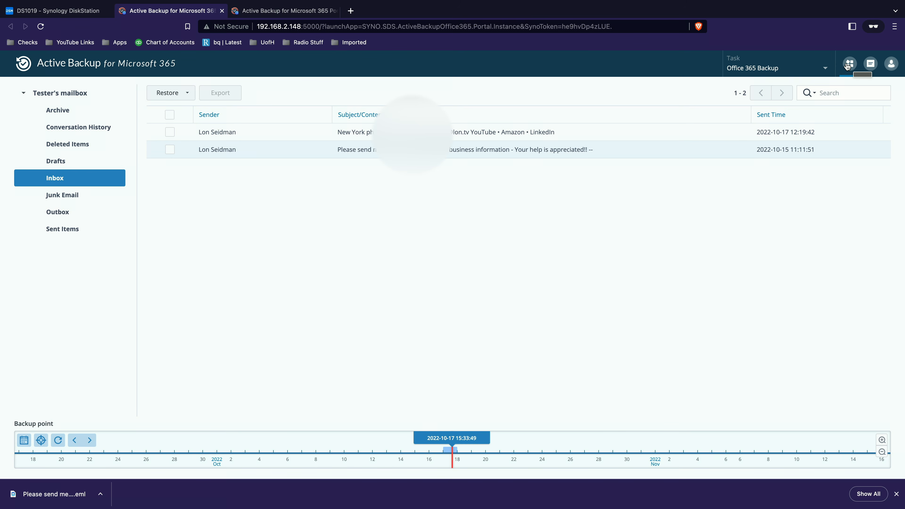